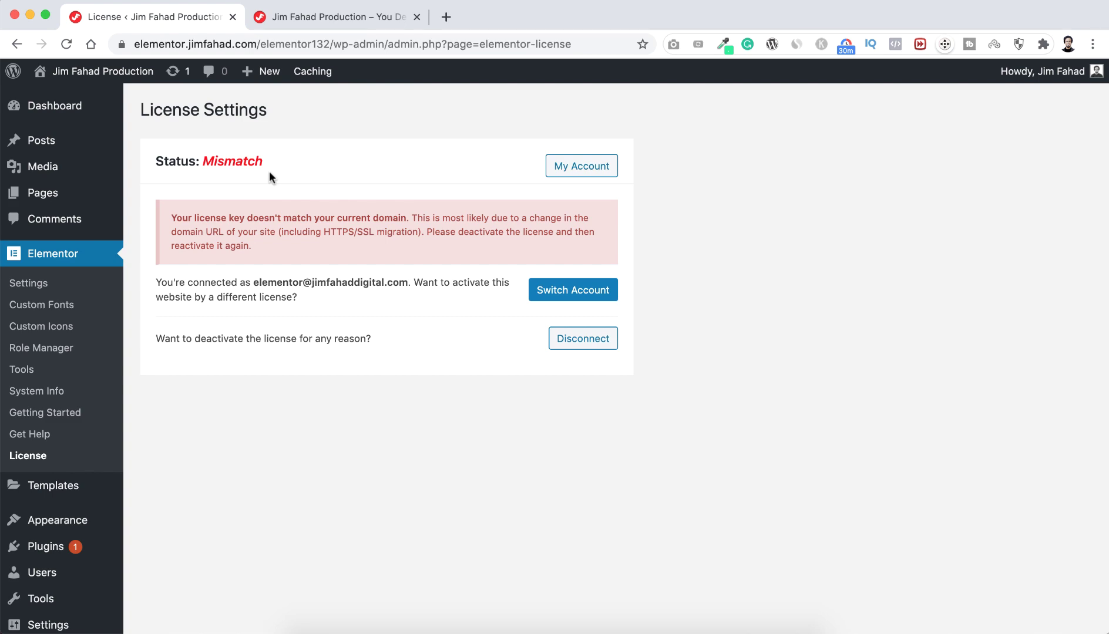
pyautogui.click(334, 16)
pyautogui.scroll(-5, 315, 390)
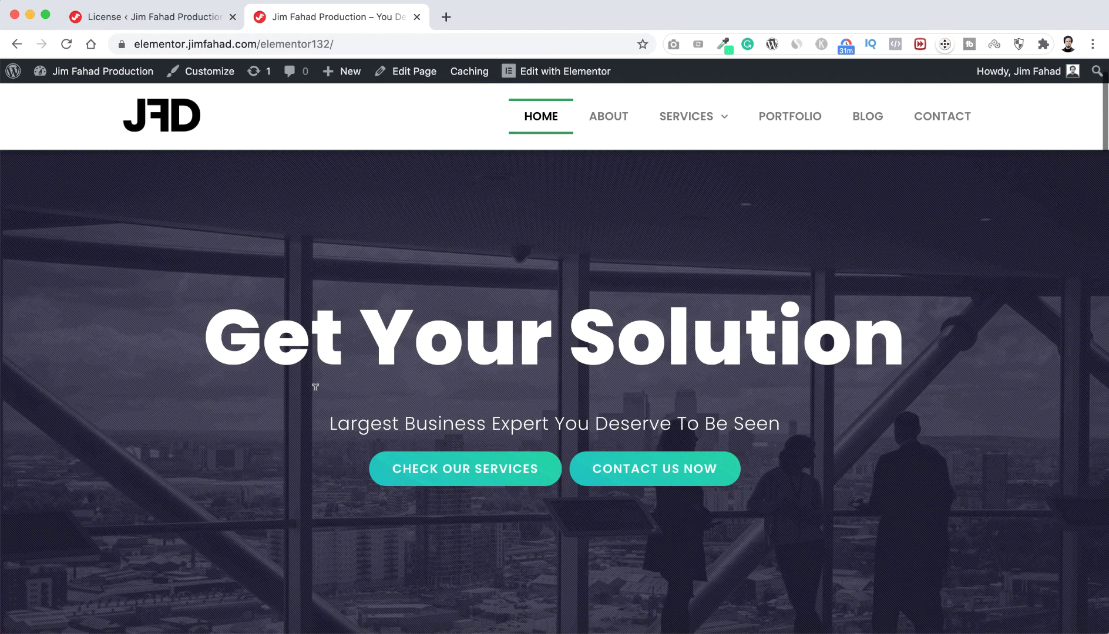
pyautogui.scroll(-12, 314, 390)
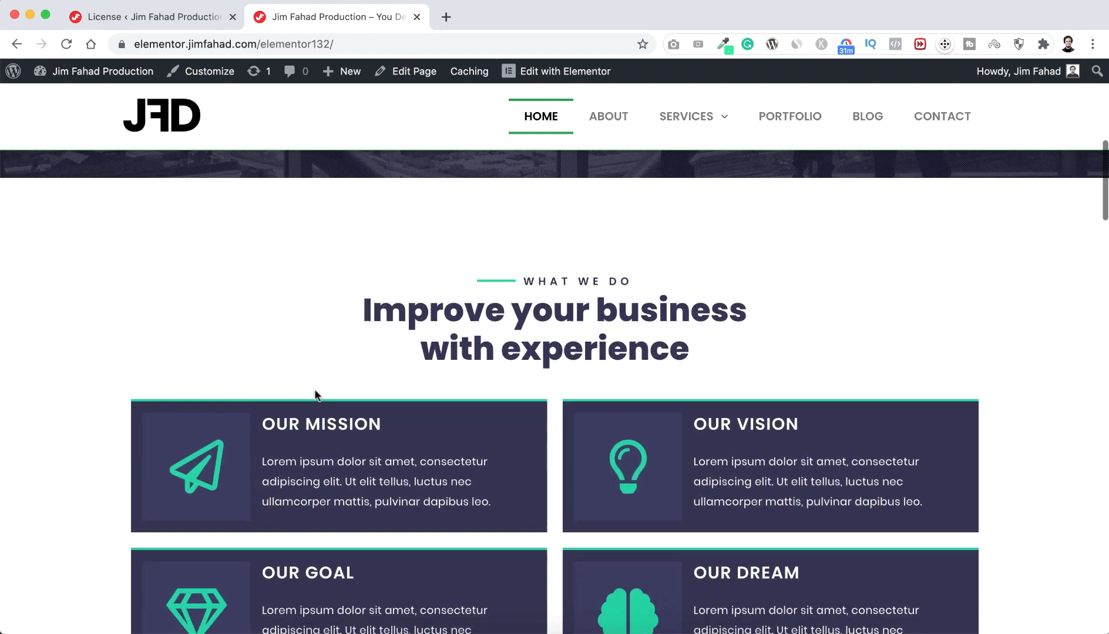
pyautogui.scroll(-10, 314, 389)
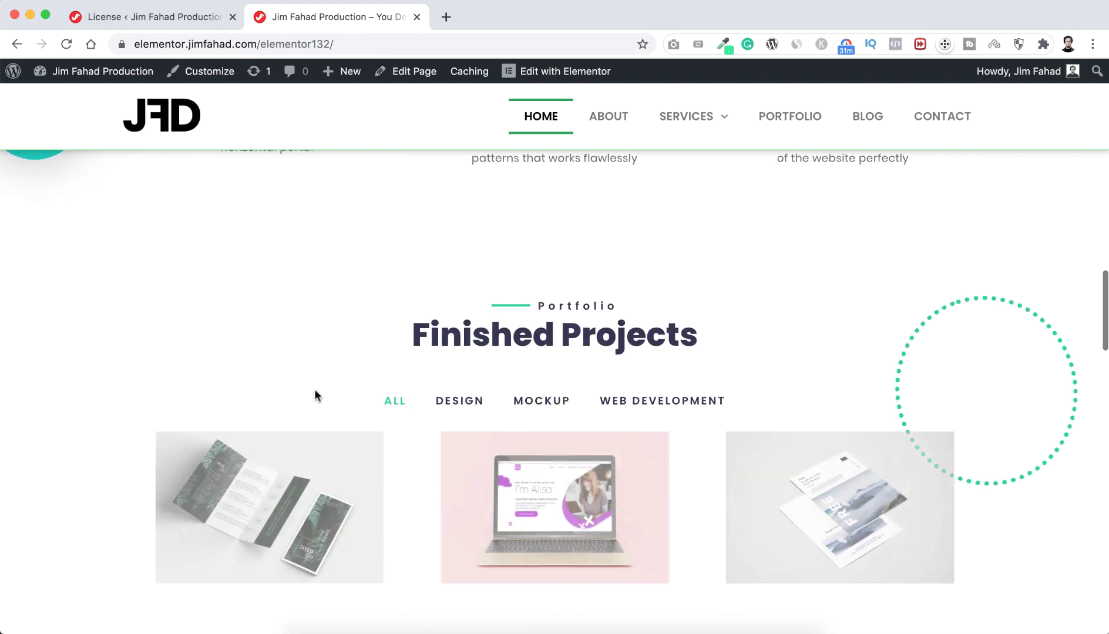
pyautogui.scroll(-10, 314, 389)
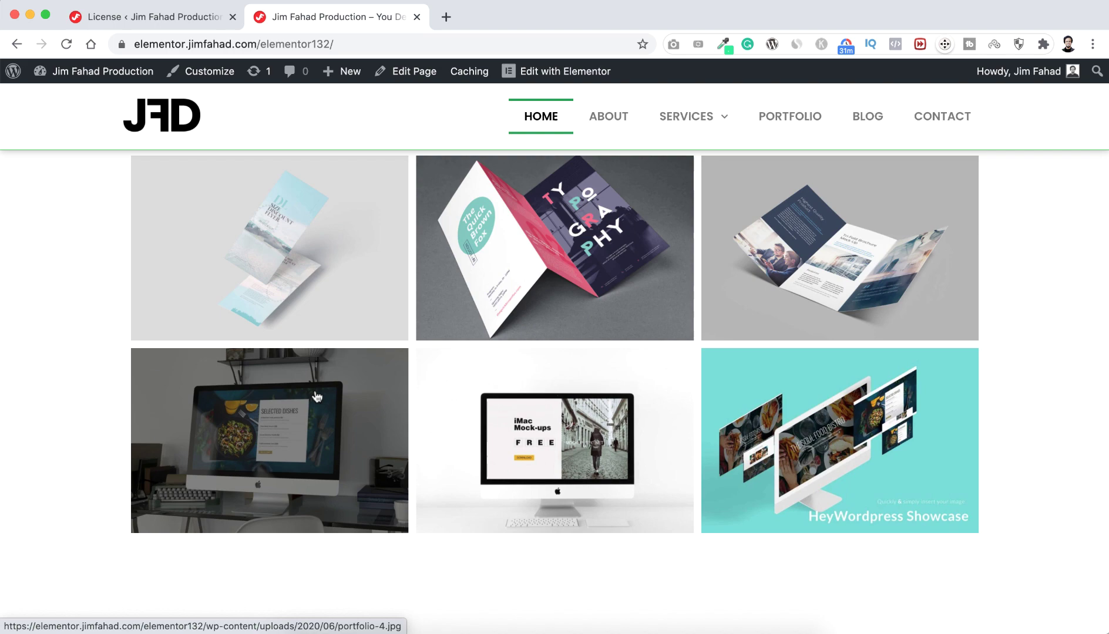
pyautogui.scroll(-12, 370, 513)
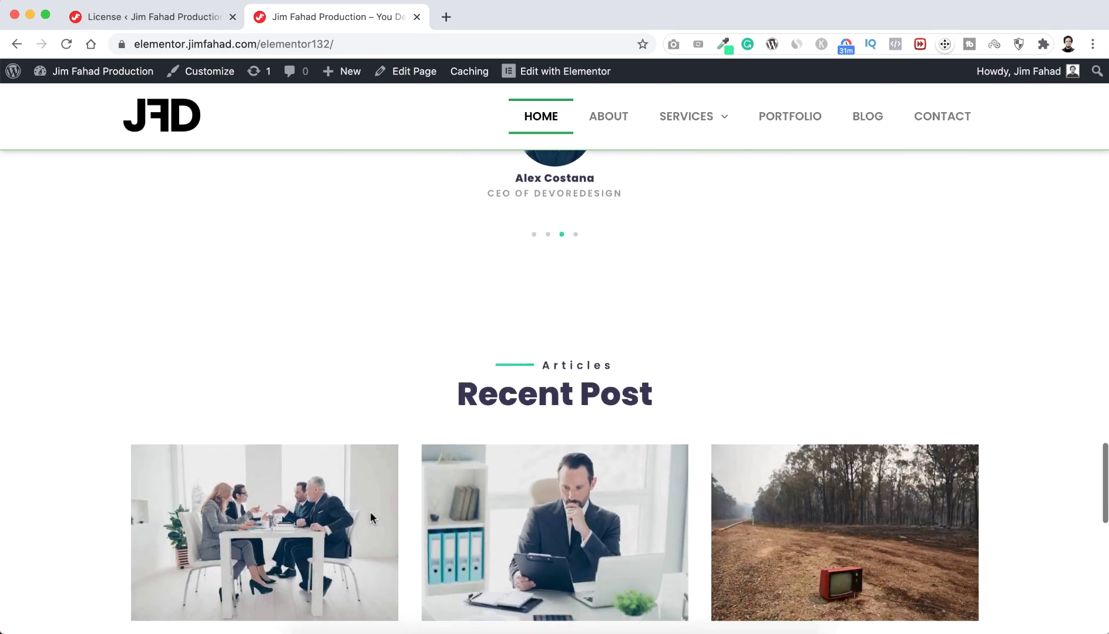
pyautogui.scroll(20, 370, 519)
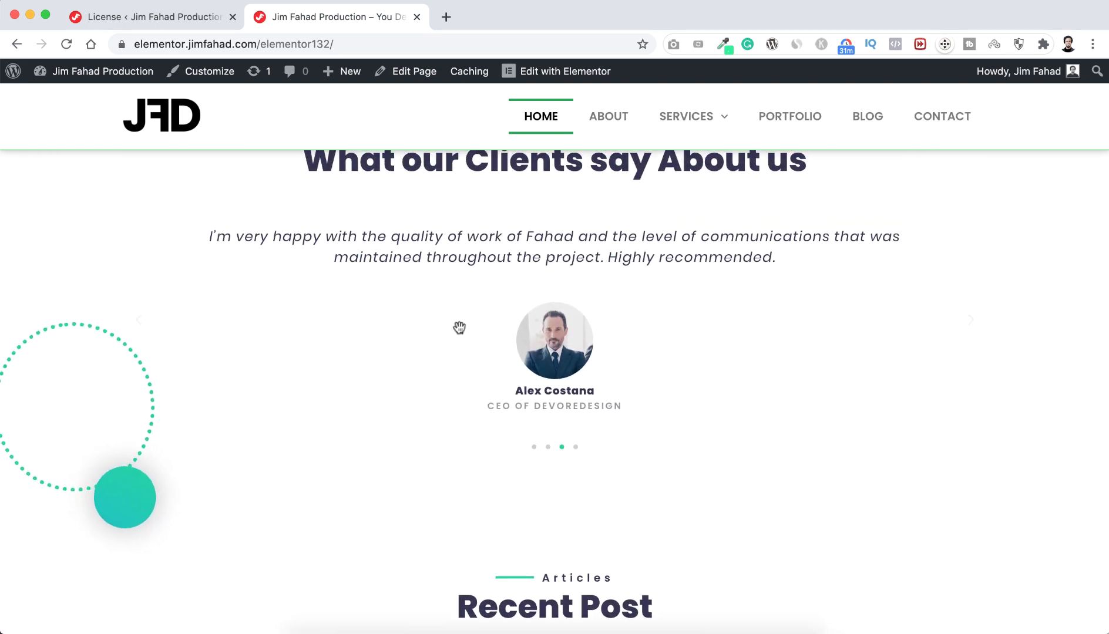
pyautogui.scroll(2, 461, 334)
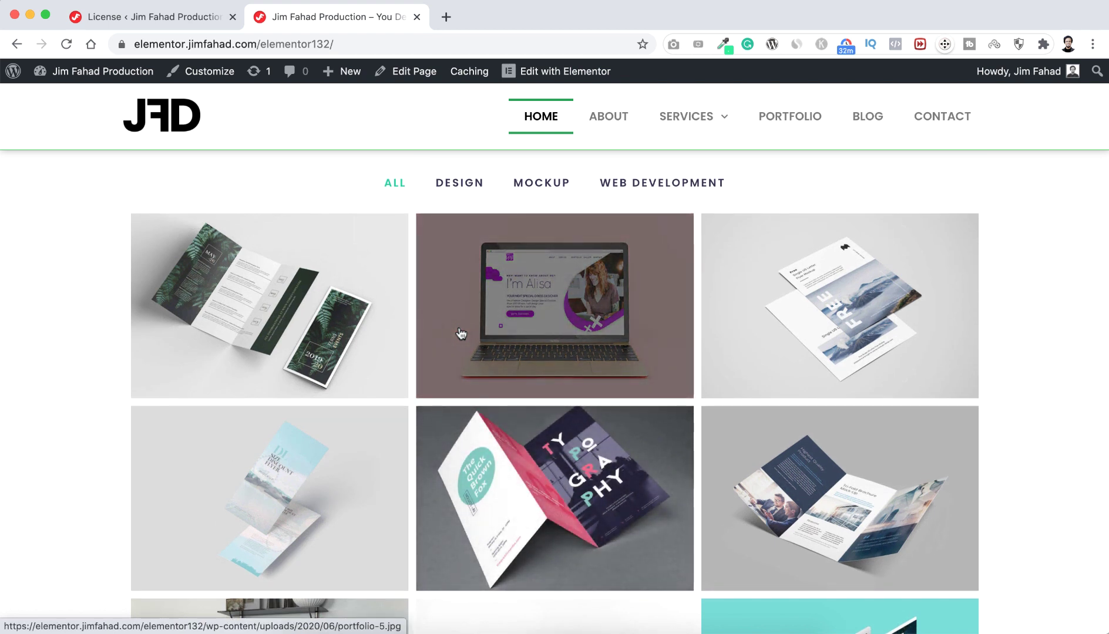
pyautogui.click(191, 18)
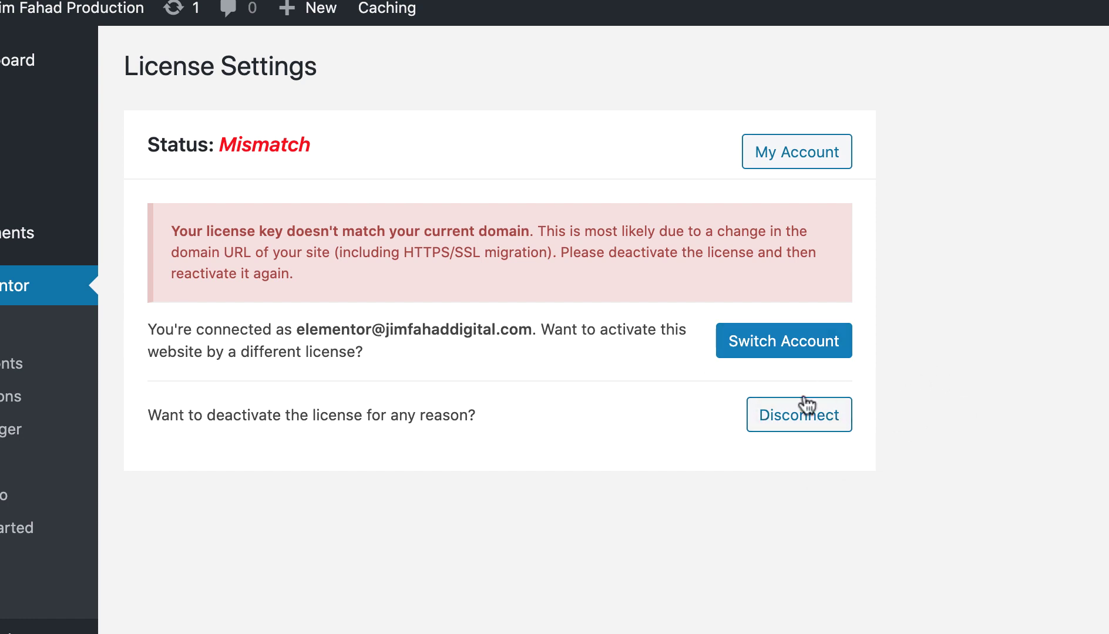
# - Disconnect the mismatched Elementor license, then reconnect and activate the Plus license on my.elementor.com
pyautogui.click(798, 417)
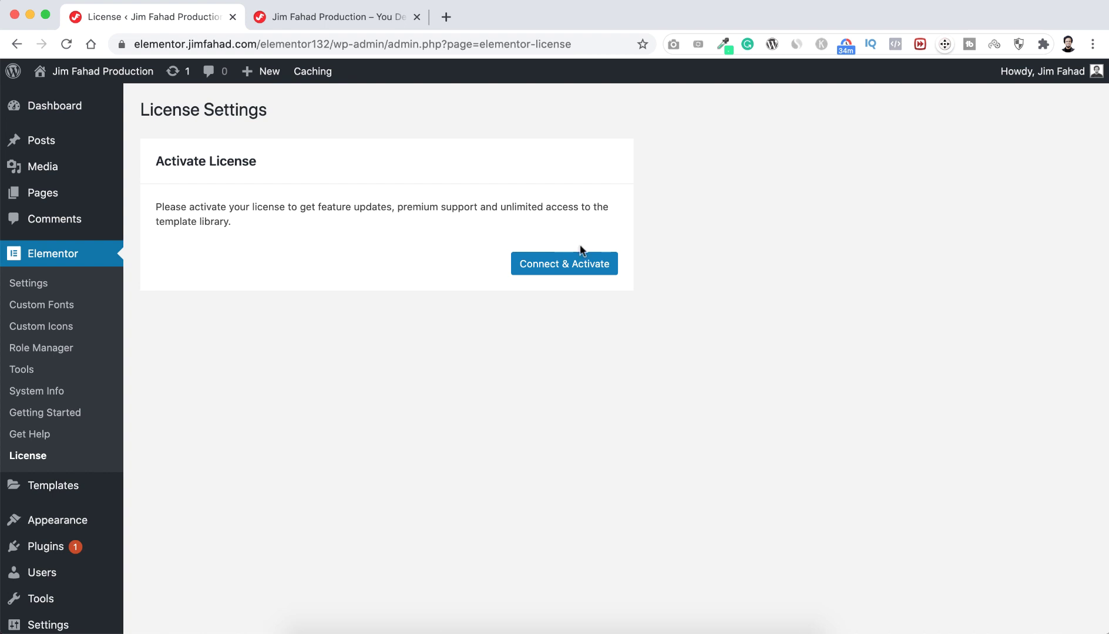
pyautogui.click(586, 265)
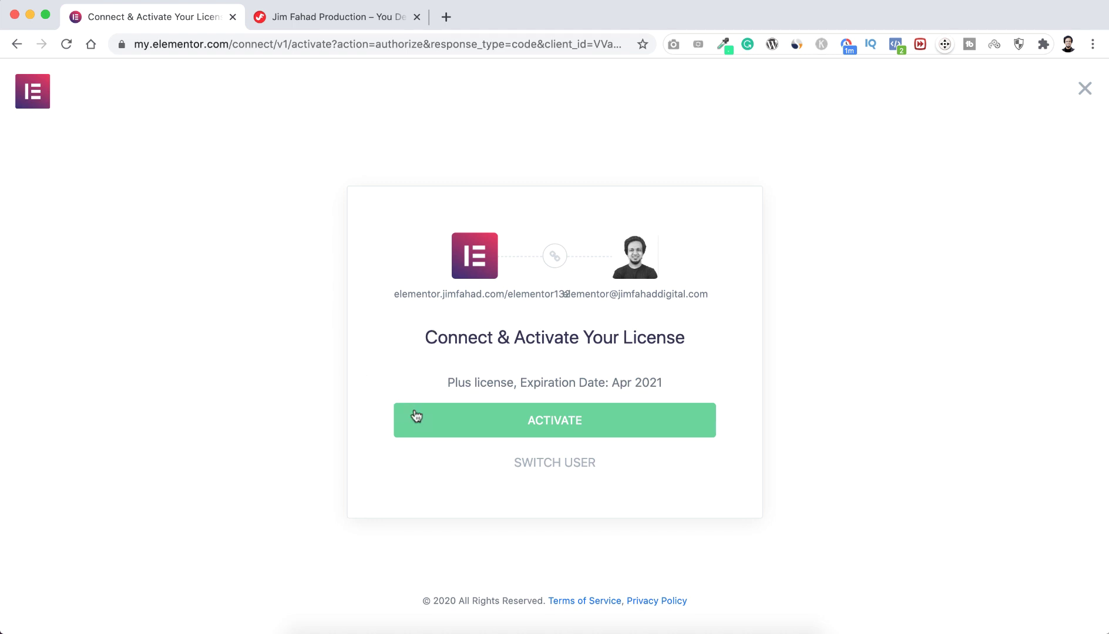
pyautogui.click(566, 421)
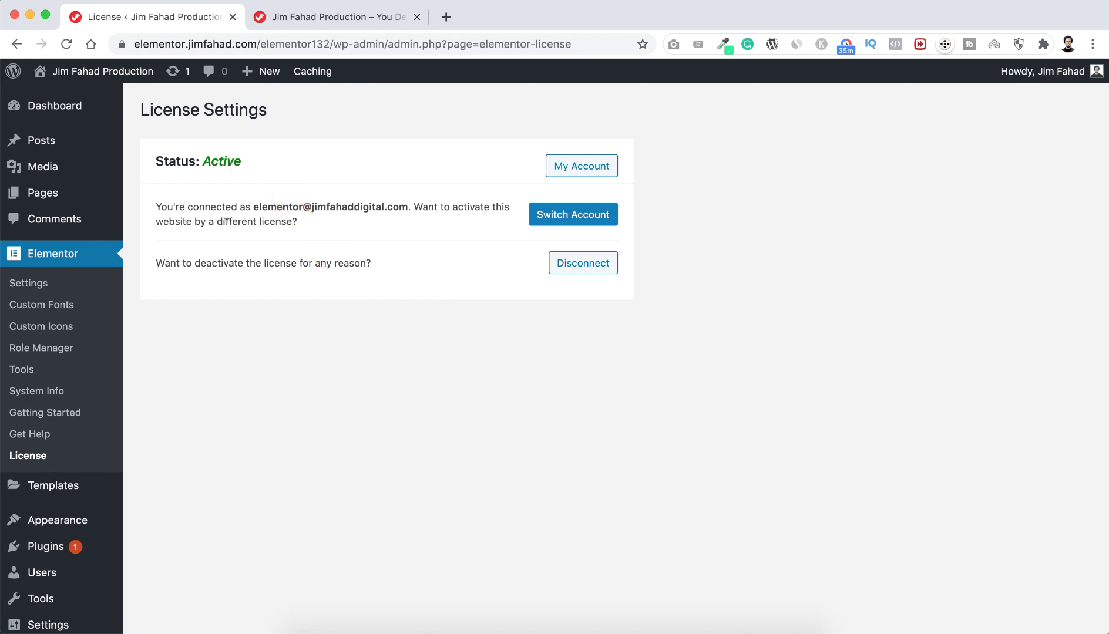
# - Return to the site tab and open the home page with Edit with Elementor from the admin bar
pyautogui.click(332, 21)
pyautogui.scroll(5, 428, 223)
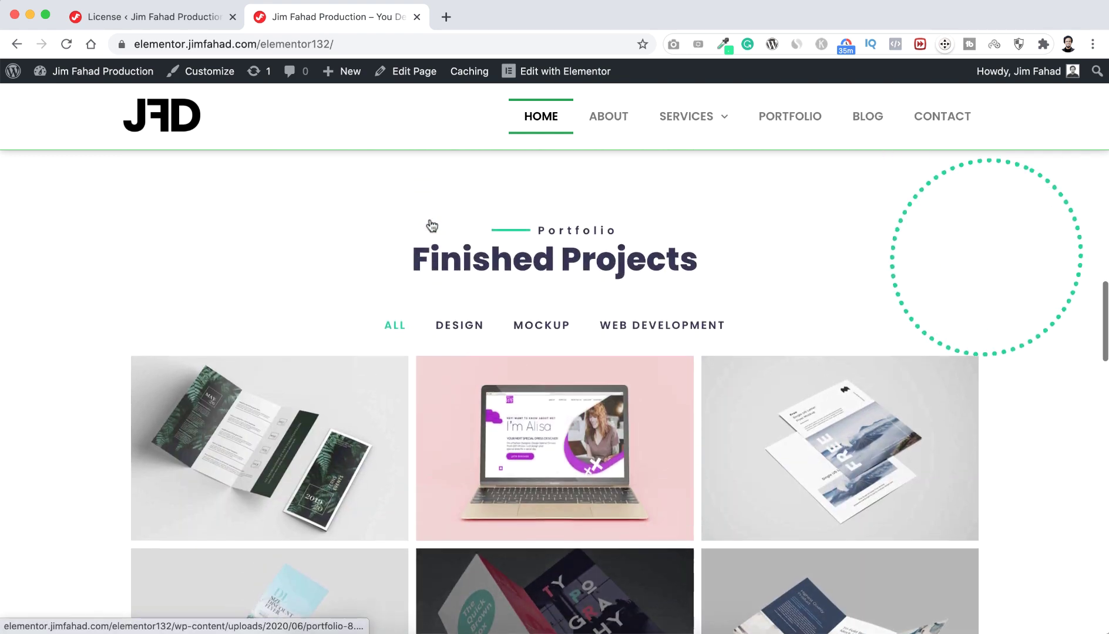
pyautogui.moveTo(555, 78)
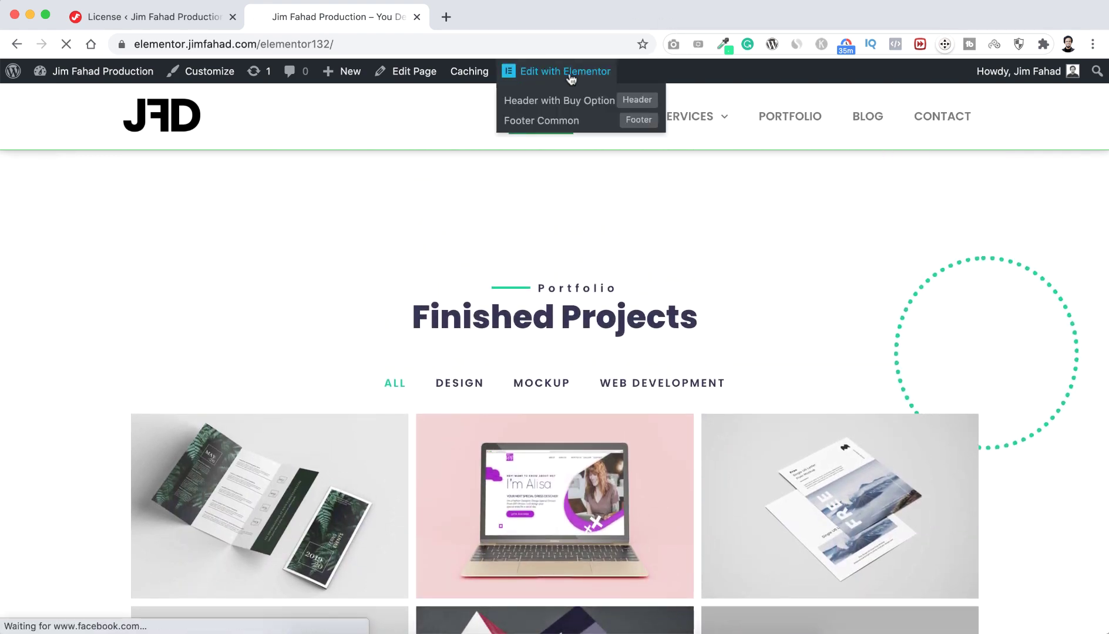
pyautogui.click(565, 71)
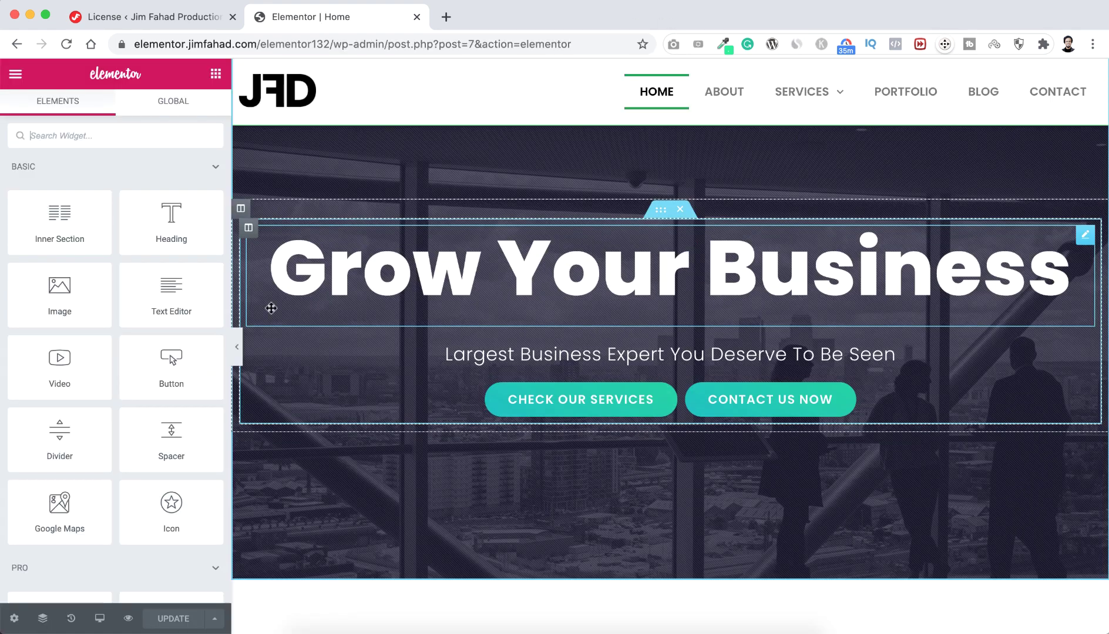
pyautogui.scroll(-5, 81, 467)
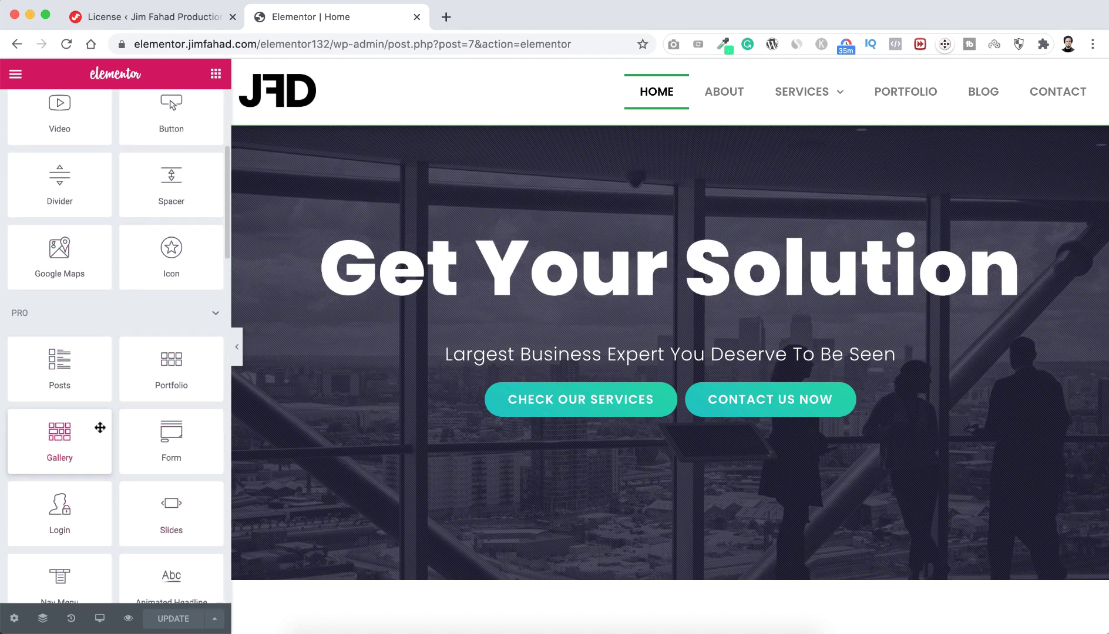
pyautogui.scroll(-10, 384, 483)
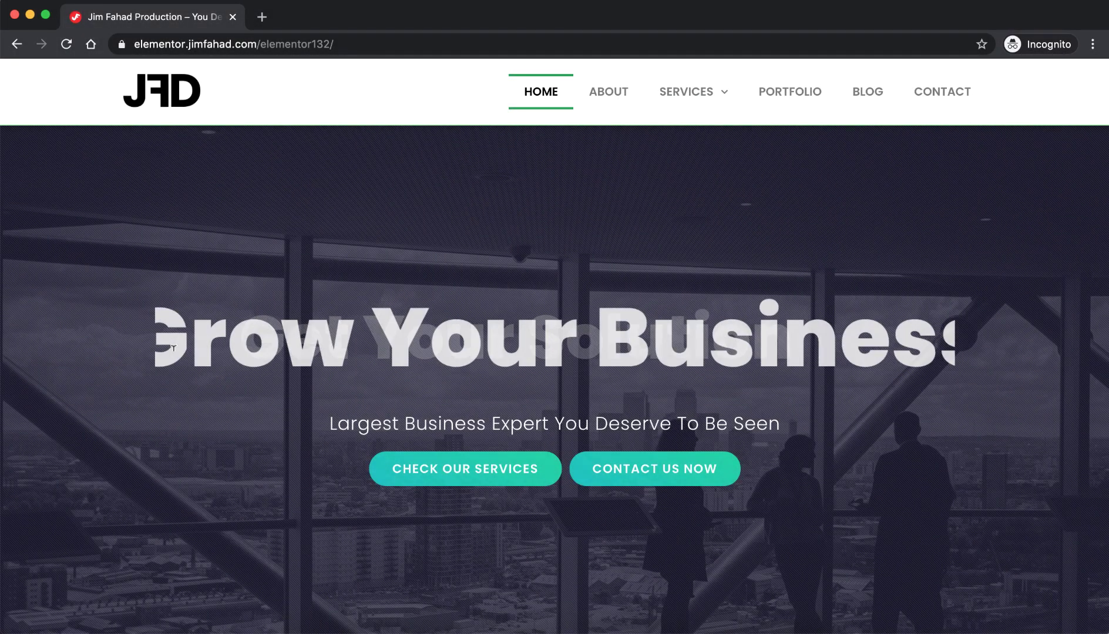
# - Scroll through the whole home page and back up, then go to the About page
pyautogui.scroll(-8, 174, 352)
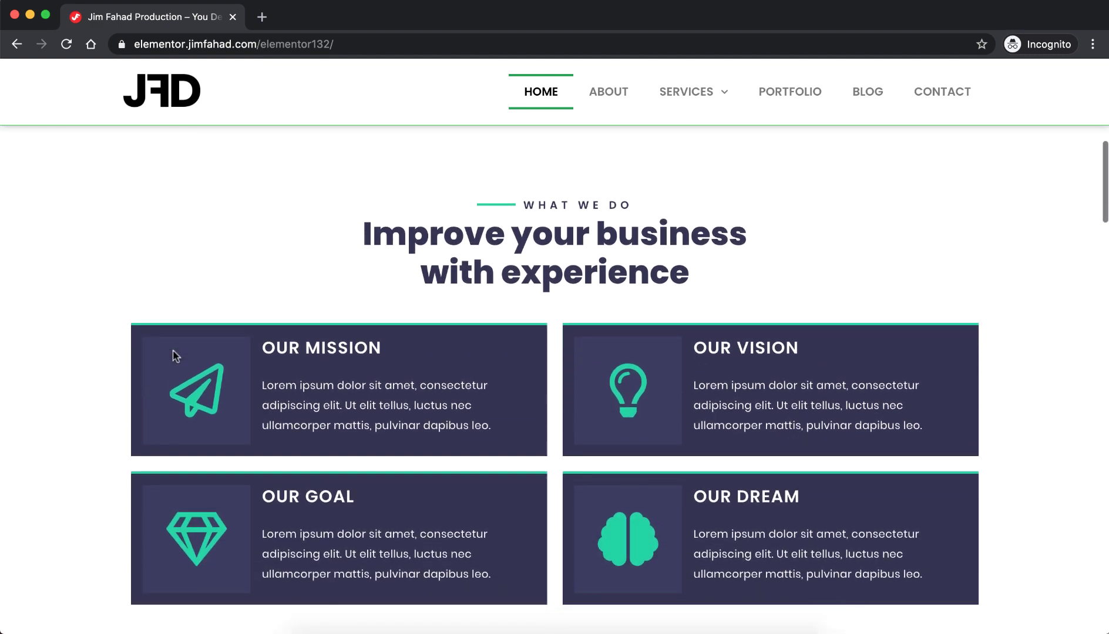
pyautogui.scroll(-12, 174, 355)
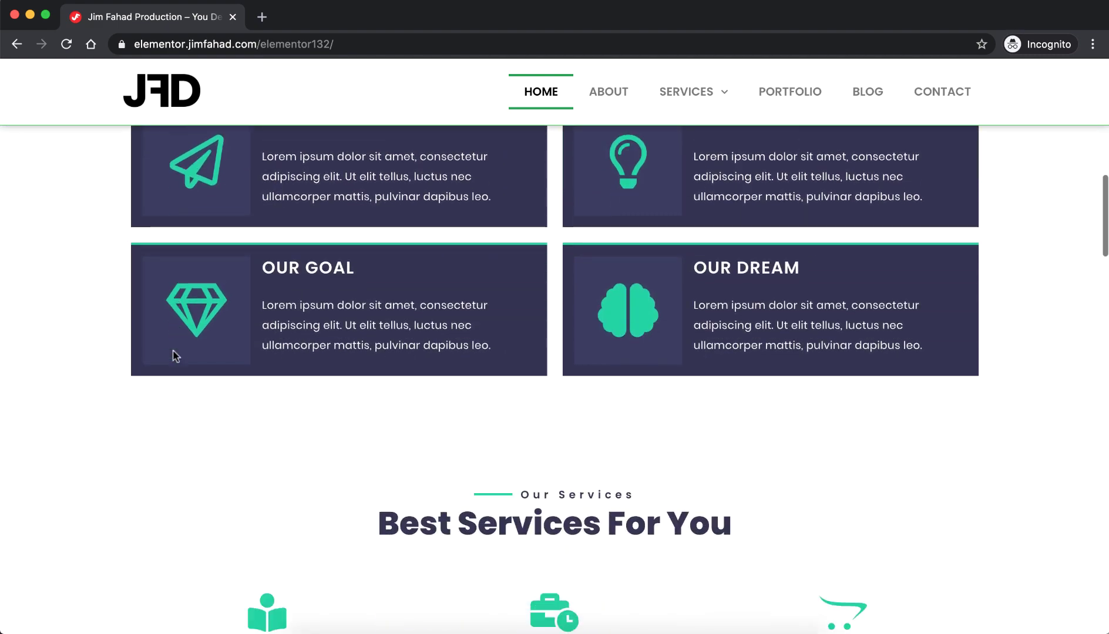
pyautogui.scroll(4, 173, 349)
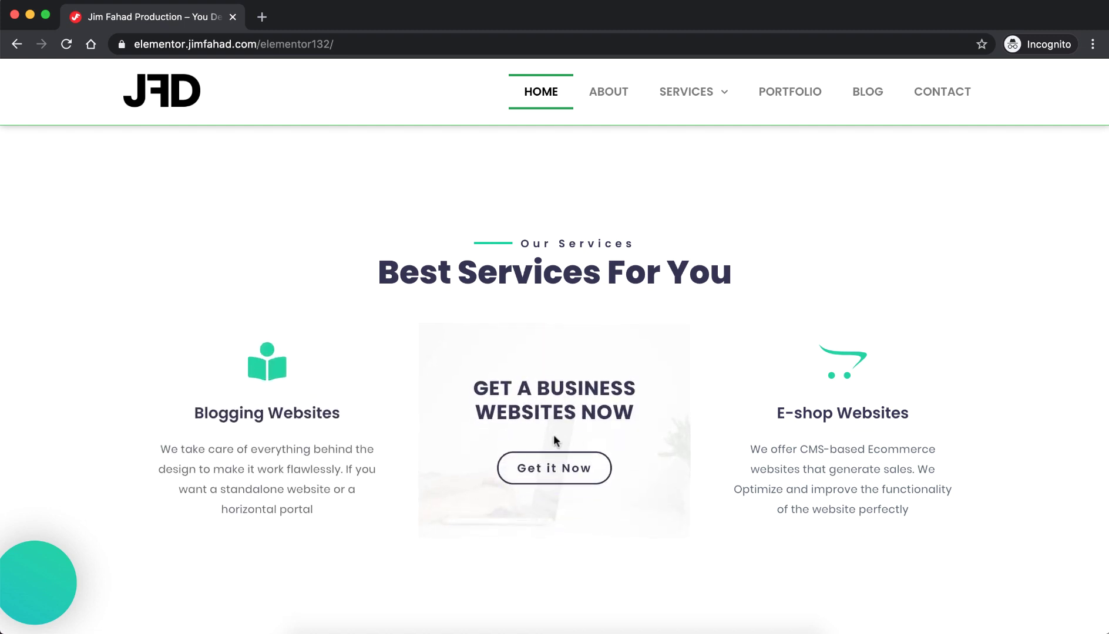
pyautogui.moveTo(751, 427)
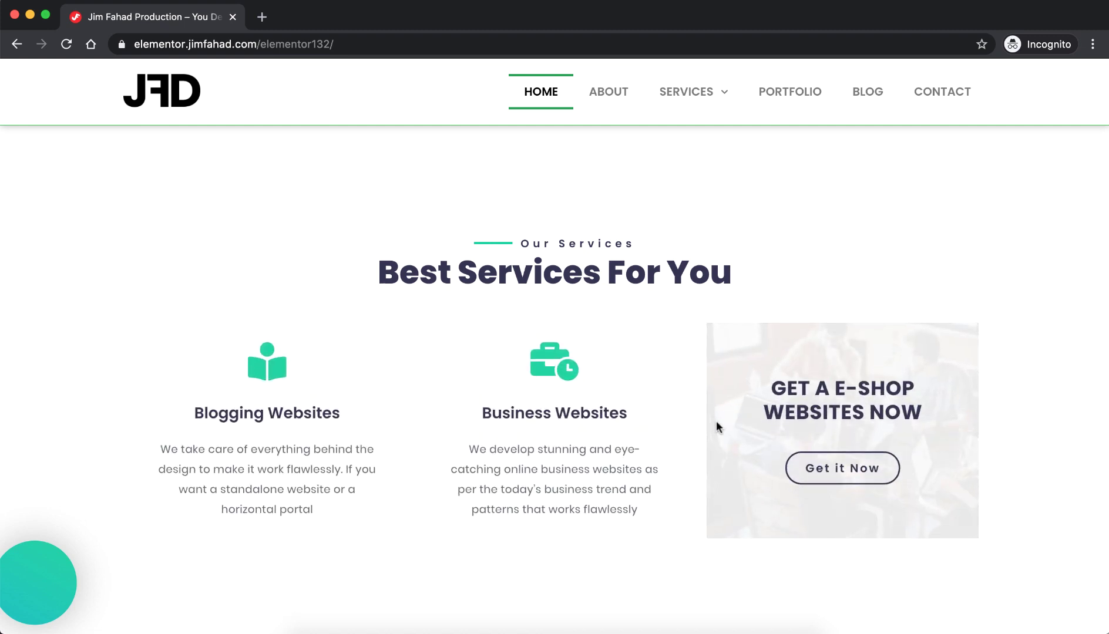
pyautogui.scroll(-3, 195, 574)
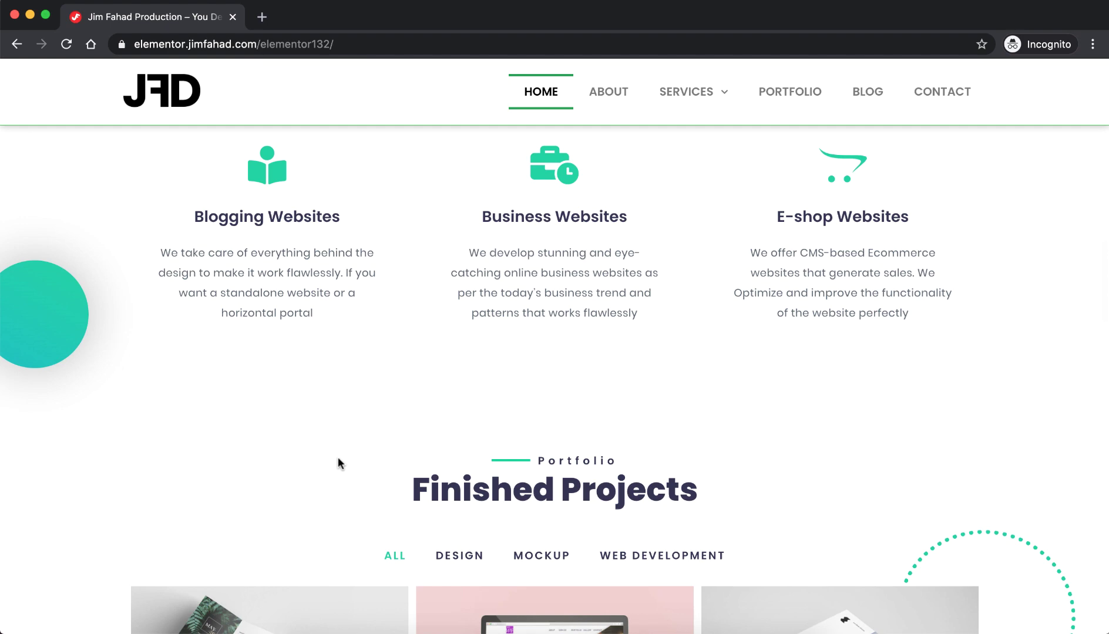
pyautogui.scroll(-6, 338, 463)
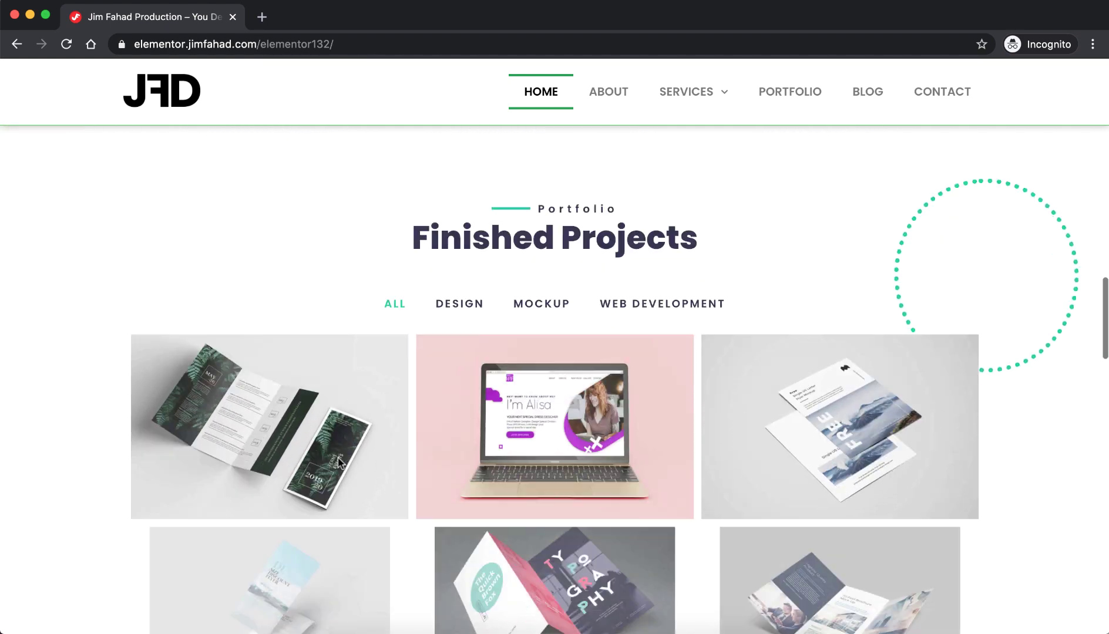
pyautogui.scroll(-6, 338, 464)
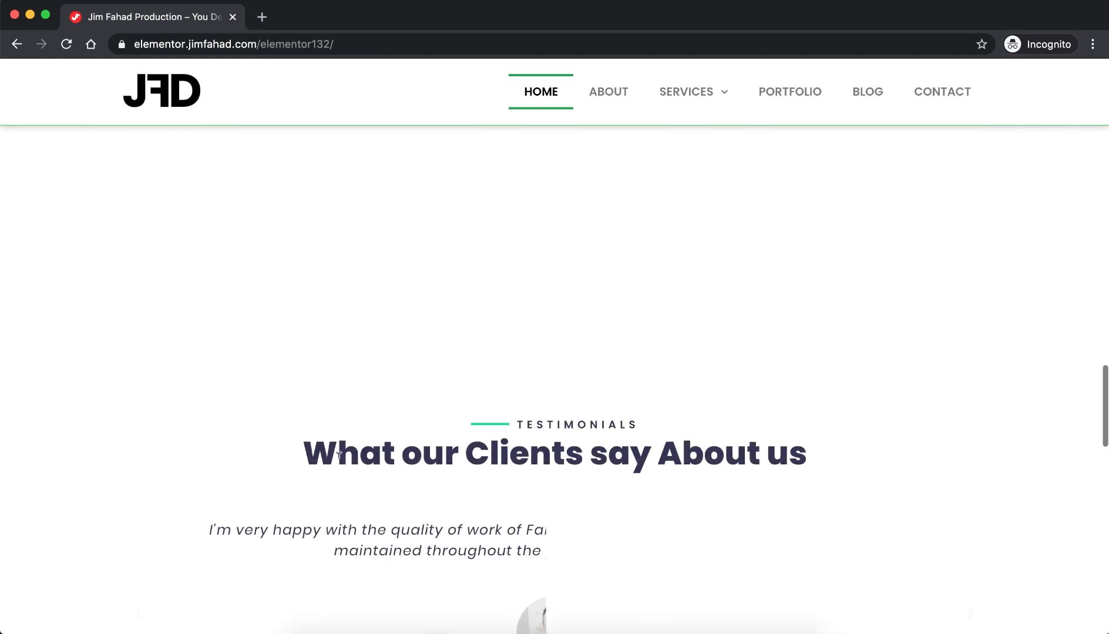
pyautogui.scroll(-5, 338, 460)
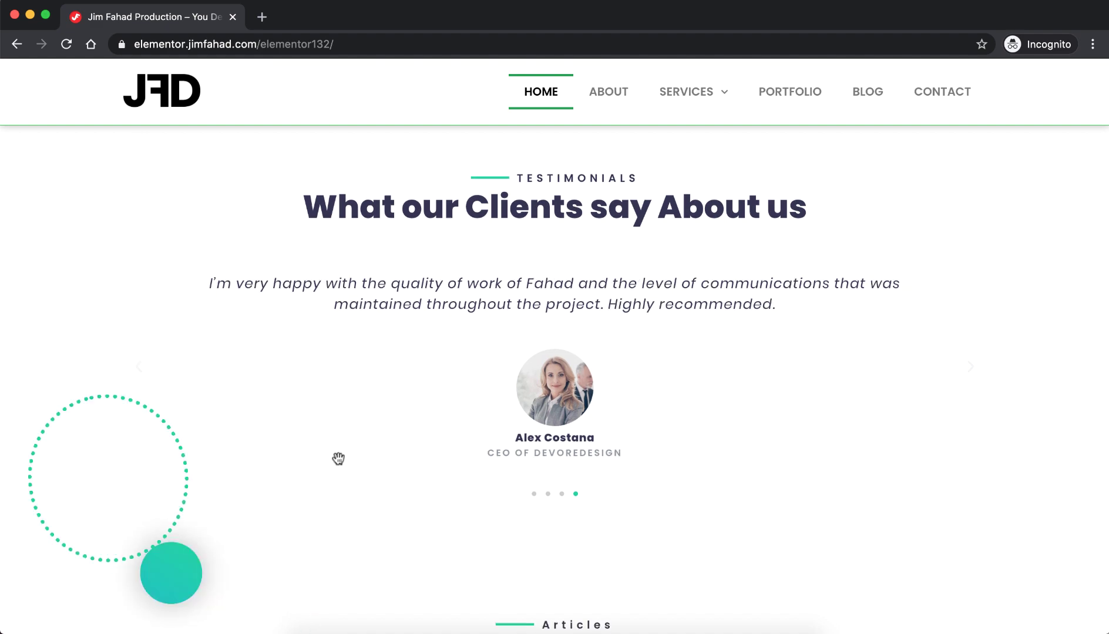
pyautogui.scroll(-6, 339, 463)
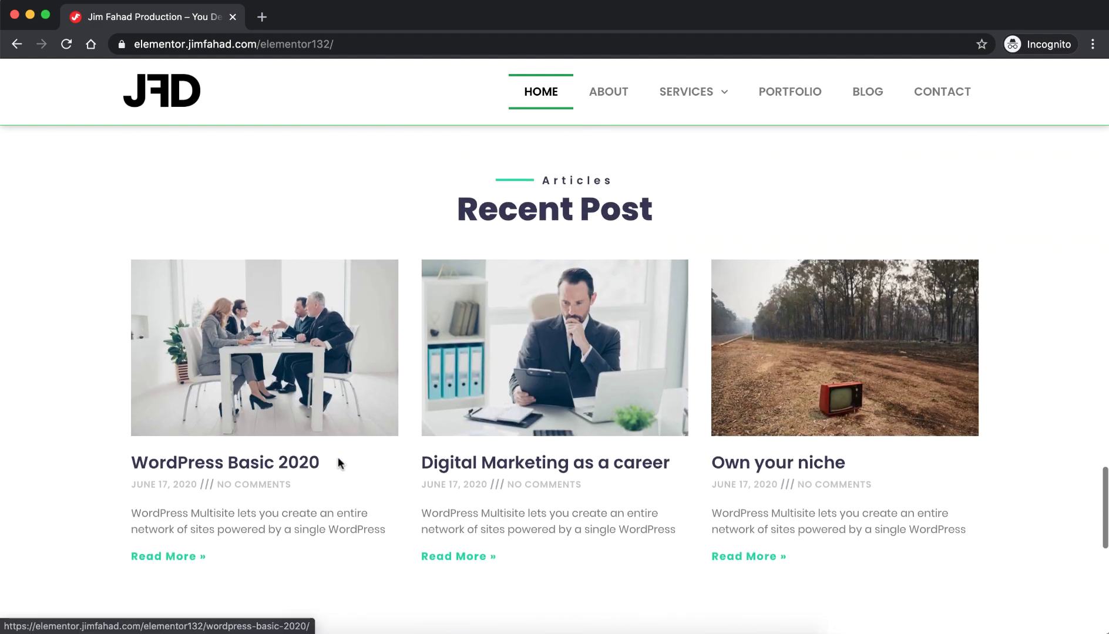
pyautogui.scroll(15, 339, 463)
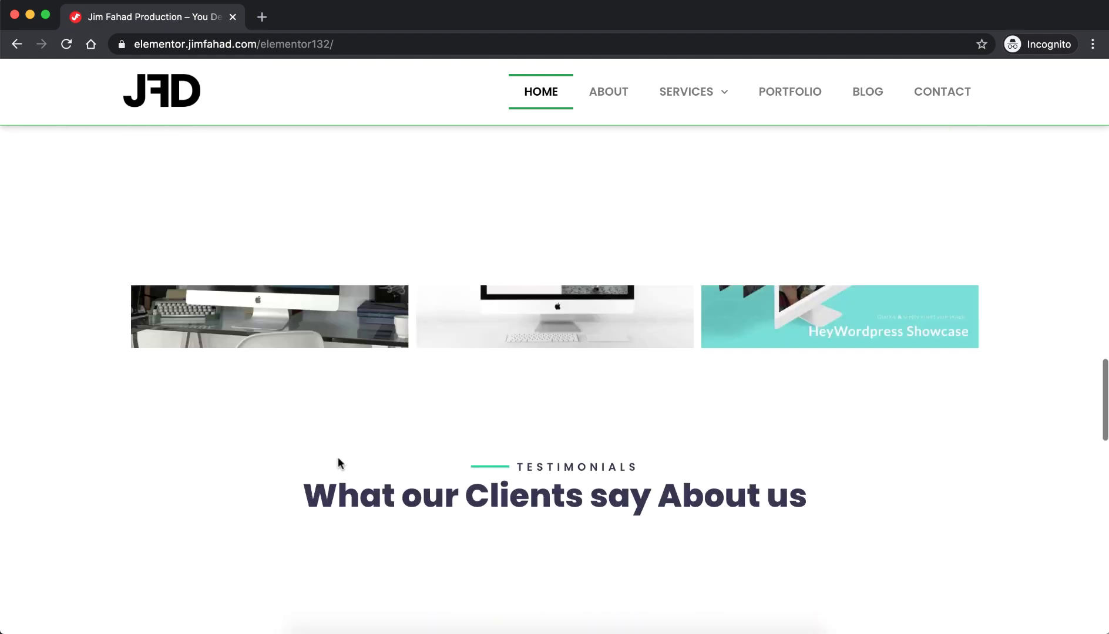
pyautogui.scroll(10, 339, 464)
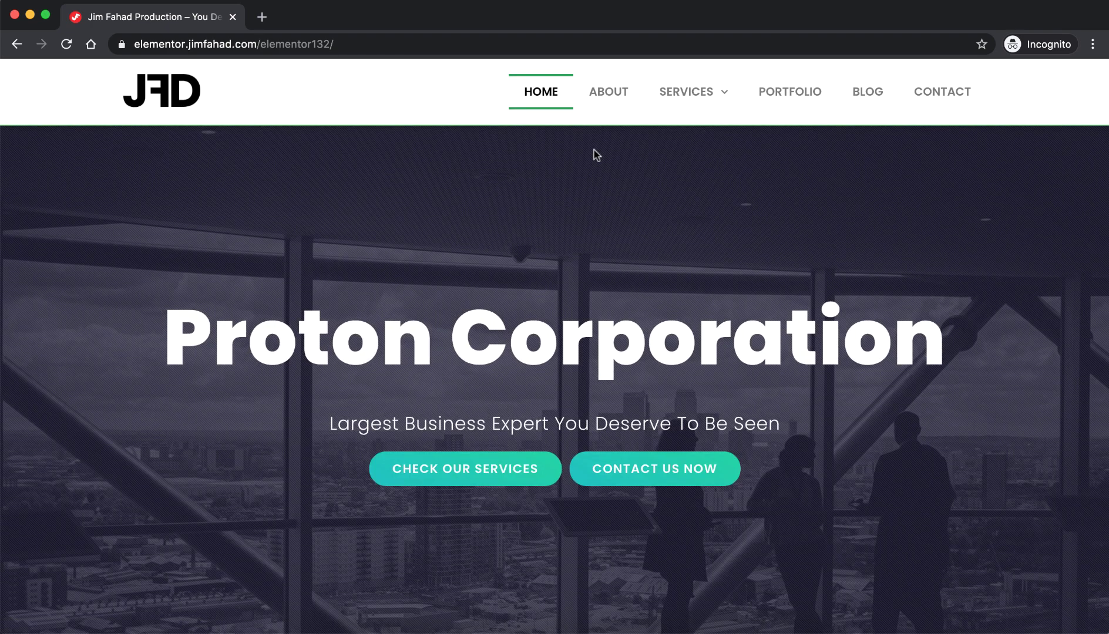
pyautogui.click(613, 98)
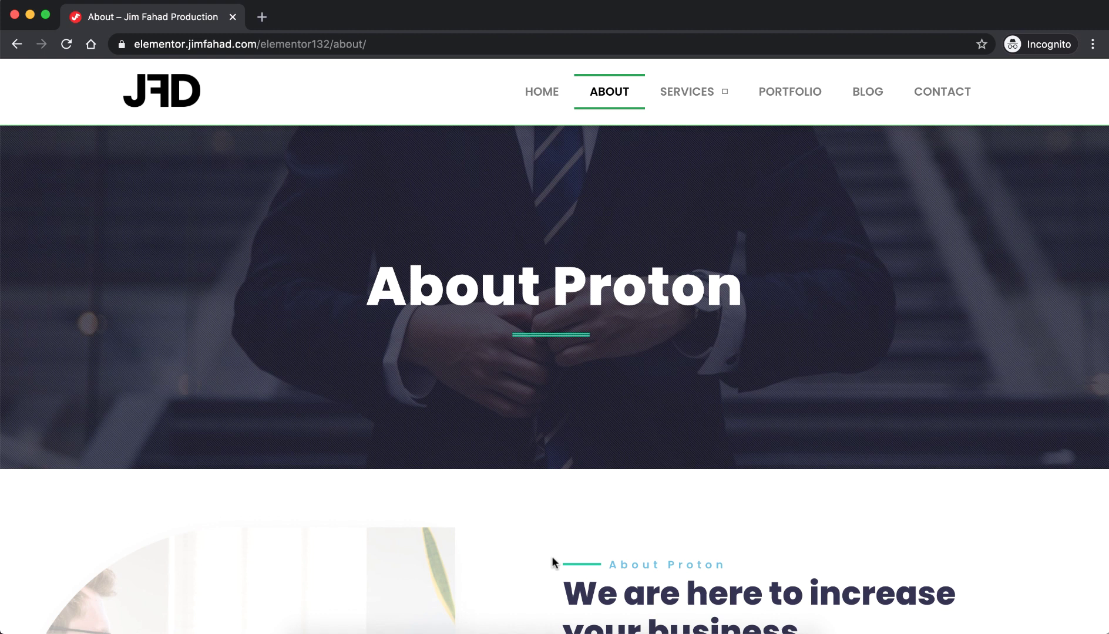
pyautogui.scroll(-5, 552, 561)
pyautogui.scroll(-4, 553, 558)
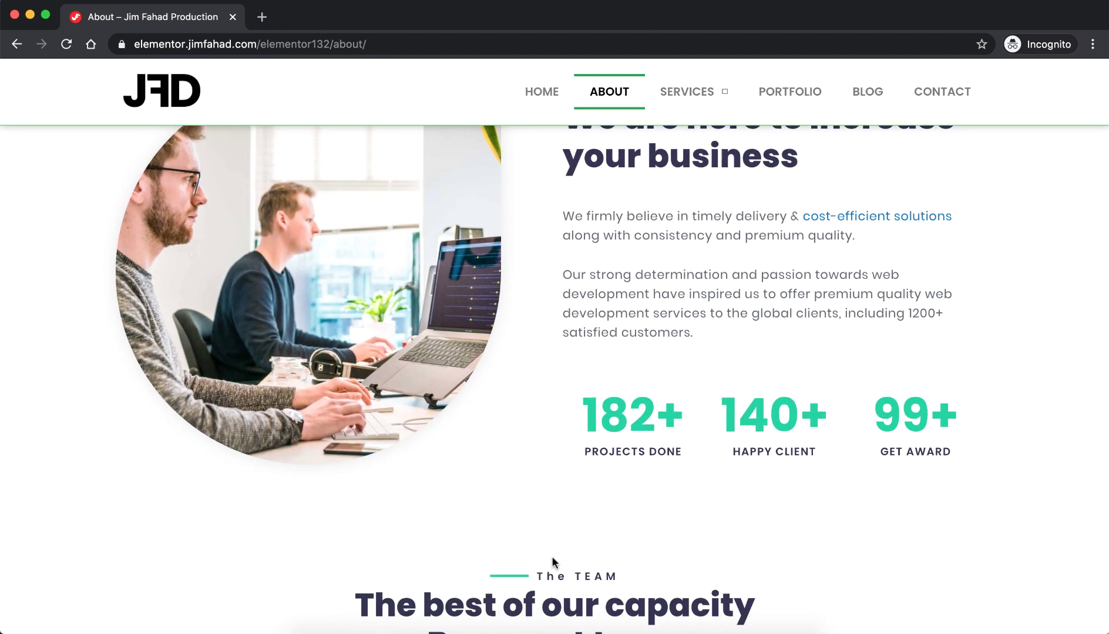
pyautogui.scroll(-6, 552, 563)
pyautogui.scroll(-2, 552, 562)
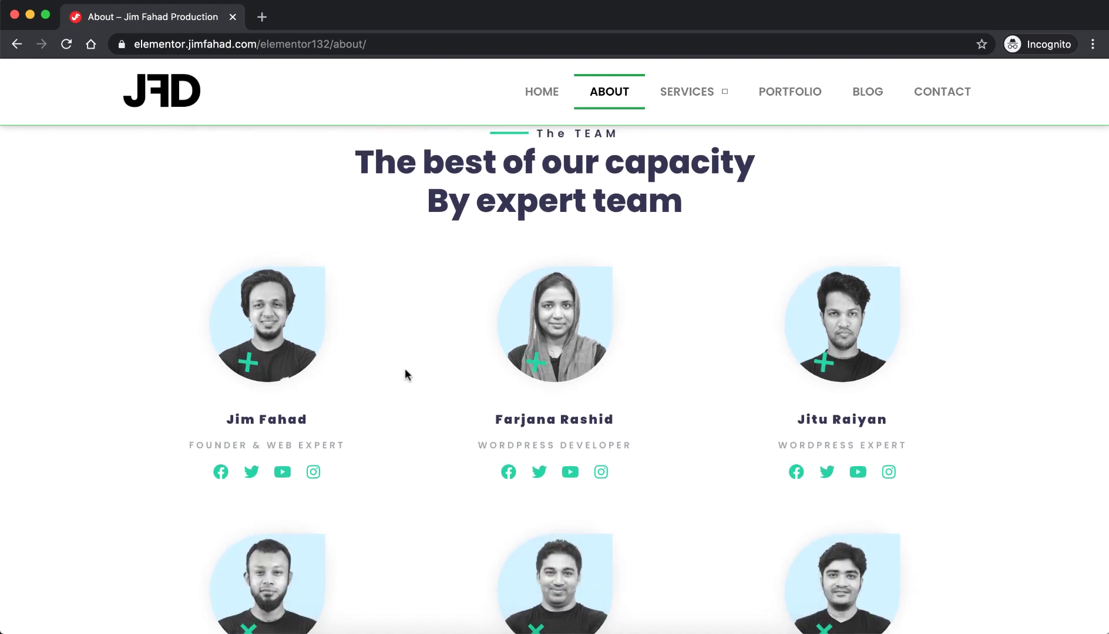
pyautogui.press('super+r')
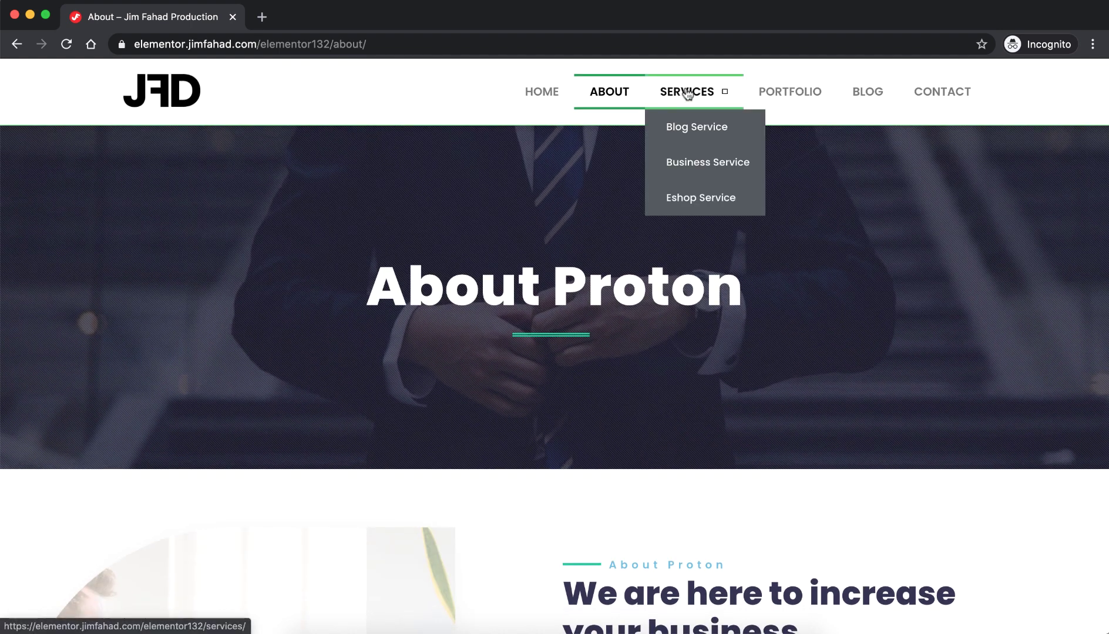
# - Scroll the Services page's Blog, Business and Ecommerce sections to the contact form, then open Business Service
pyautogui.click(685, 94)
pyautogui.scroll(-6, 543, 509)
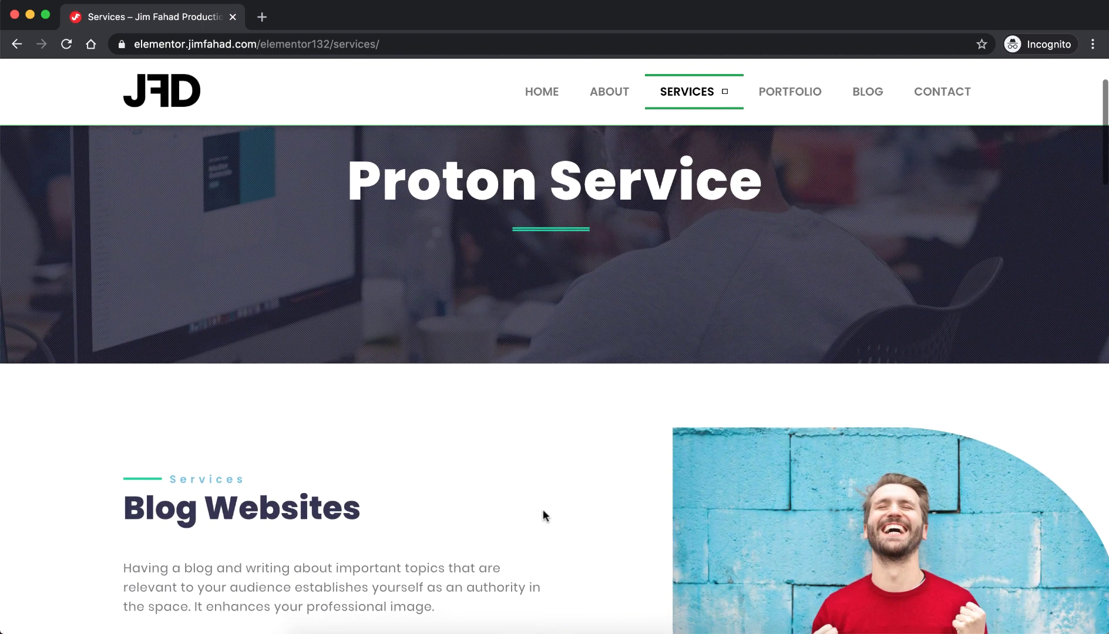
pyautogui.scroll(-6, 543, 509)
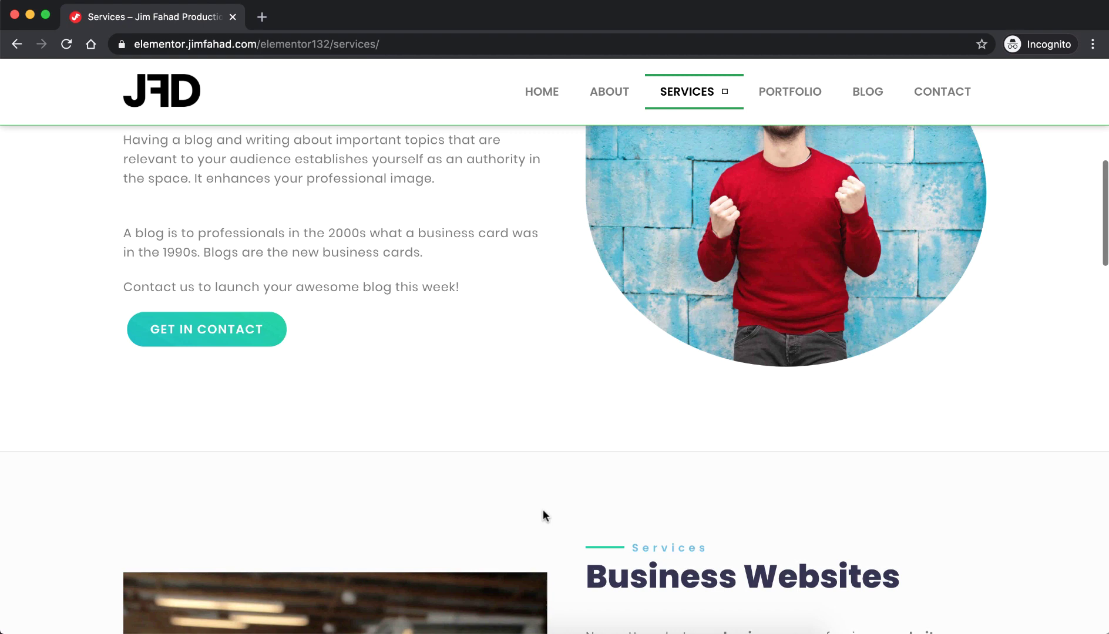
pyautogui.moveTo(490, 432)
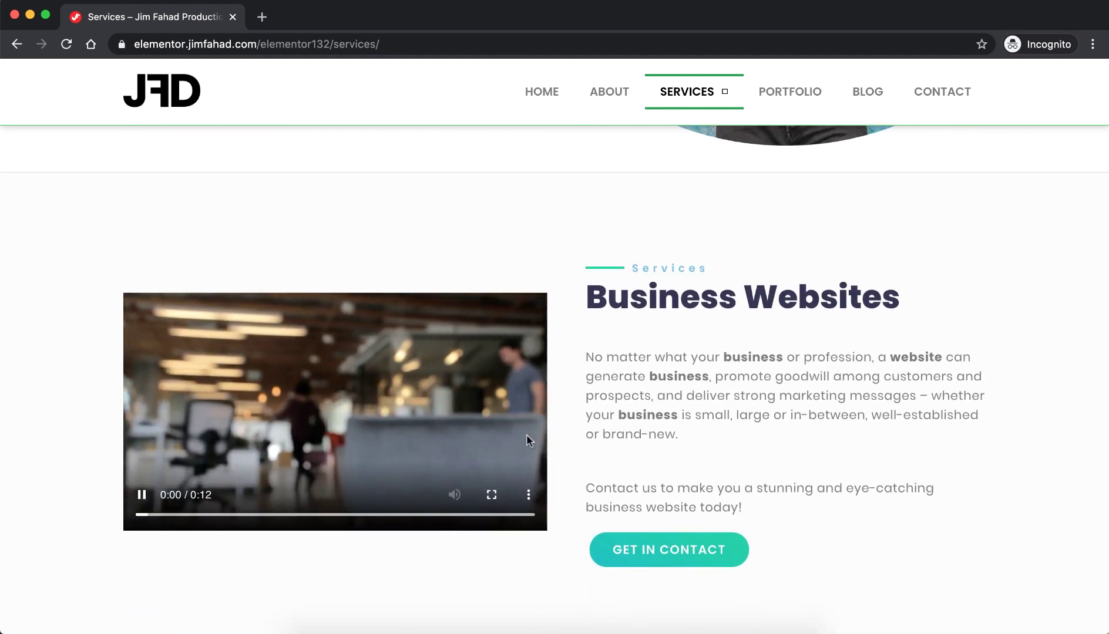
pyautogui.scroll(-5, 556, 593)
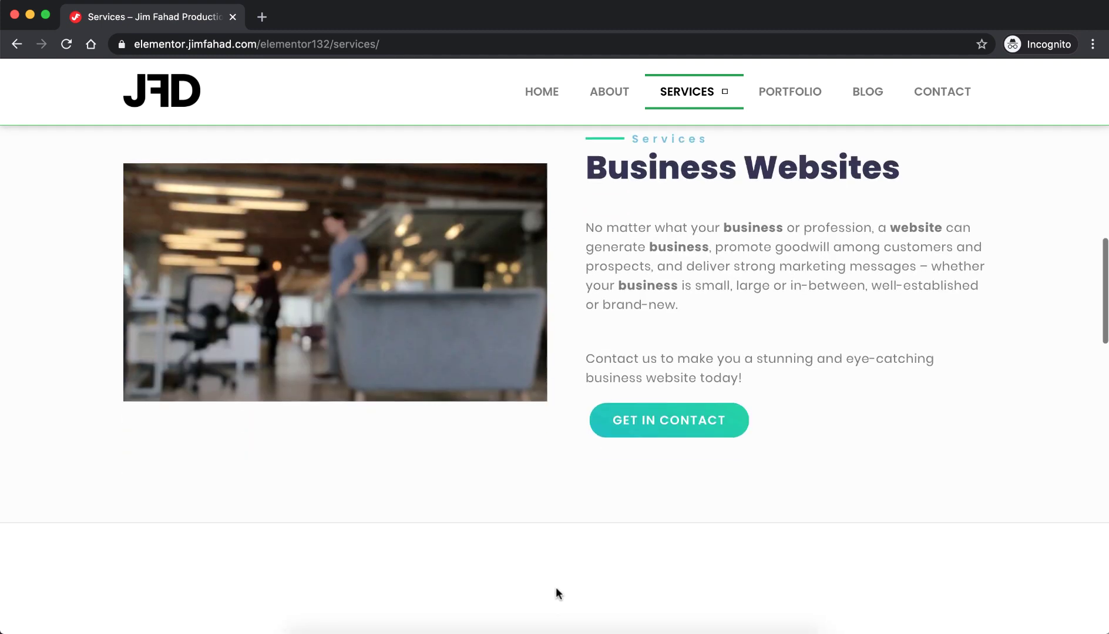
pyautogui.scroll(-3, 557, 592)
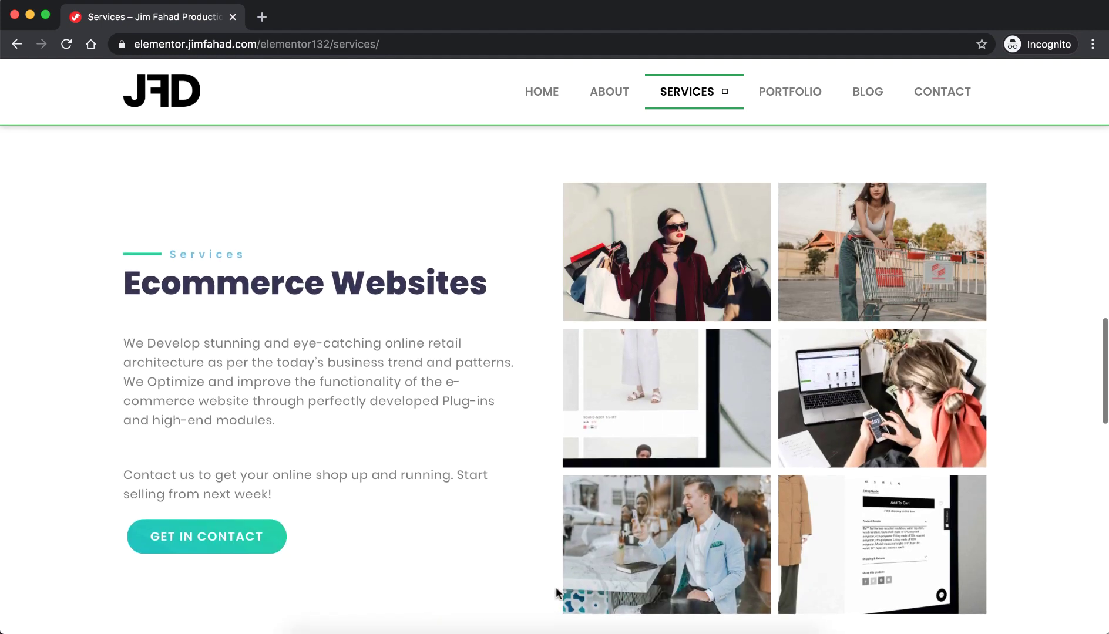
pyautogui.scroll(-3, 556, 589)
pyautogui.scroll(-5, 555, 589)
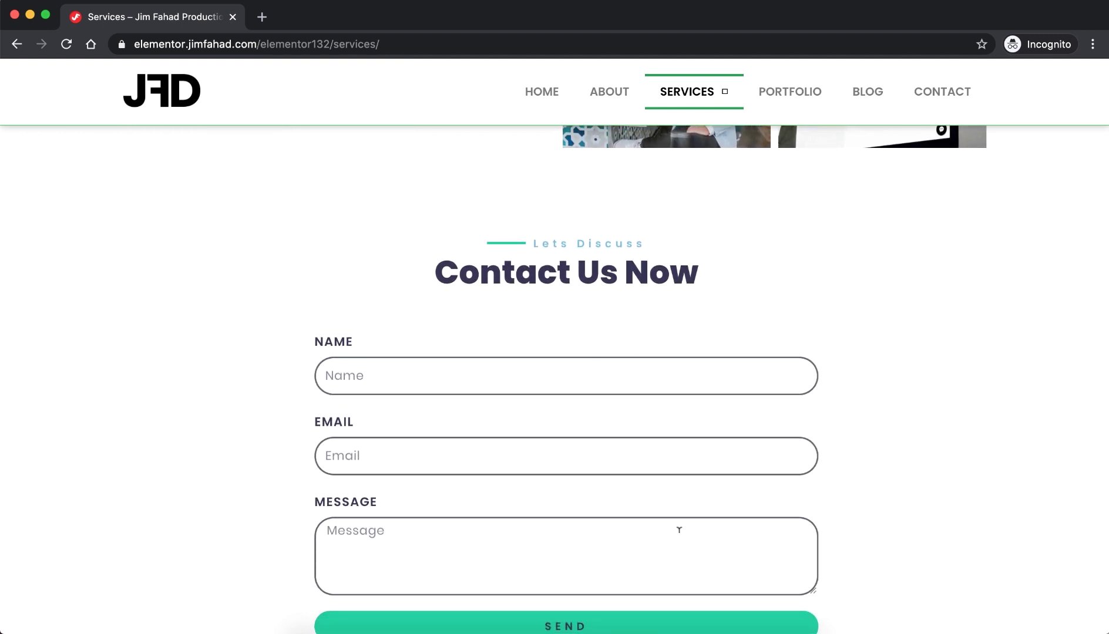
pyautogui.scroll(-1, 905, 460)
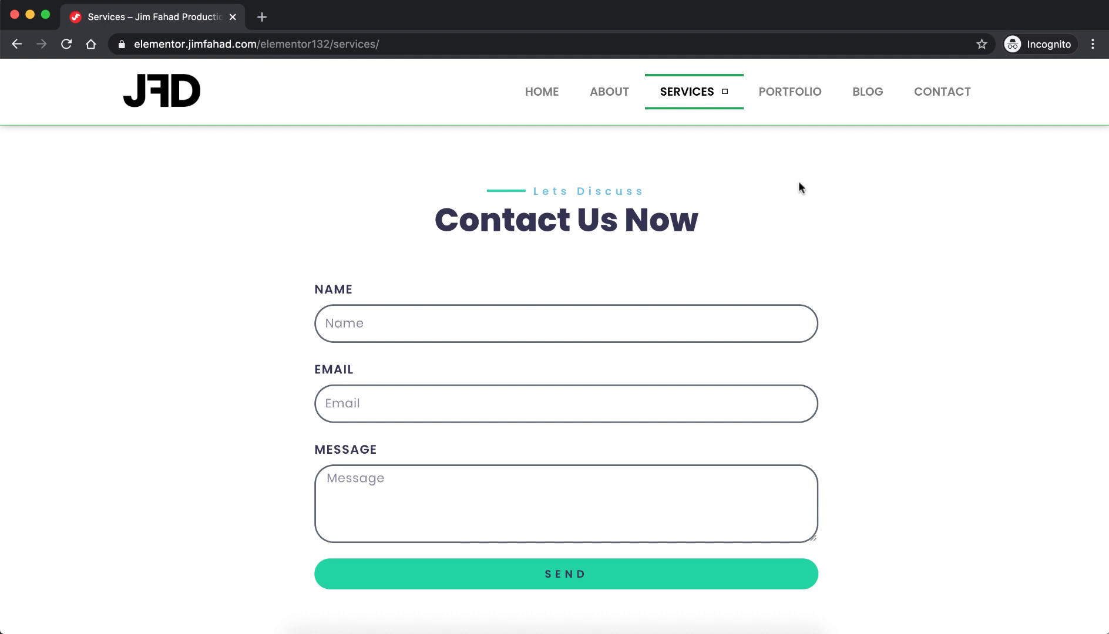
pyautogui.moveTo(718, 99)
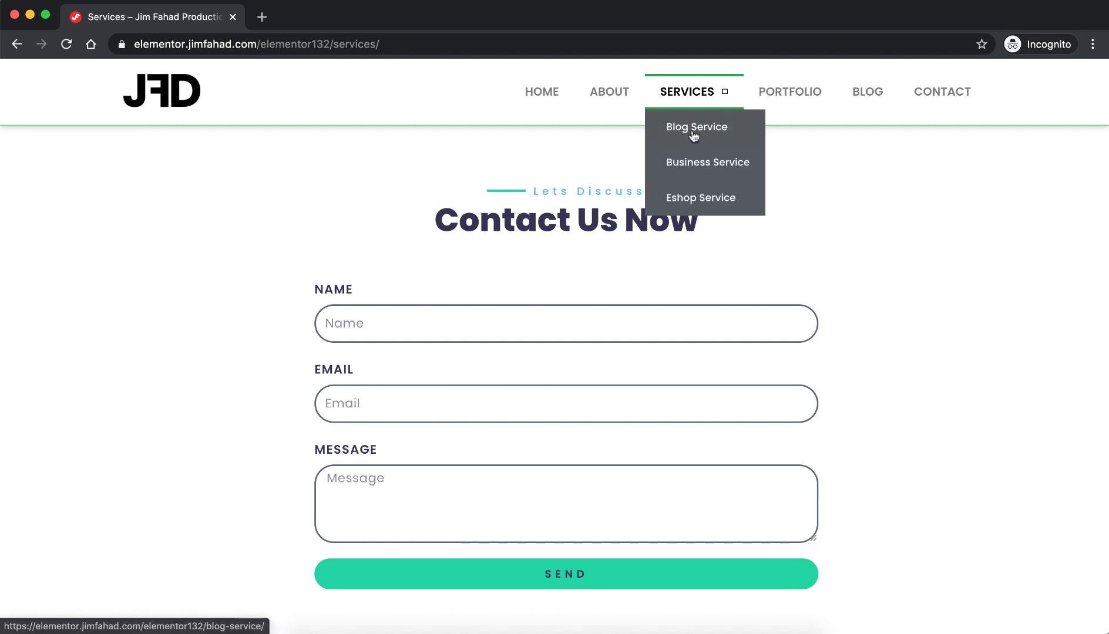
pyautogui.click(702, 162)
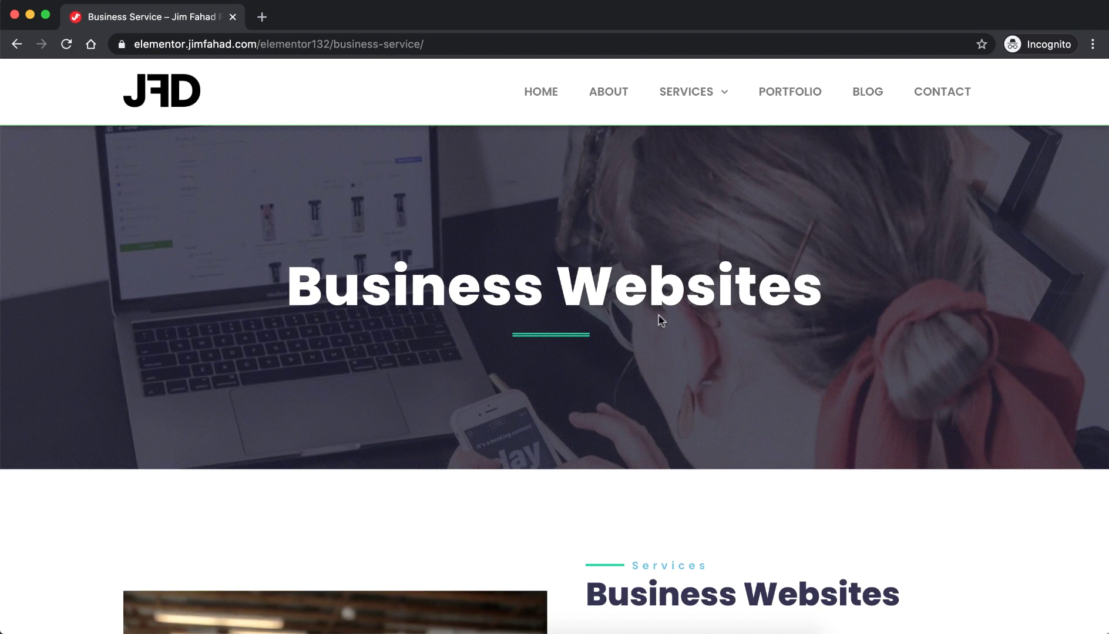
# - Scroll to the Proton FAQ and expand the answers about not having a logo and about graphics and pictures
pyautogui.scroll(-4, 658, 315)
pyautogui.scroll(2, 643, 381)
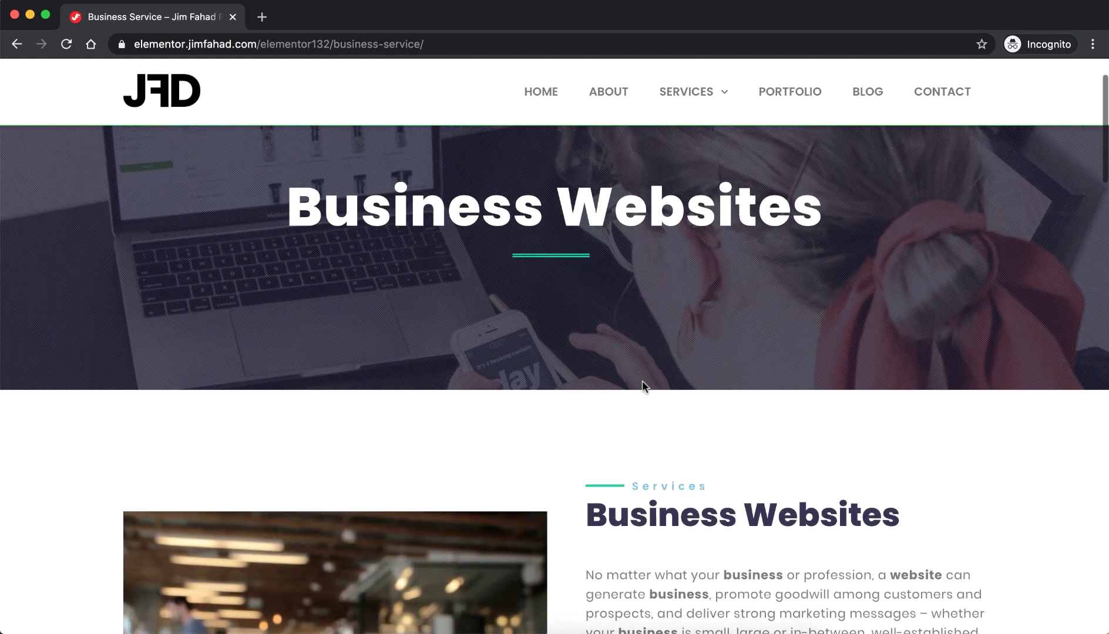
pyautogui.scroll(-5, 642, 382)
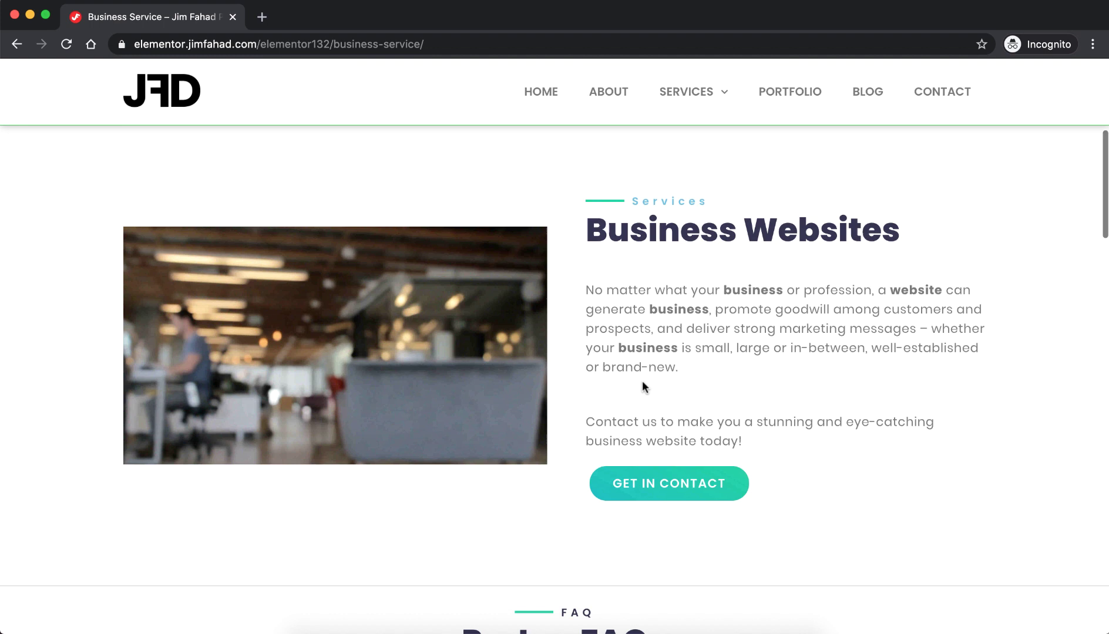
pyautogui.scroll(-4, 643, 382)
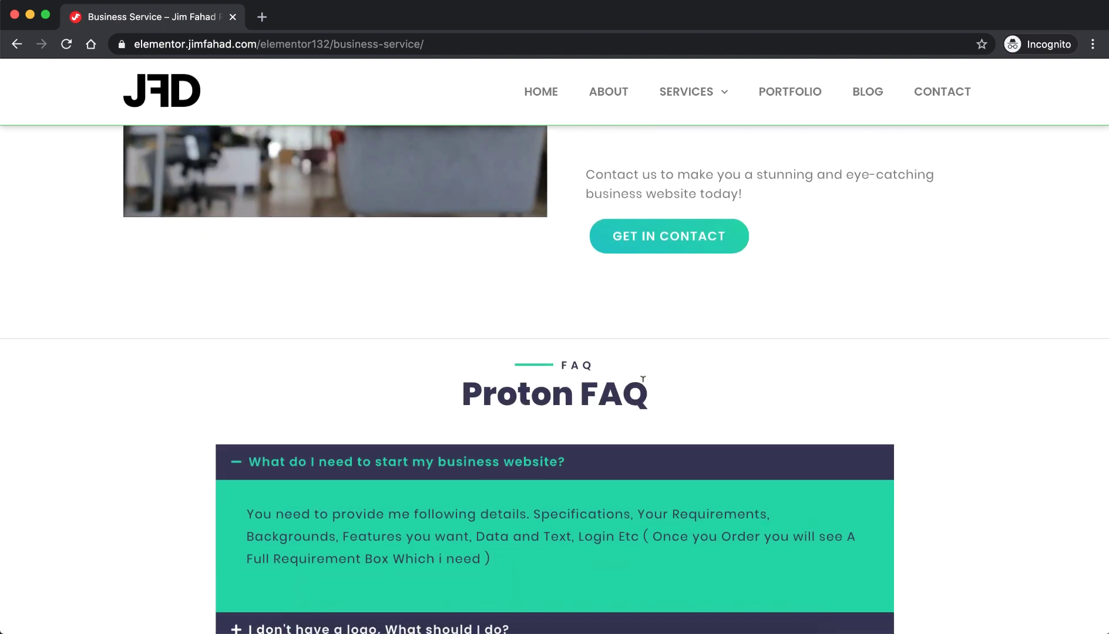
pyautogui.scroll(-3, 643, 379)
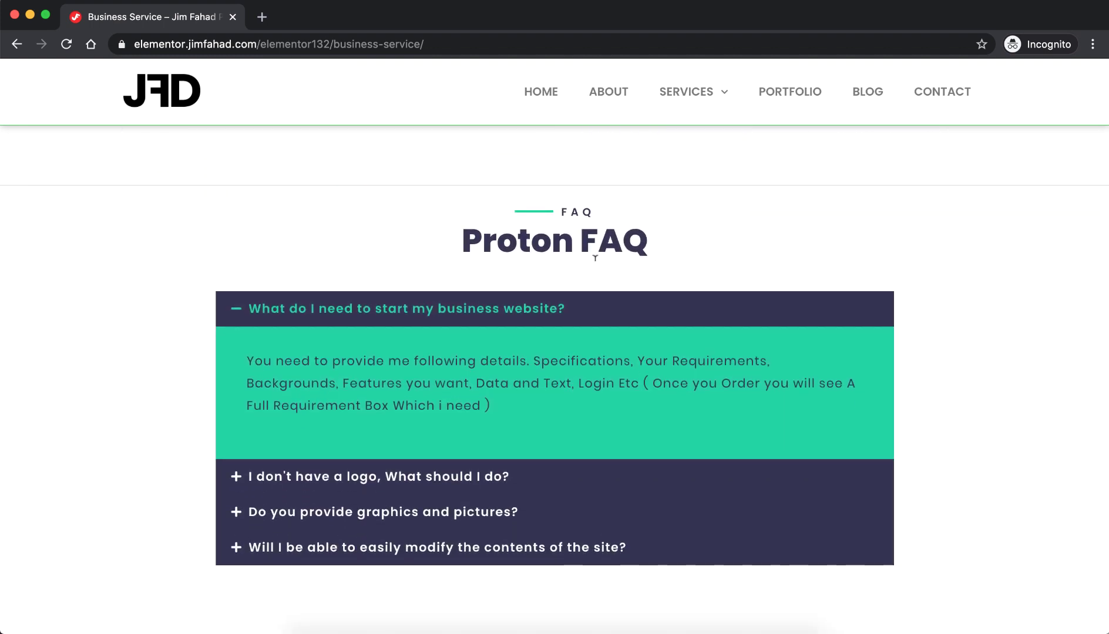
pyautogui.scroll(-1, 604, 438)
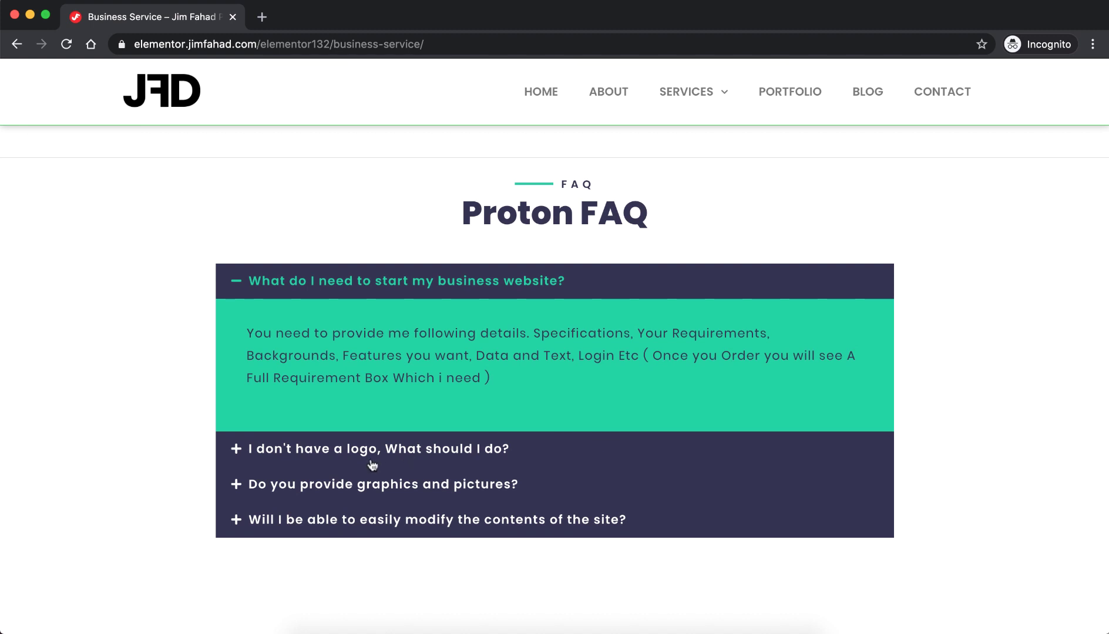
pyautogui.click(529, 451)
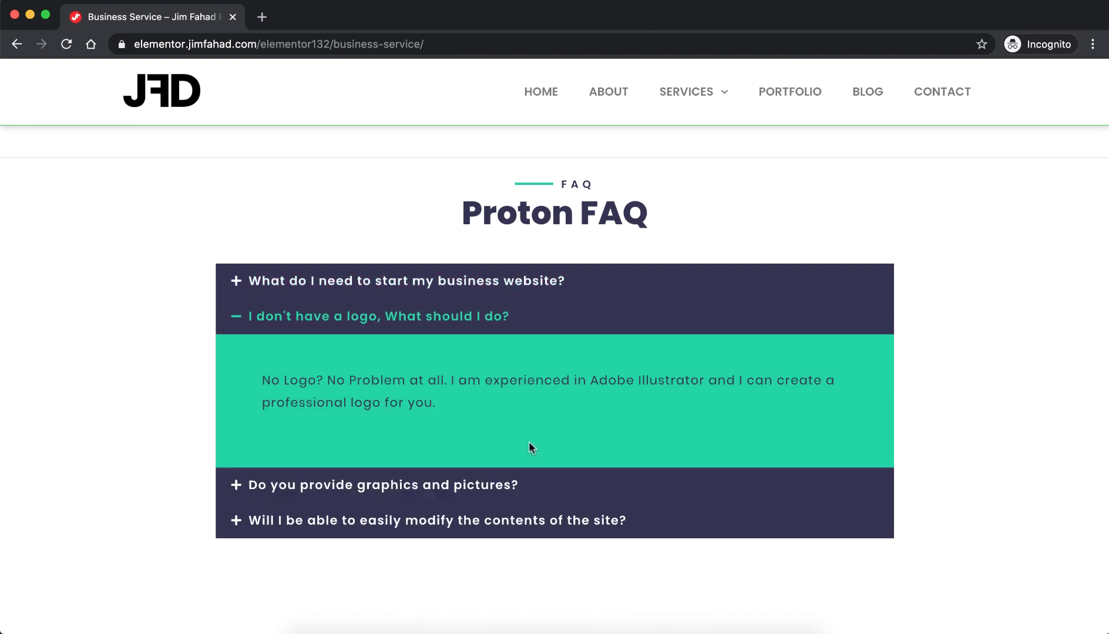
pyautogui.click(523, 486)
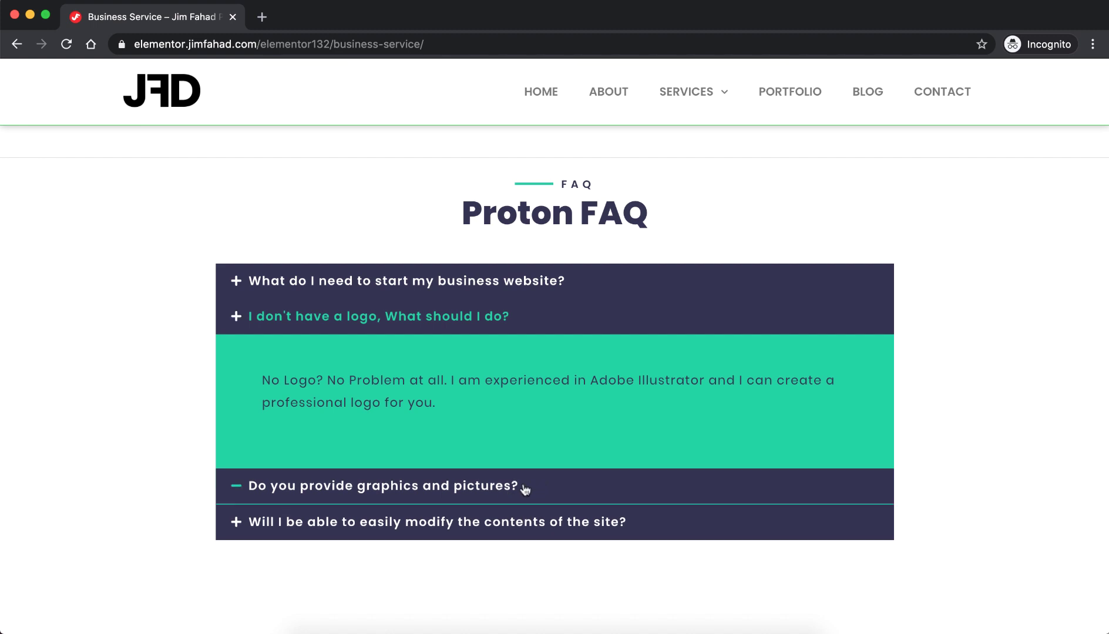
# - Scroll on past the Business Projects gallery to the contact form
pyautogui.scroll(-10, 521, 523)
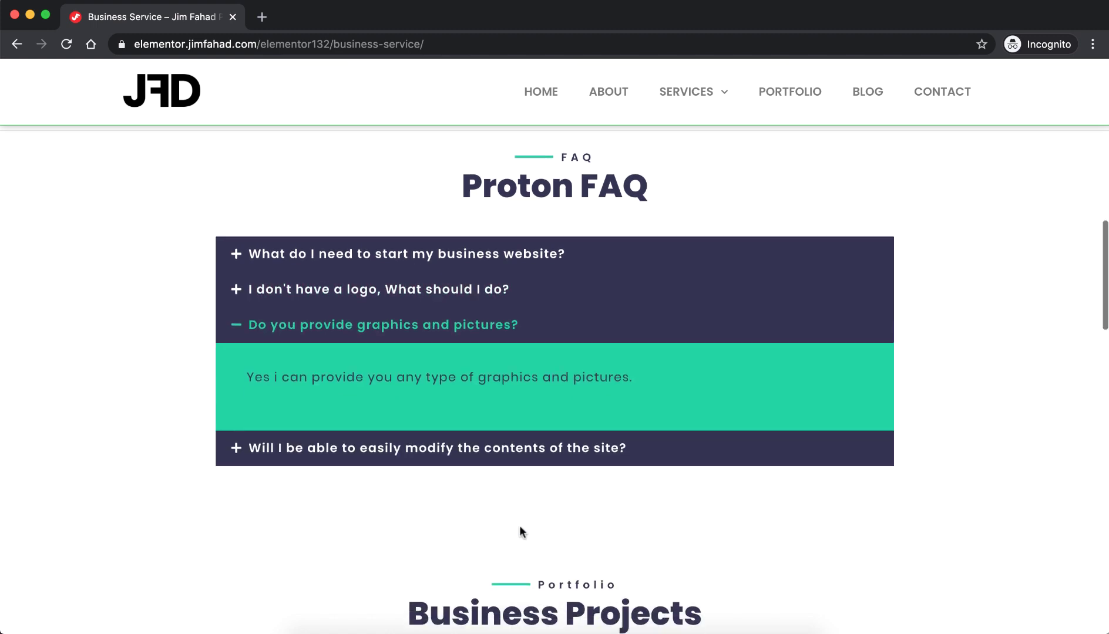
pyautogui.scroll(-7, 521, 532)
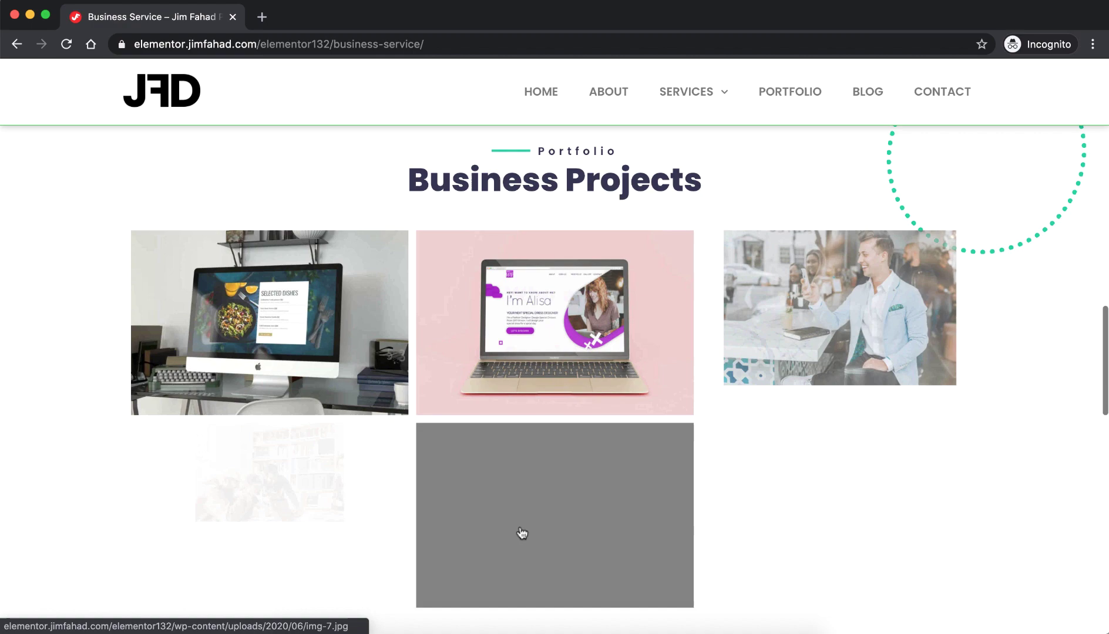
pyautogui.scroll(-2, 520, 532)
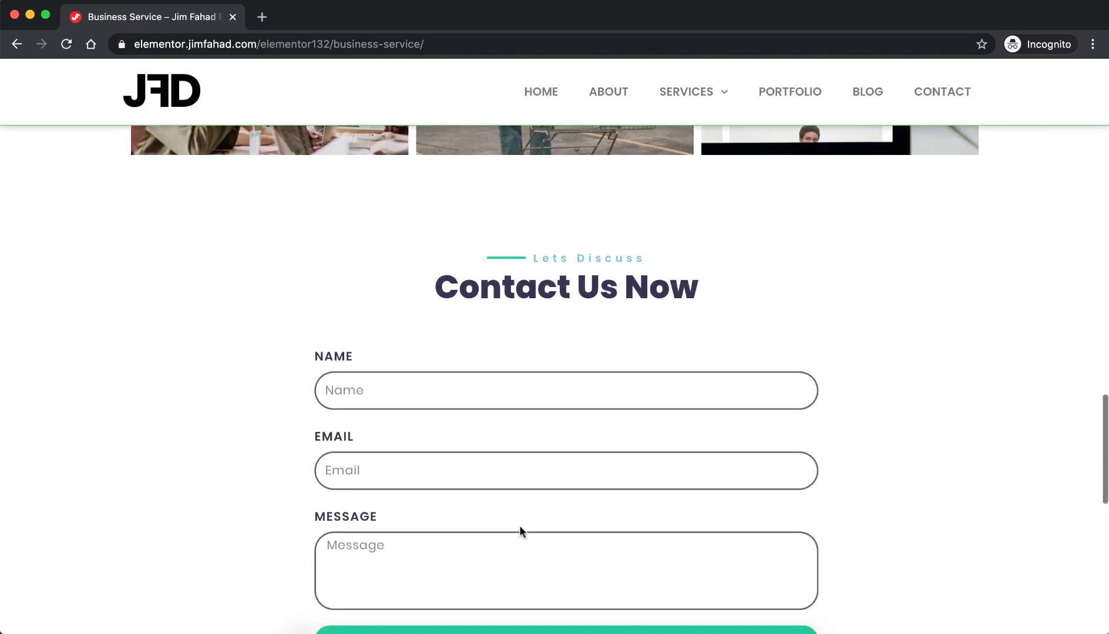
pyautogui.scroll(20, 628, 318)
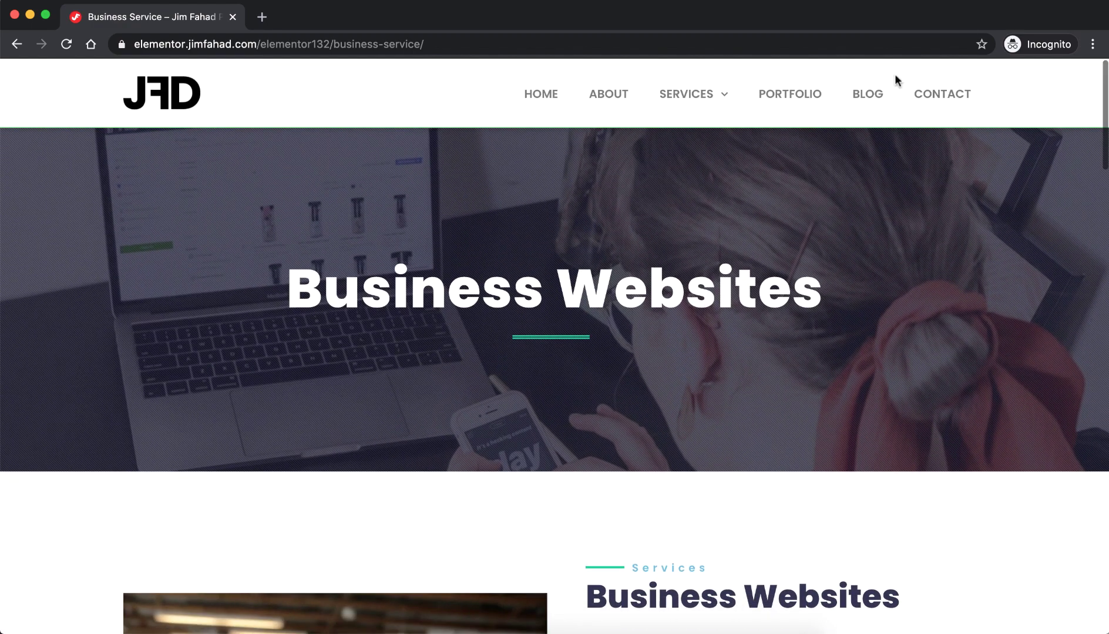
# - Open the Contact page and scroll down to its form and map and back
pyautogui.click(942, 94)
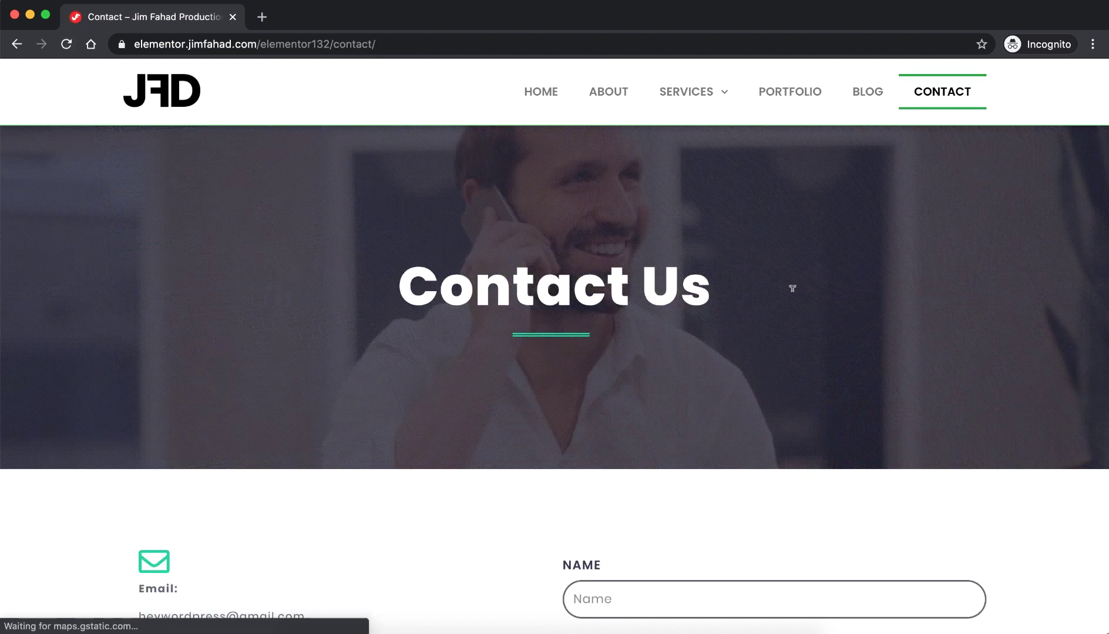
pyautogui.scroll(-8, 793, 289)
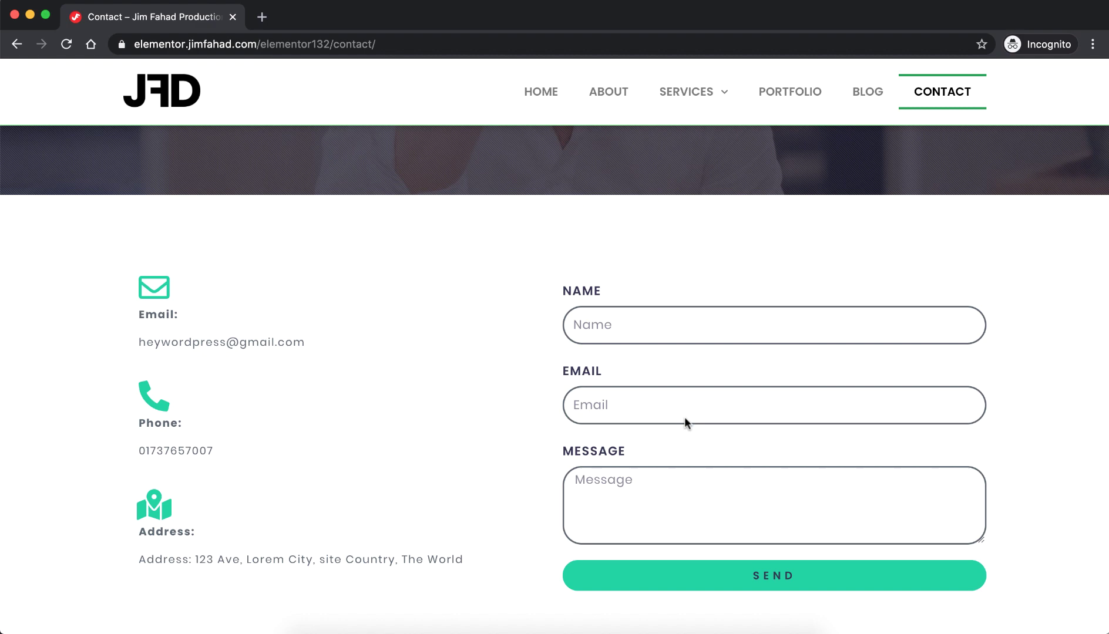
pyautogui.scroll(-10, 476, 524)
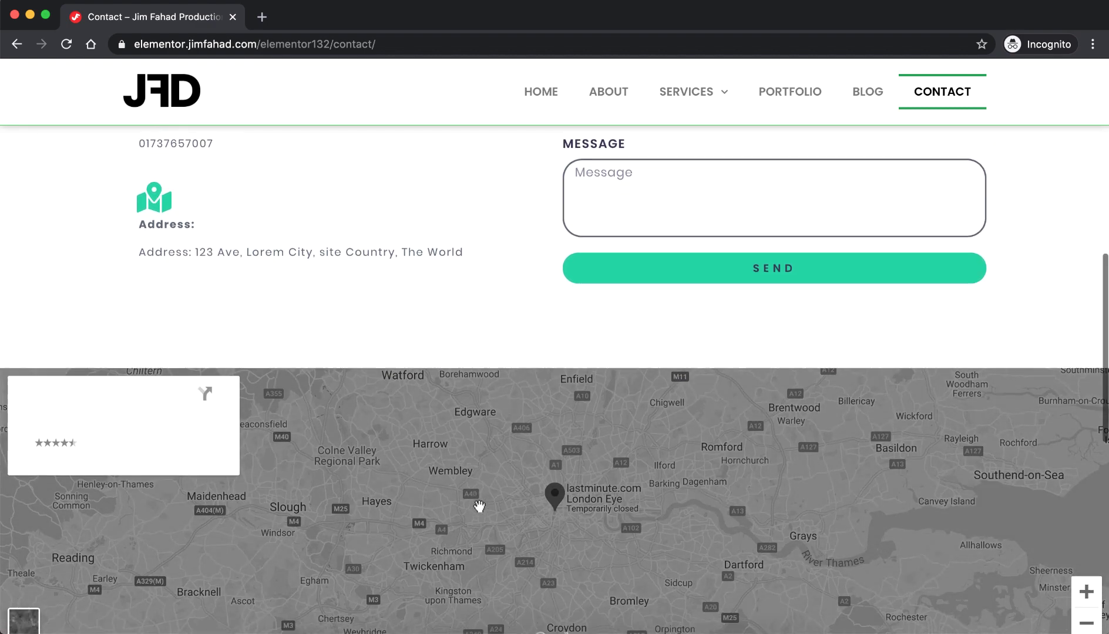
pyautogui.scroll(15, 478, 504)
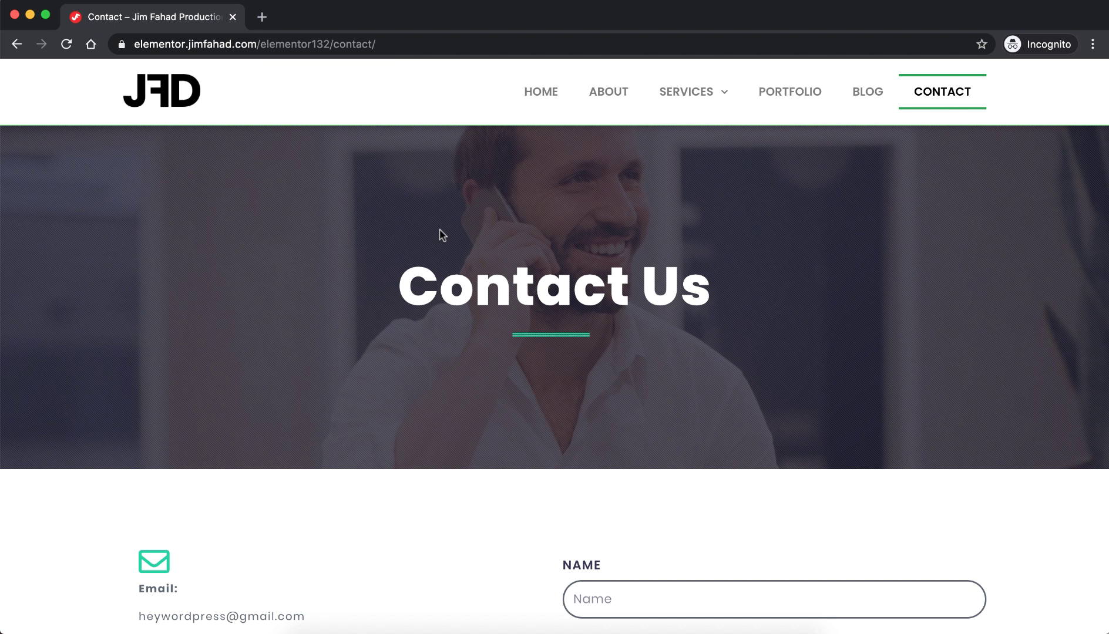
# - Return to the home page and scroll down through it
pyautogui.click(530, 97)
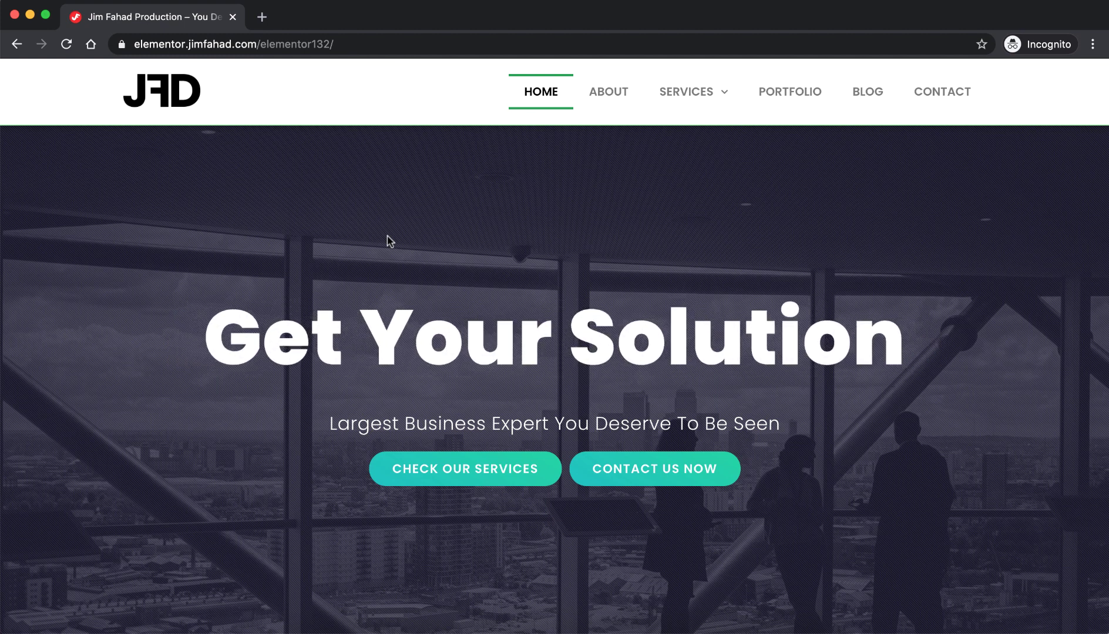
pyautogui.scroll(-3, 388, 237)
pyautogui.scroll(-5, 388, 236)
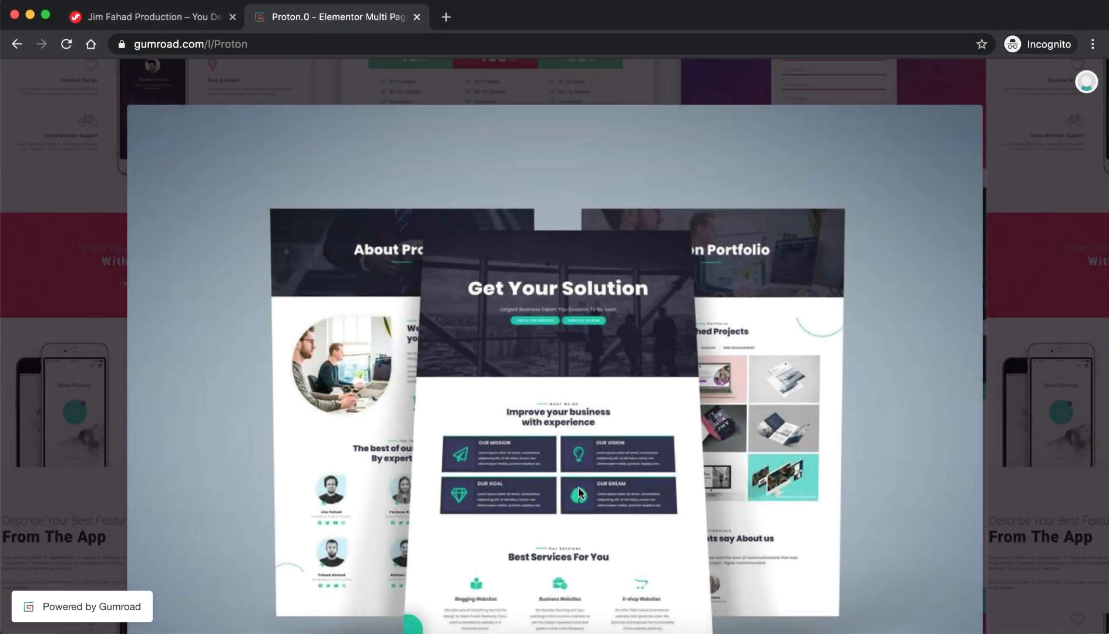
# - Scroll the $9.95 Proton.0 Gumroad listing and open, then close, its 'I want this!' checkout
pyautogui.scroll(-9, 579, 492)
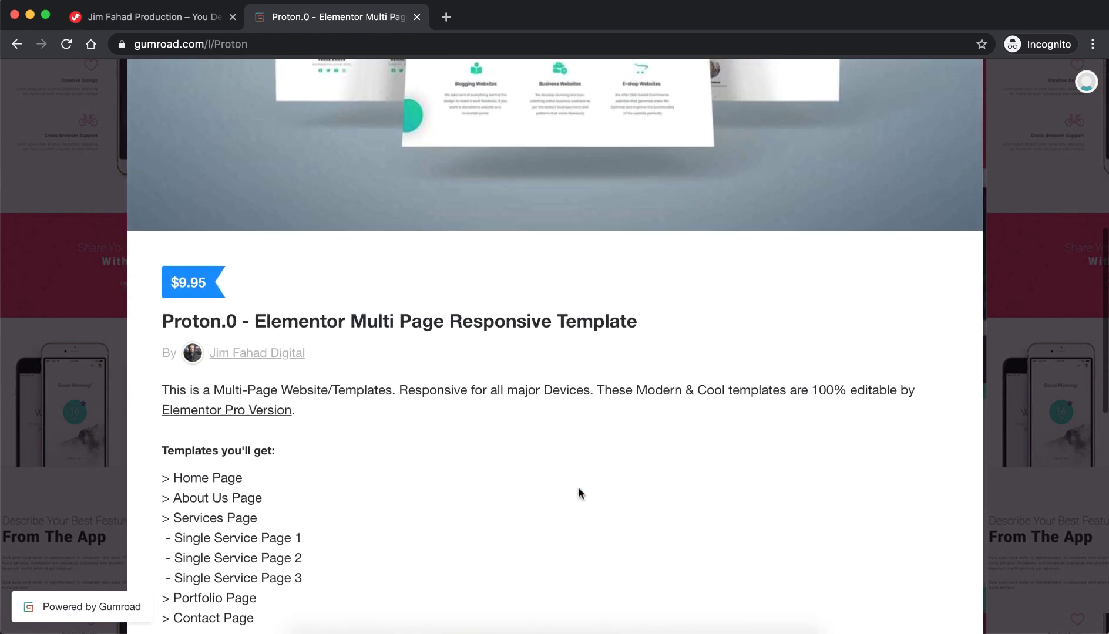
pyautogui.scroll(-10, 579, 491)
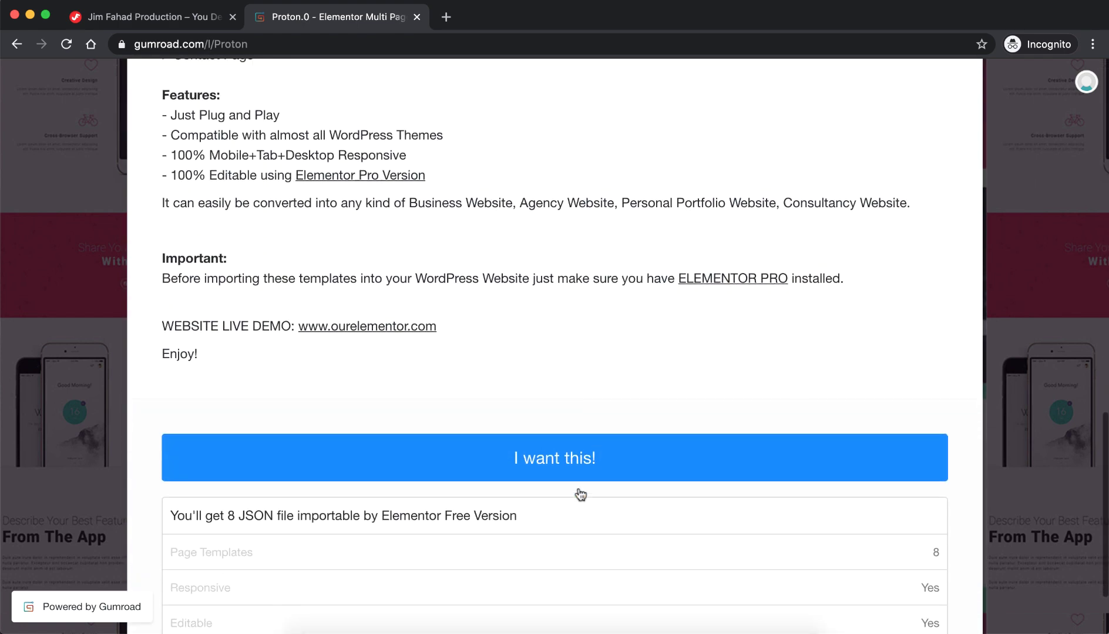
pyautogui.click(580, 437)
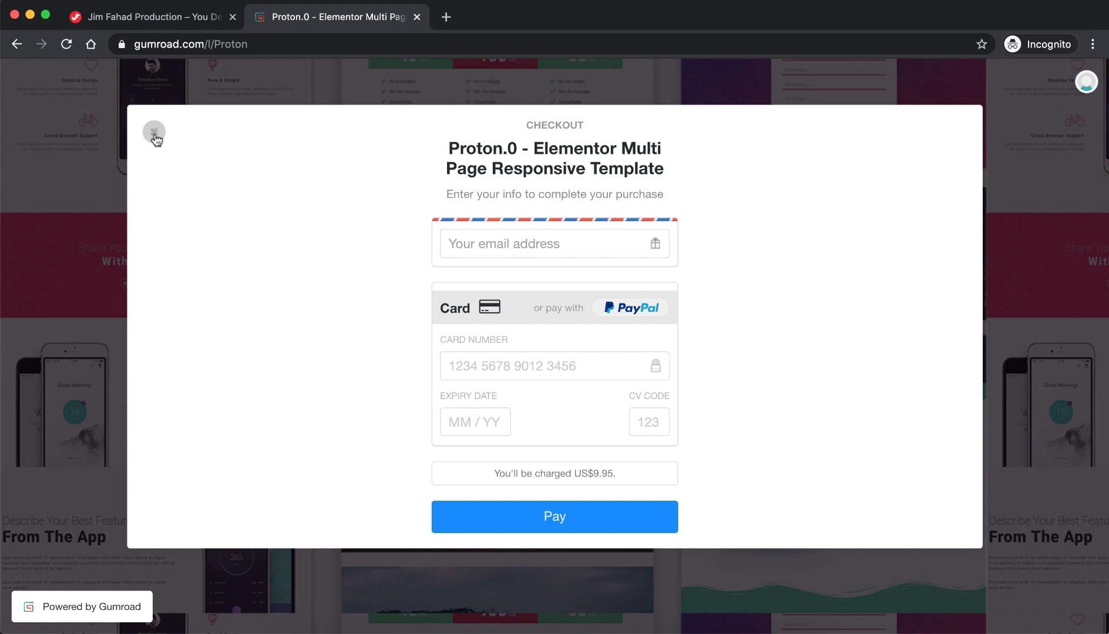
pyautogui.click(154, 137)
# - Scroll the listing again and reposition the Proton Template folder window
pyautogui.scroll(-15, 341, 305)
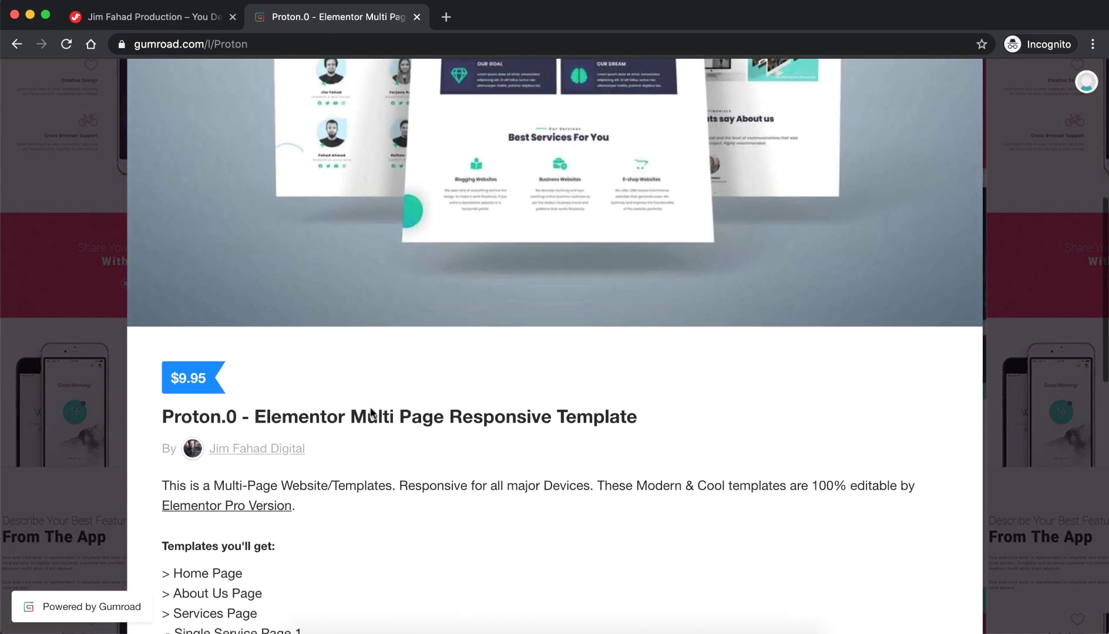
pyautogui.scroll(1, 370, 413)
pyautogui.scroll(-3, 370, 413)
pyautogui.scroll(3, 370, 413)
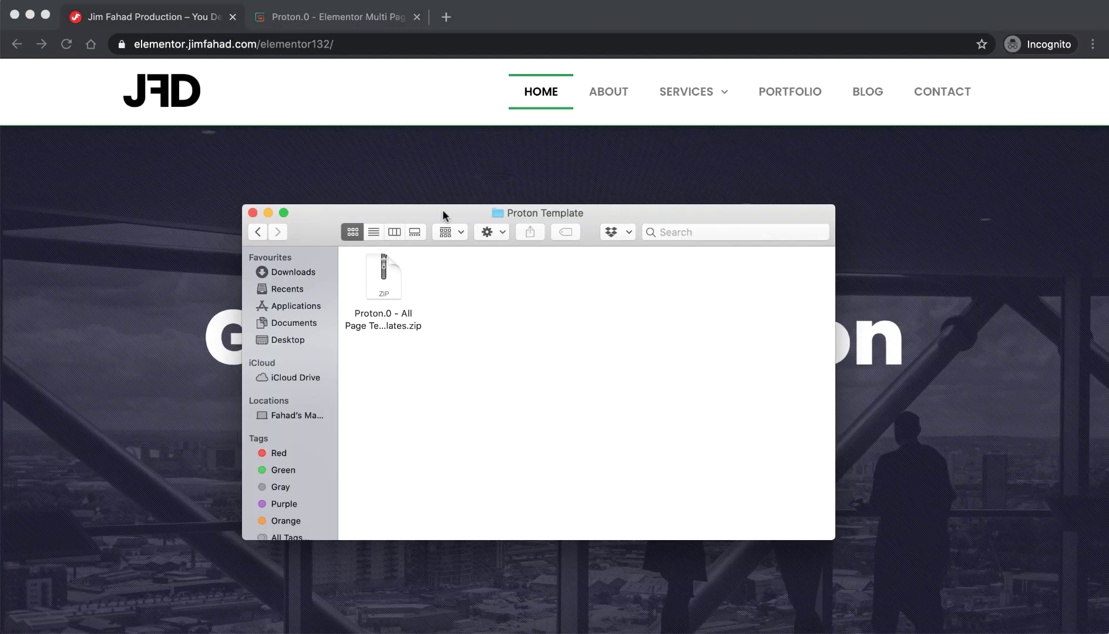
pyautogui.moveTo(443, 211); pyautogui.dragTo(418, 187)
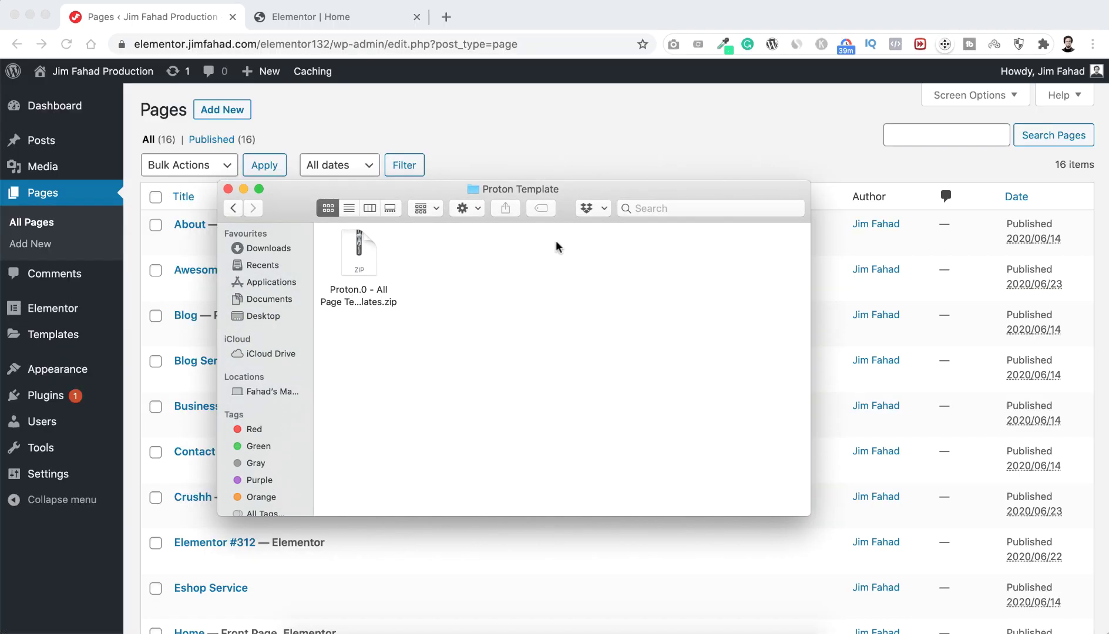
# - Create a Page-type template named Proton through Templates > Add New and open it in Elementor
pyautogui.click(124, 278)
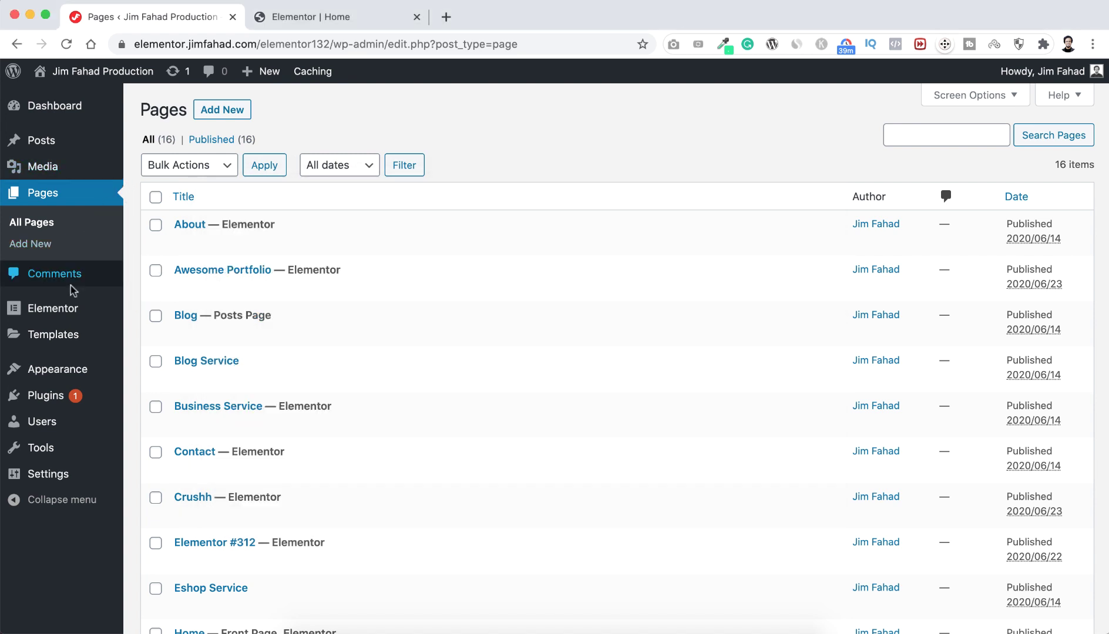
pyautogui.moveTo(70, 309)
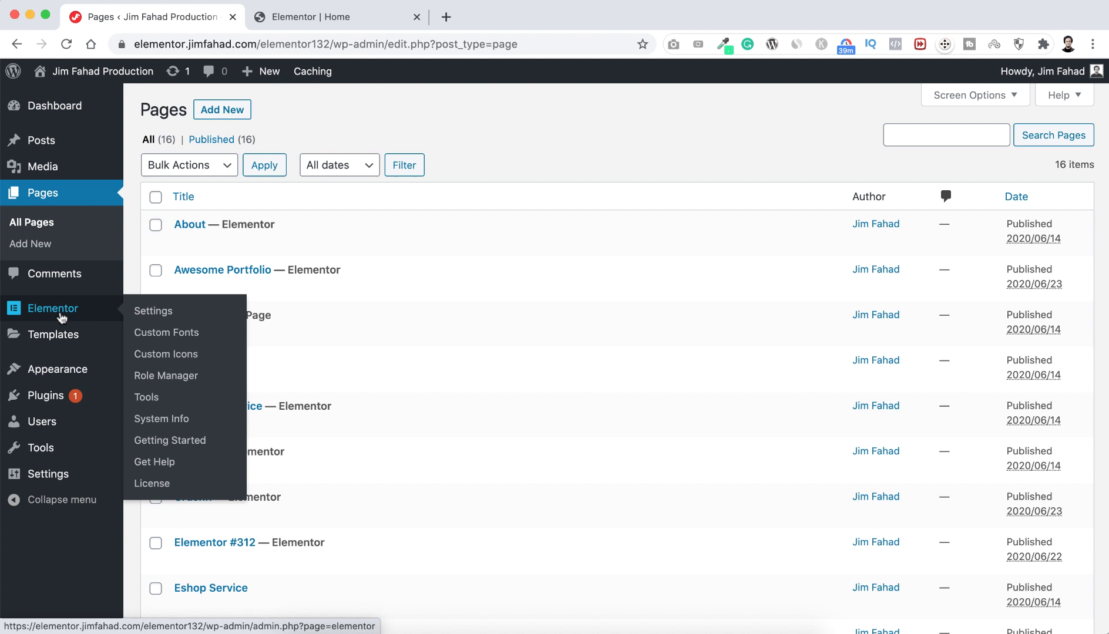
pyautogui.moveTo(60, 343)
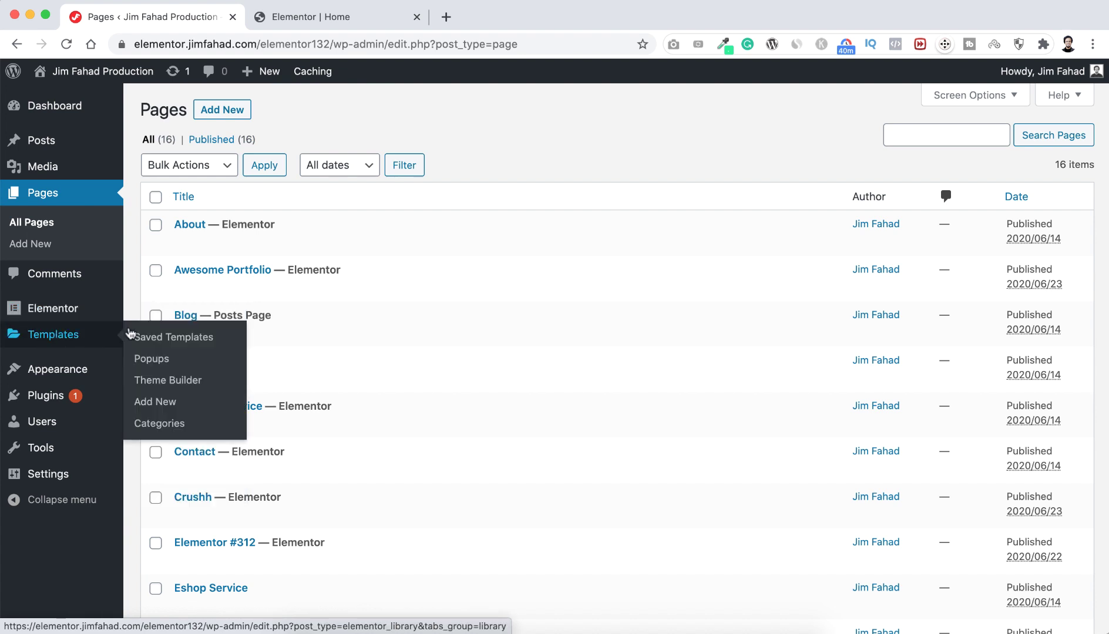
pyautogui.click(166, 404)
pyautogui.click(610, 346)
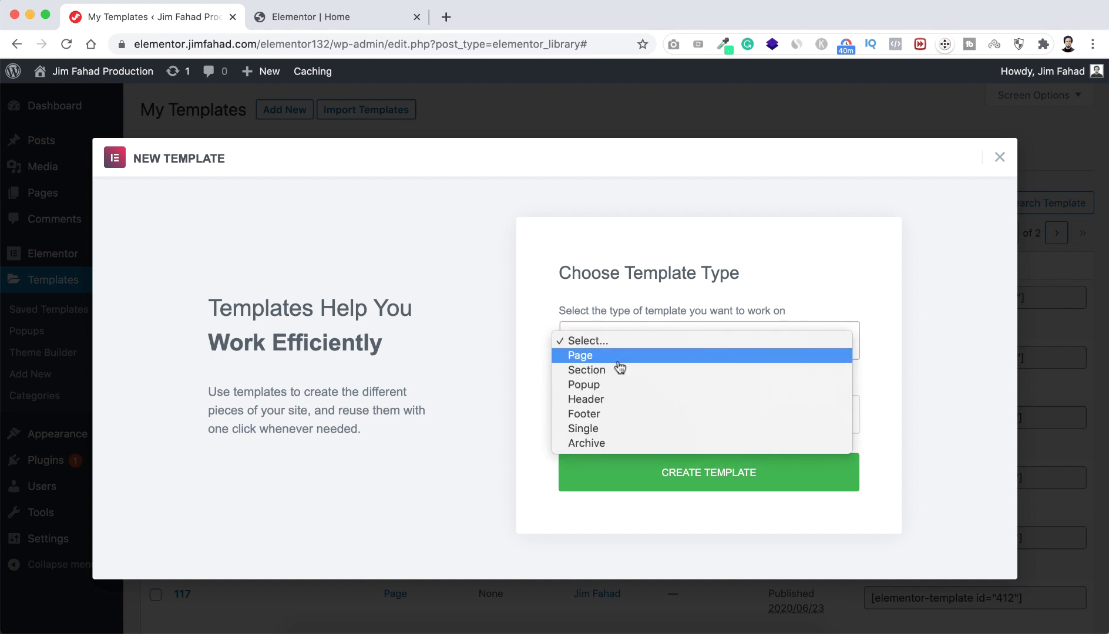
pyautogui.click(621, 357)
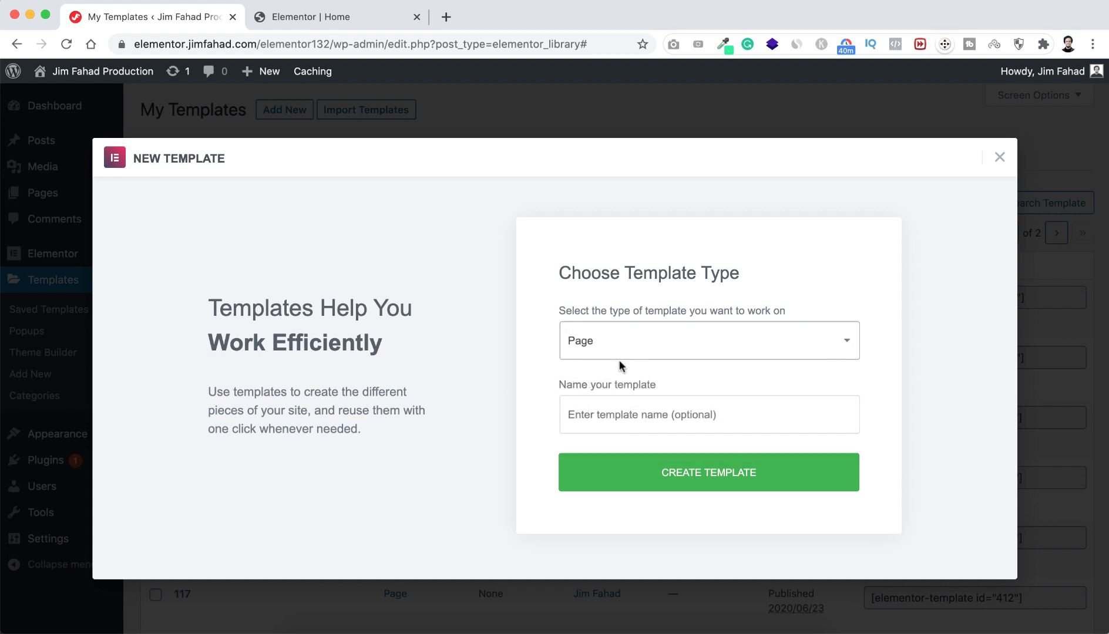
pyautogui.click(607, 414)
pyautogui.write('Proton')
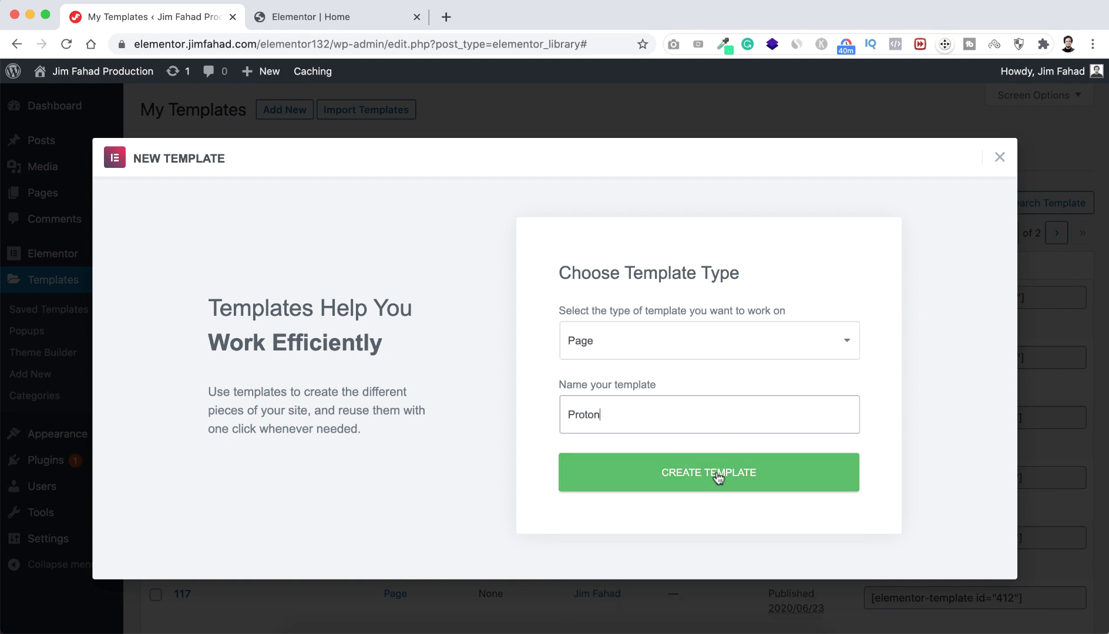
pyautogui.click(718, 475)
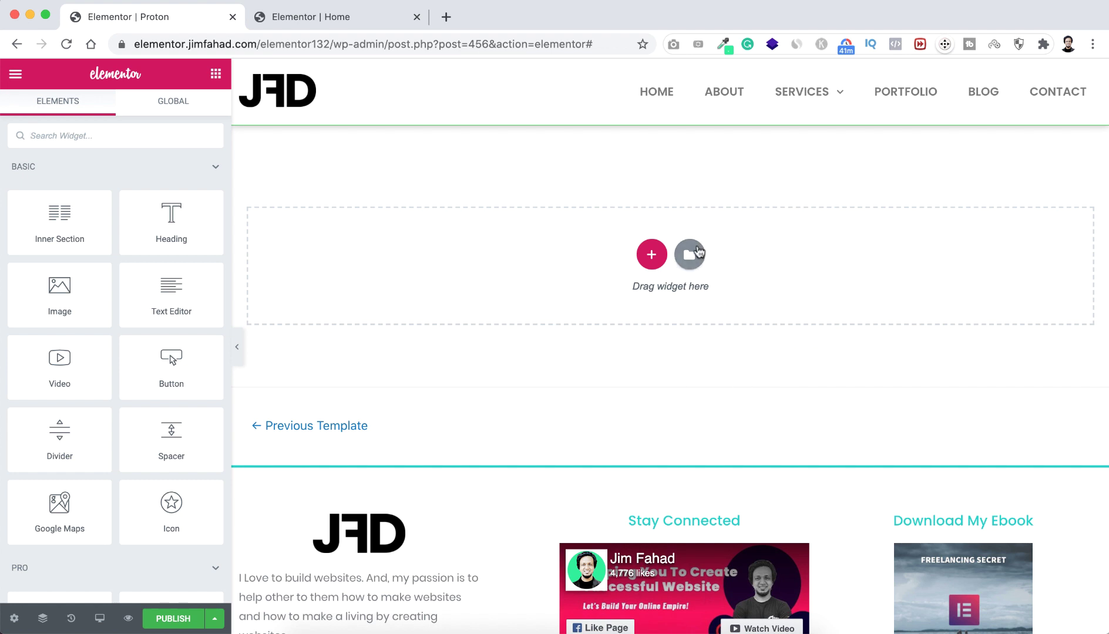
# - Drag Proton.0 - All Page Templates.zip from Finder into the template library's import zone, then close the library
pyautogui.click(698, 251)
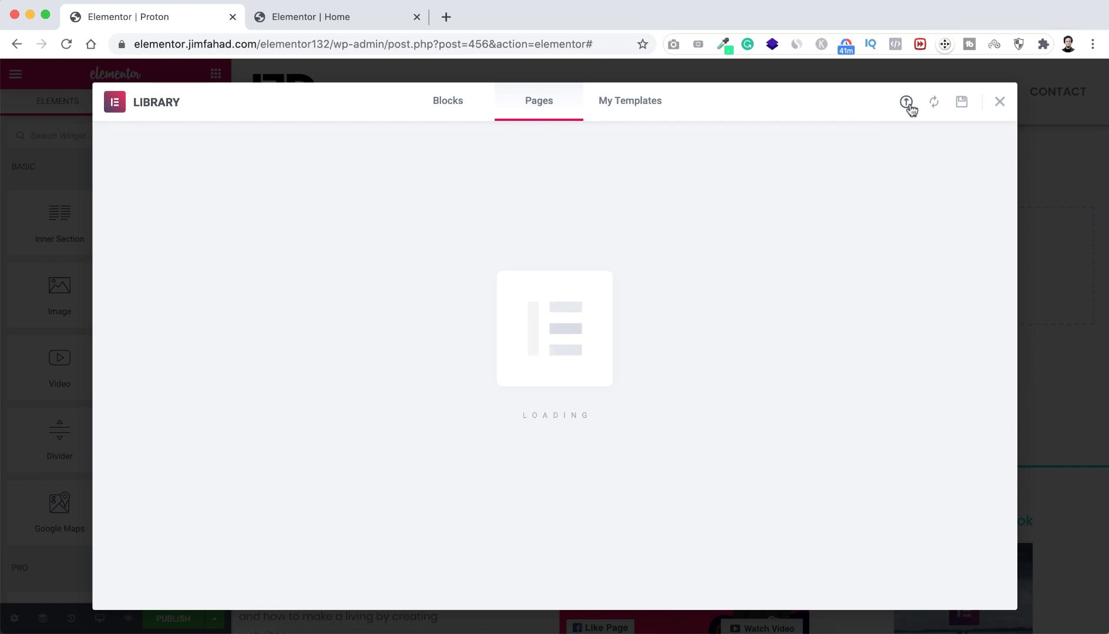
pyautogui.click(907, 106)
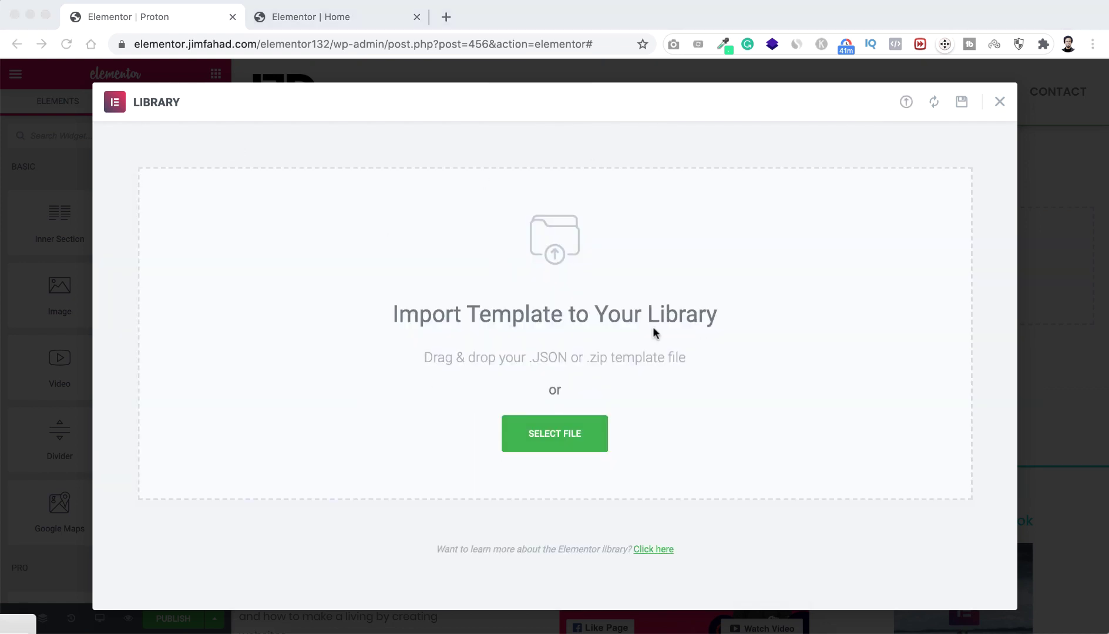
pyautogui.moveTo(16, 621); pyautogui.dragTo(459, 190)
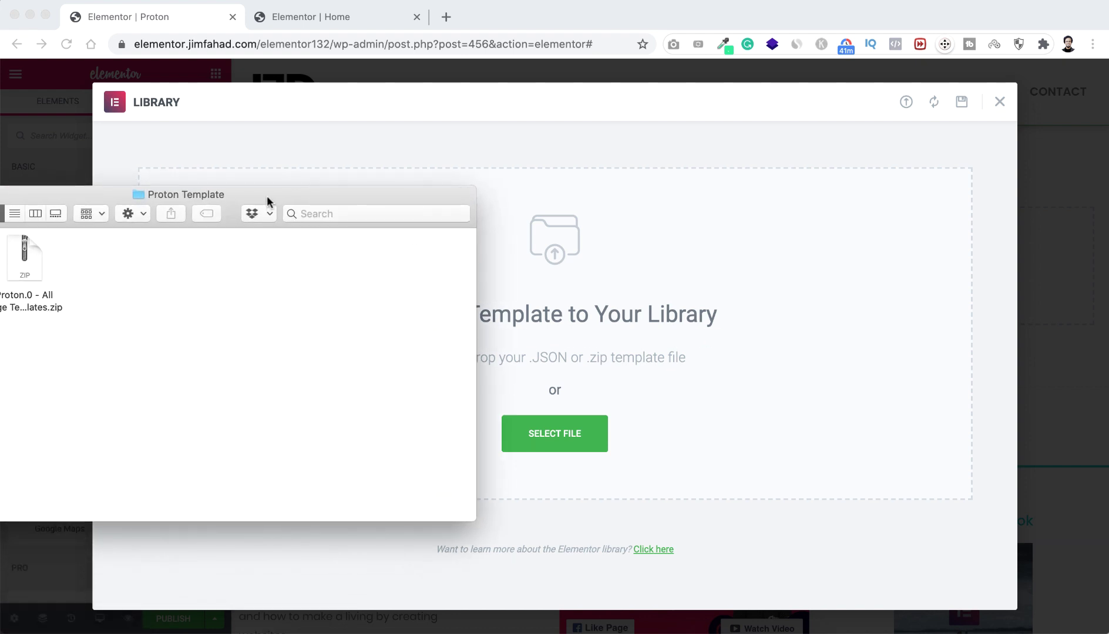
pyautogui.moveTo(267, 196); pyautogui.dragTo(308, 188)
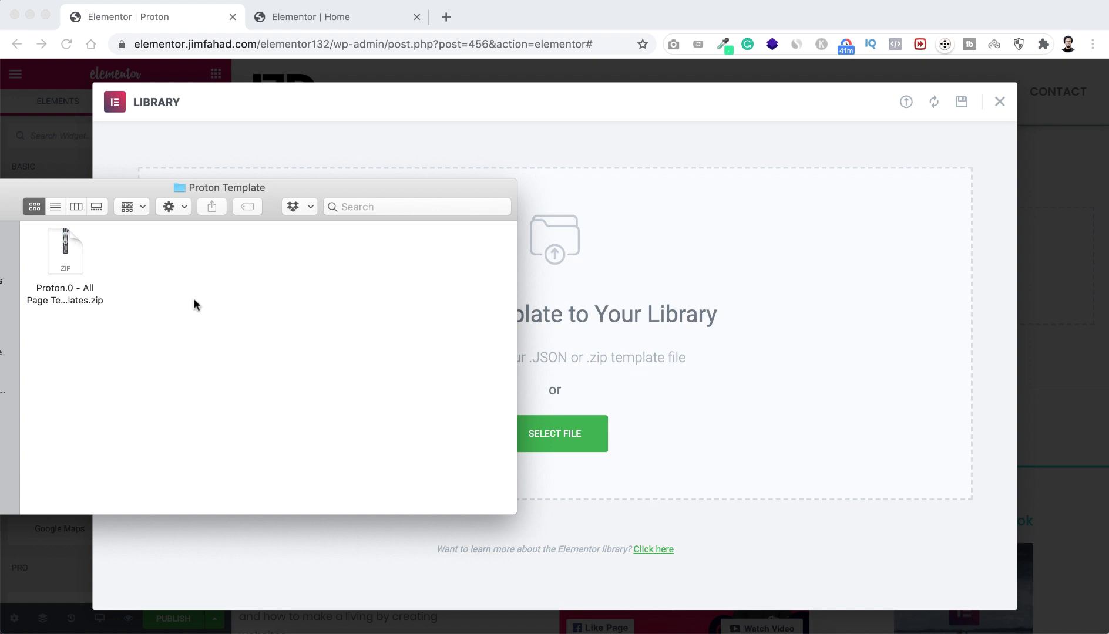
pyautogui.moveTo(67, 262); pyautogui.dragTo(666, 312)
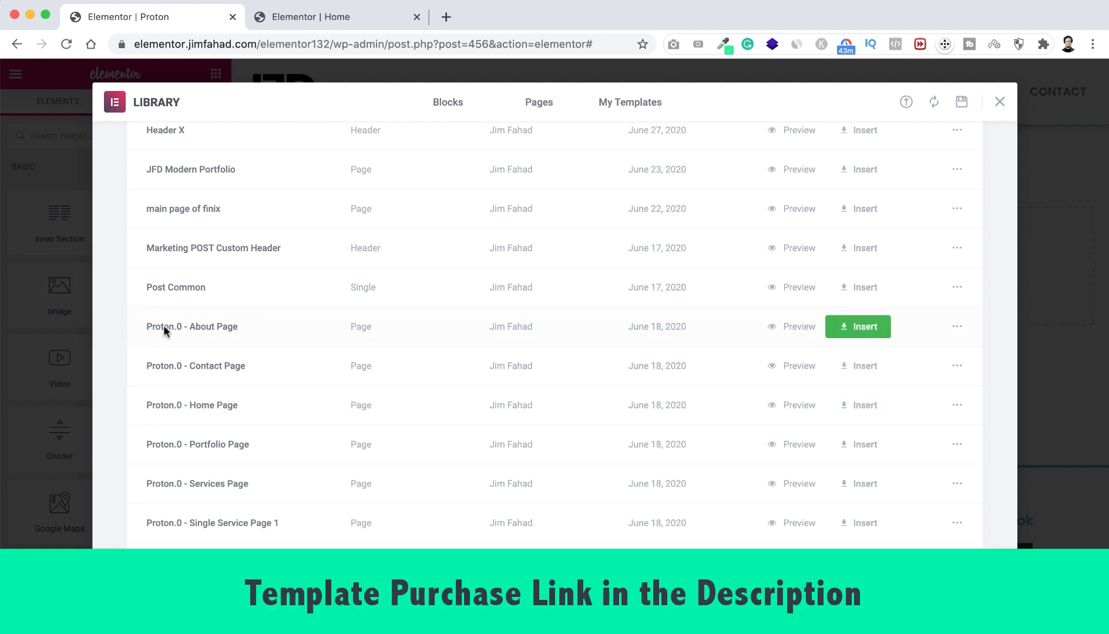
pyautogui.scroll(-1, 276, 327)
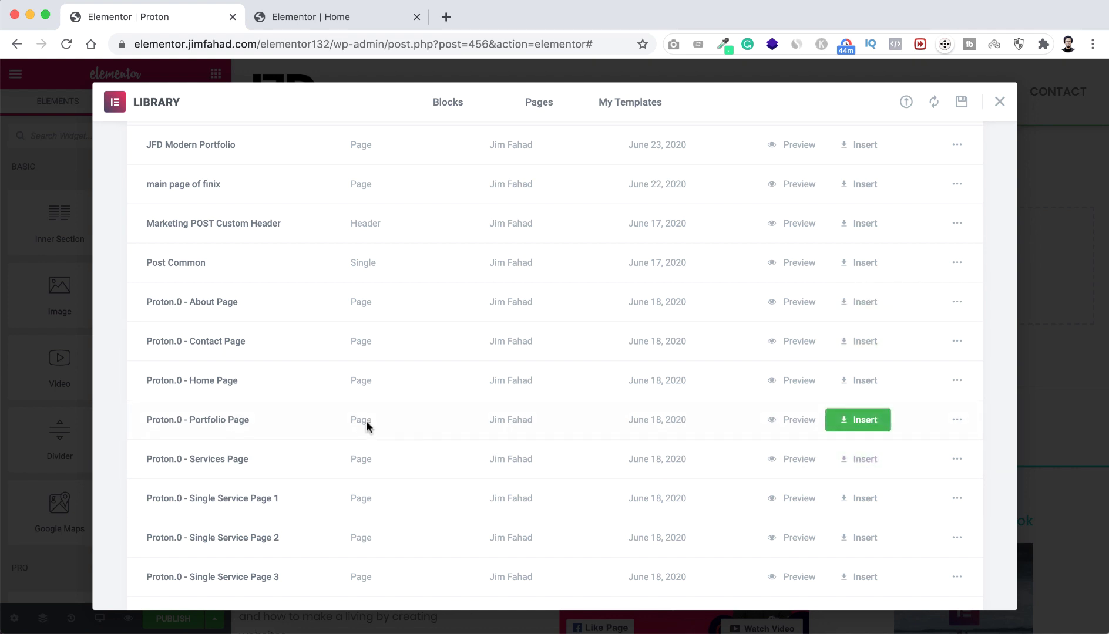
pyautogui.click(1000, 102)
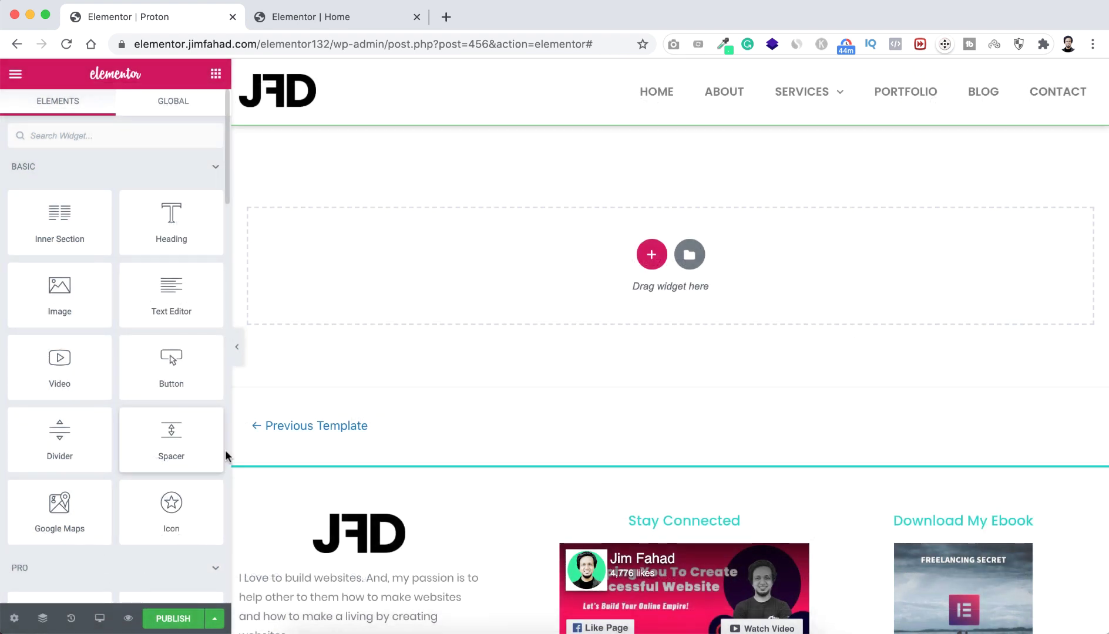
# - Exit the Elementor editor to the dashboard and start a new page under Pages > Add New
pyautogui.click(15, 75)
pyautogui.click(109, 512)
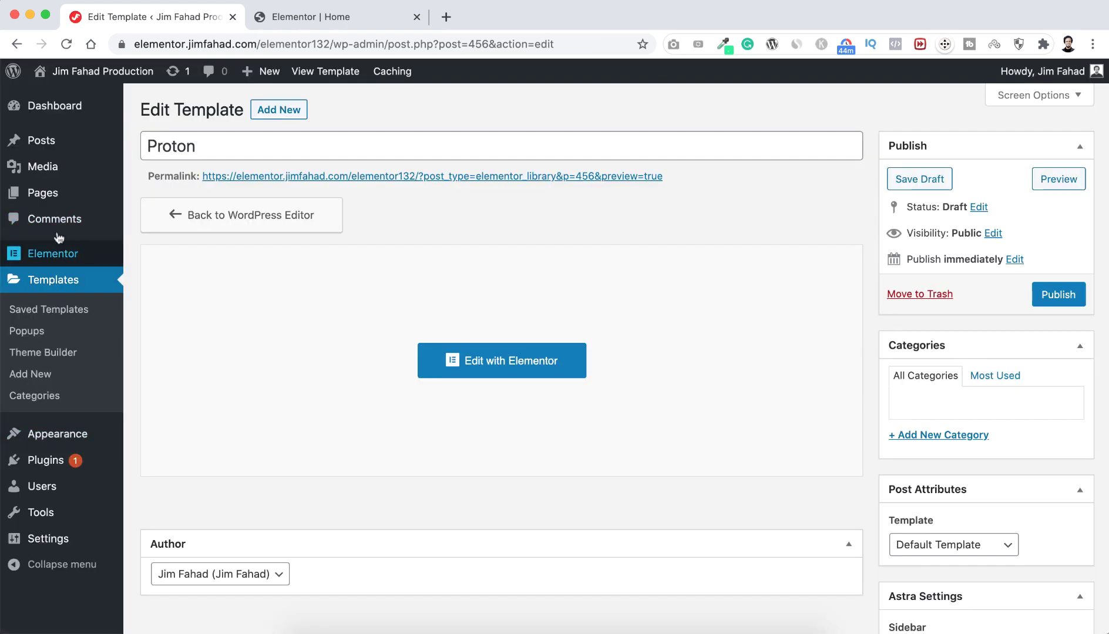
pyautogui.moveTo(29, 200)
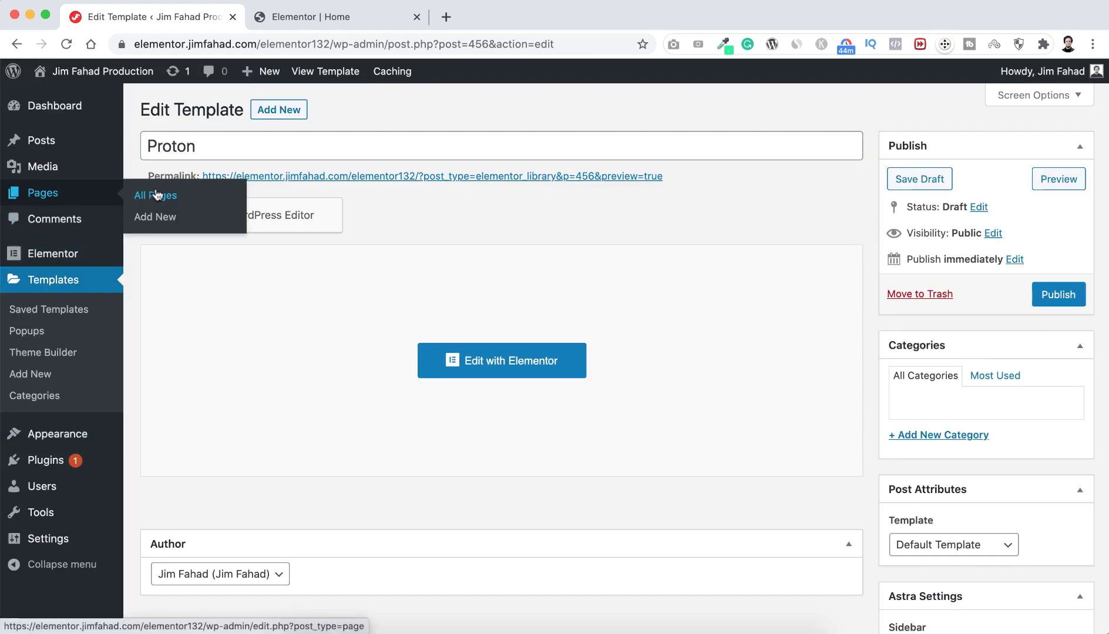
pyautogui.click(155, 217)
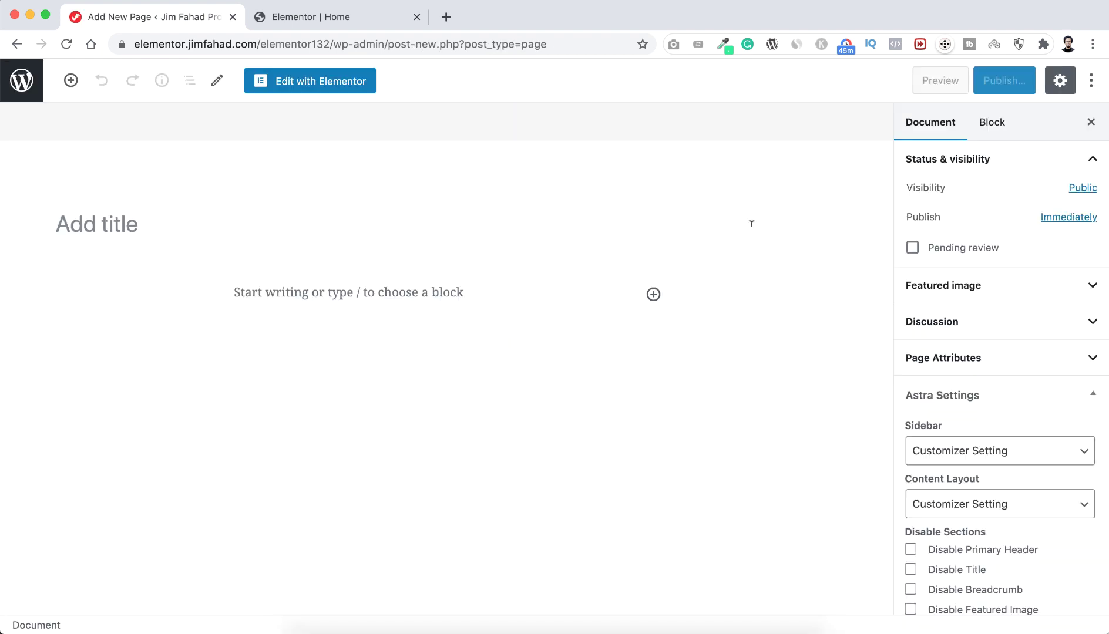
# - Title the page 'Awesome Home' and publish it
pyautogui.click(139, 222)
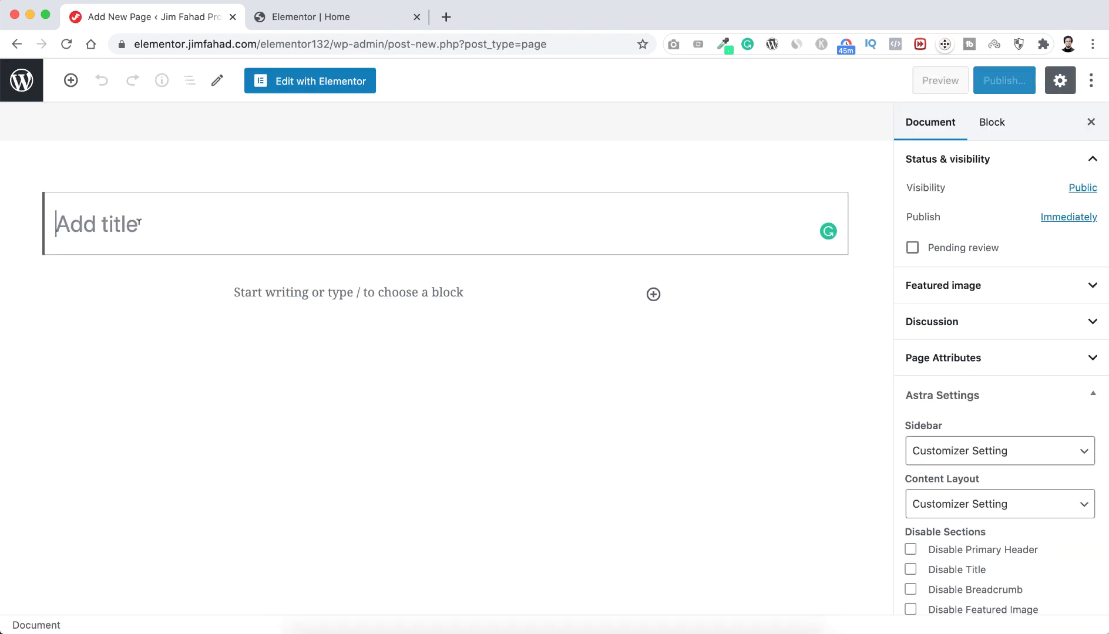
pyautogui.write('Aweso')
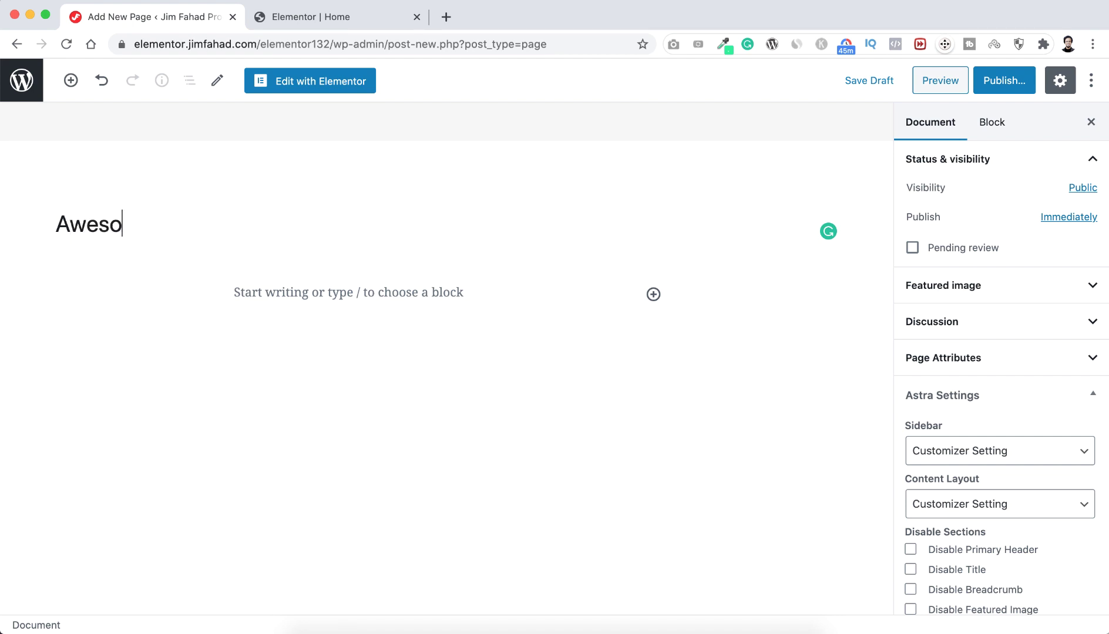
pyautogui.write('me Home')
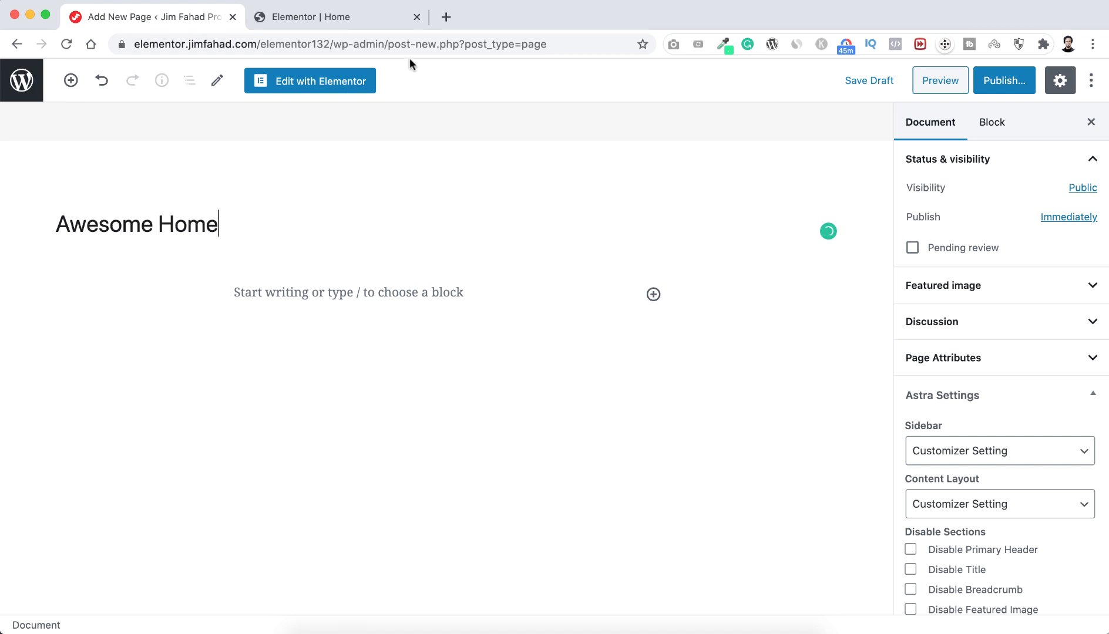
pyautogui.click(1008, 87)
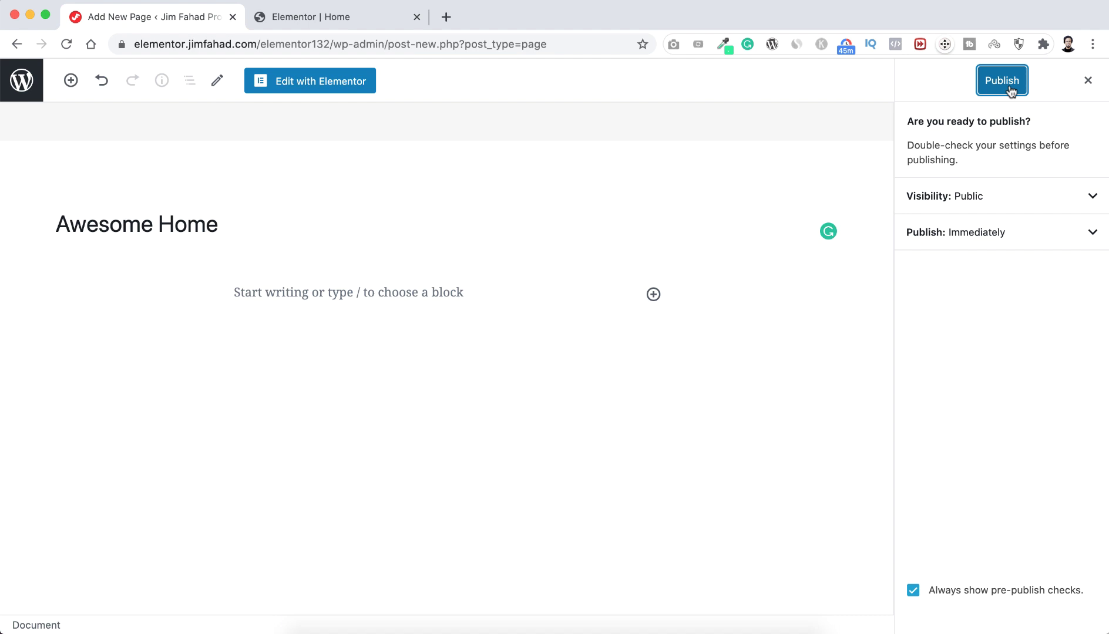
pyautogui.click(1002, 83)
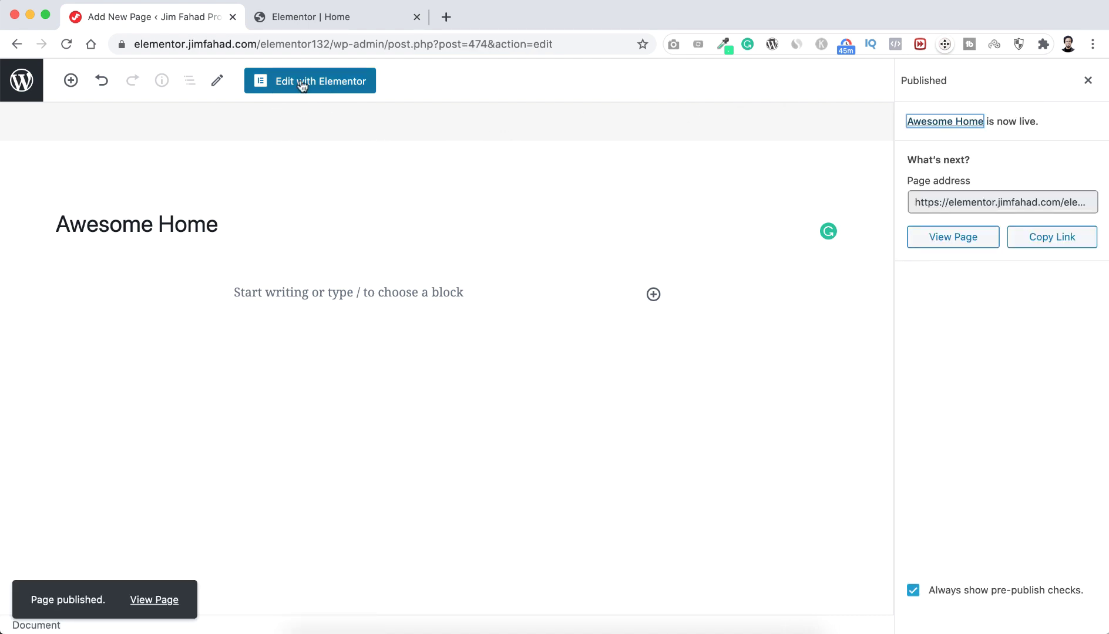
# - Open Awesome Home in Elementor and list the saved Proton.0 templates in My Templates
pyautogui.click(324, 87)
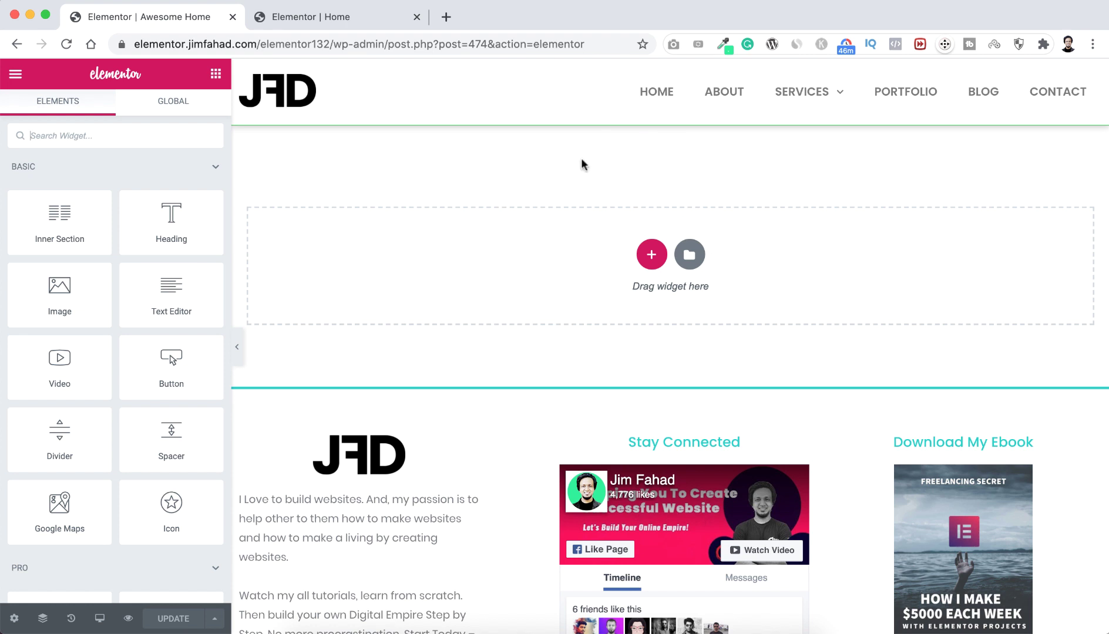
pyautogui.click(694, 255)
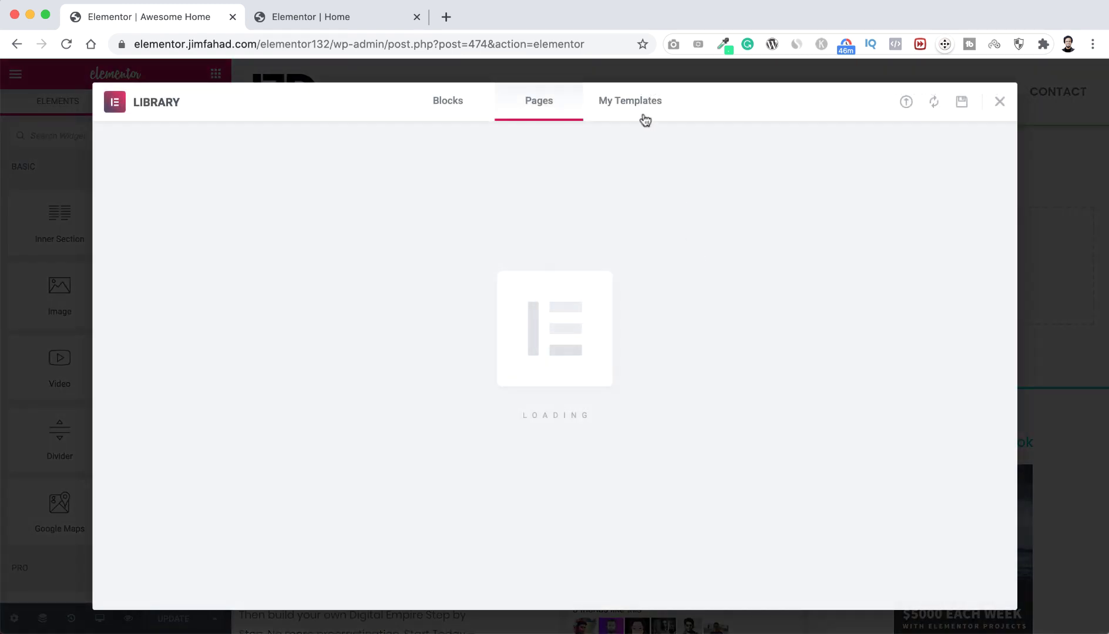
pyautogui.click(638, 106)
pyautogui.scroll(-10, 577, 366)
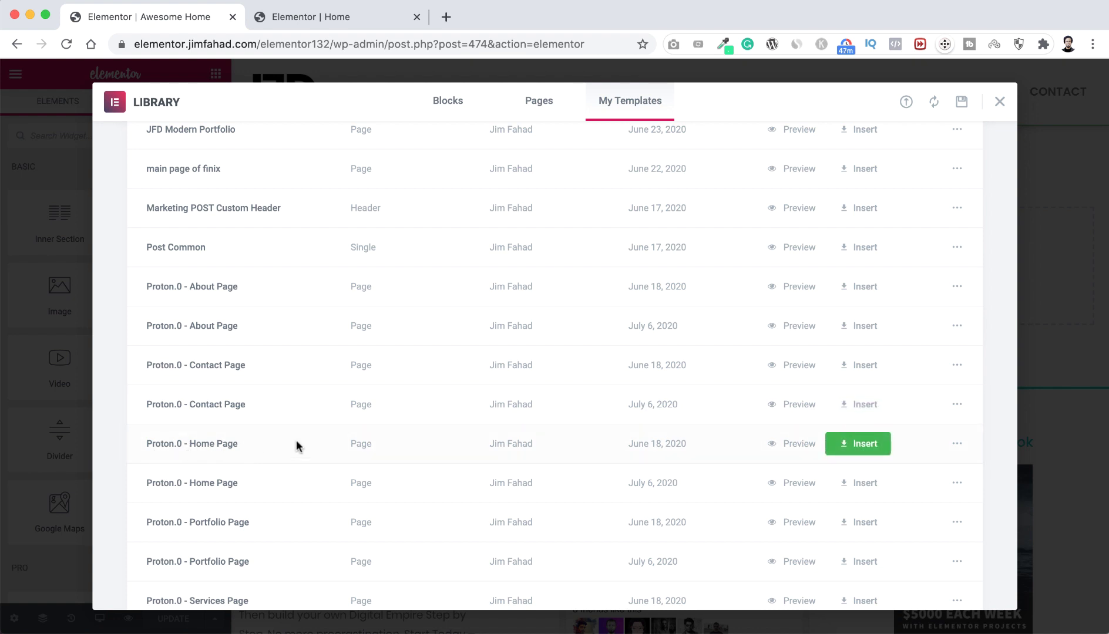
# - Insert the Proton.0 - Home Page template and scroll through its sections
pyautogui.click(863, 444)
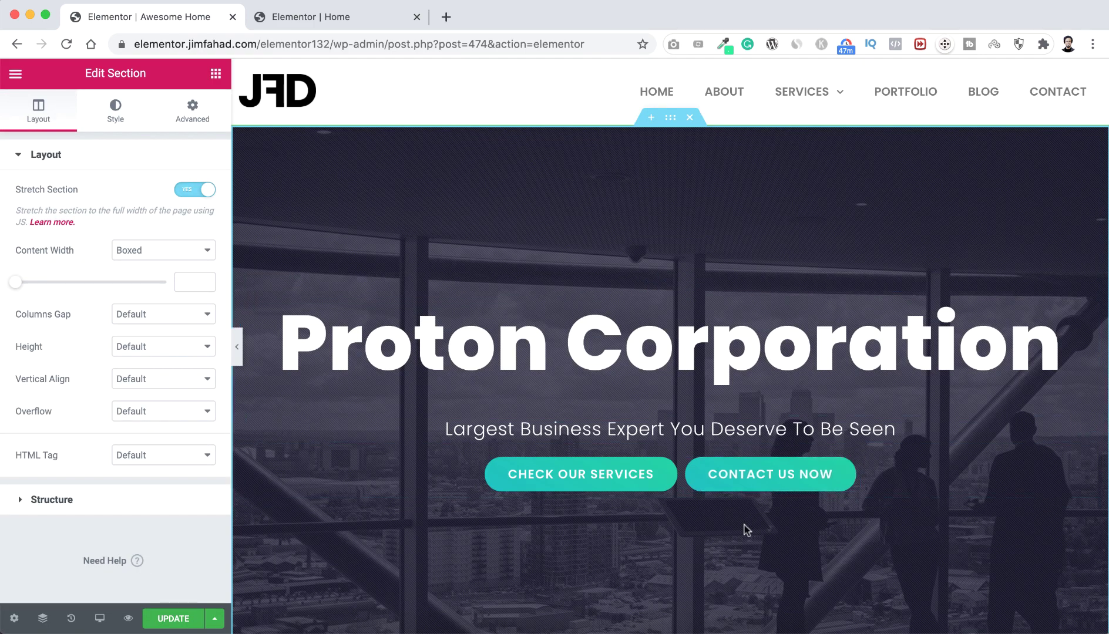
pyautogui.scroll(-10, 747, 530)
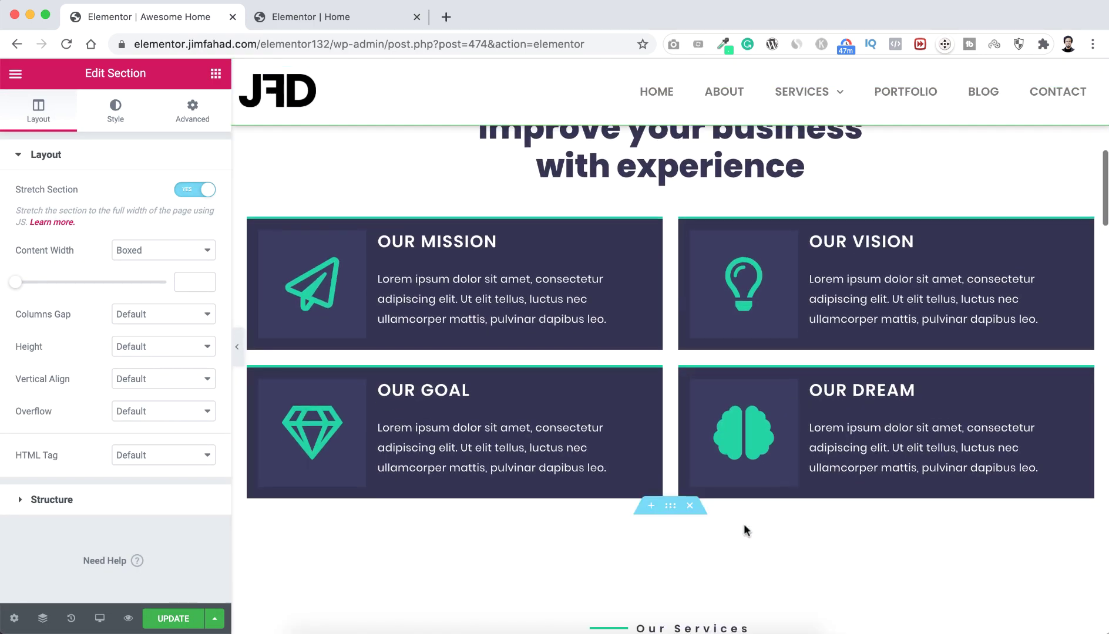
pyautogui.scroll(-12, 744, 529)
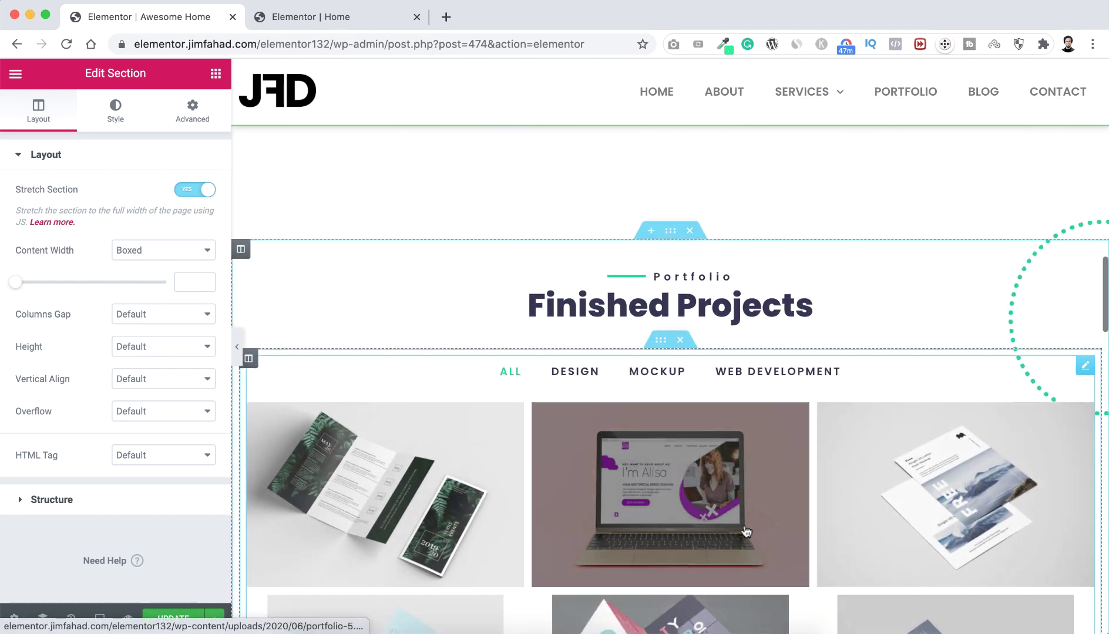
pyautogui.scroll(-5, 746, 532)
pyautogui.scroll(2, 743, 410)
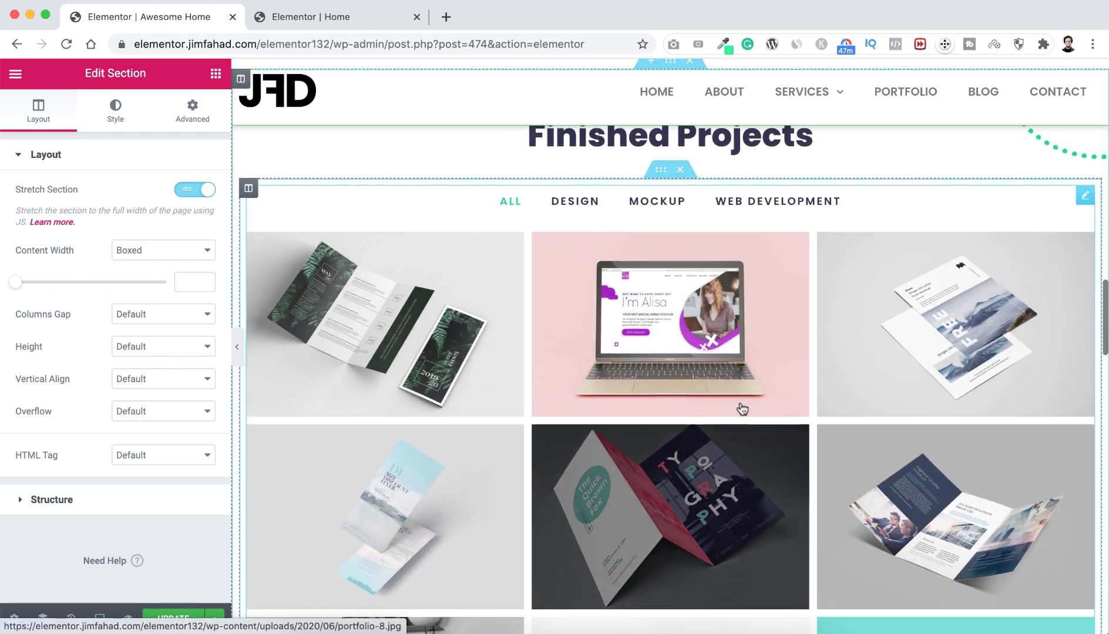
pyautogui.scroll(15, 742, 410)
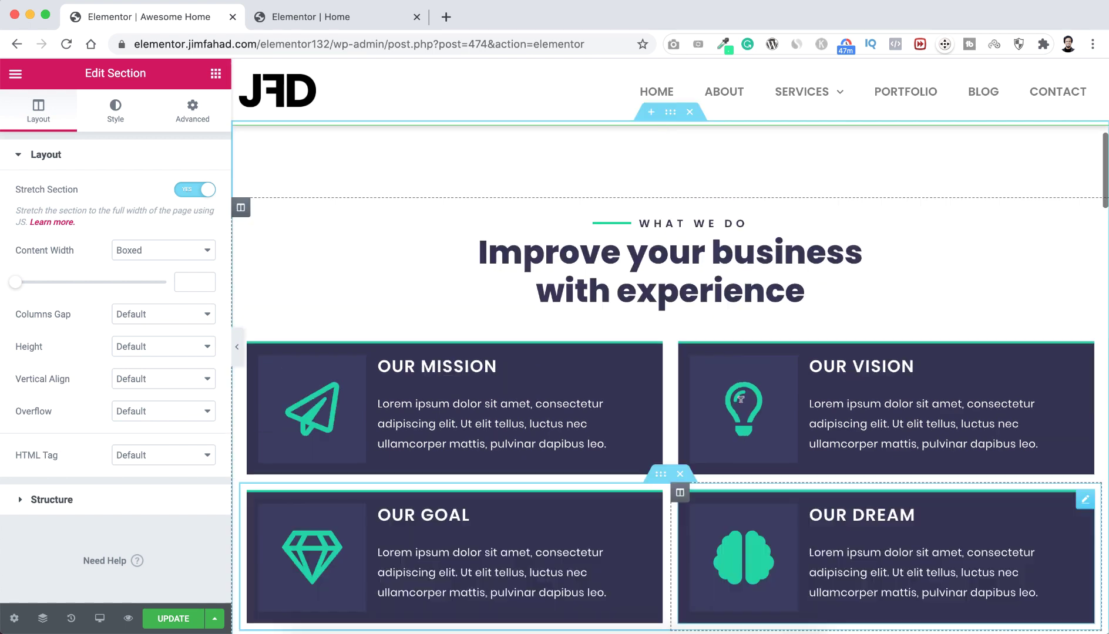
pyautogui.scroll(8, 740, 400)
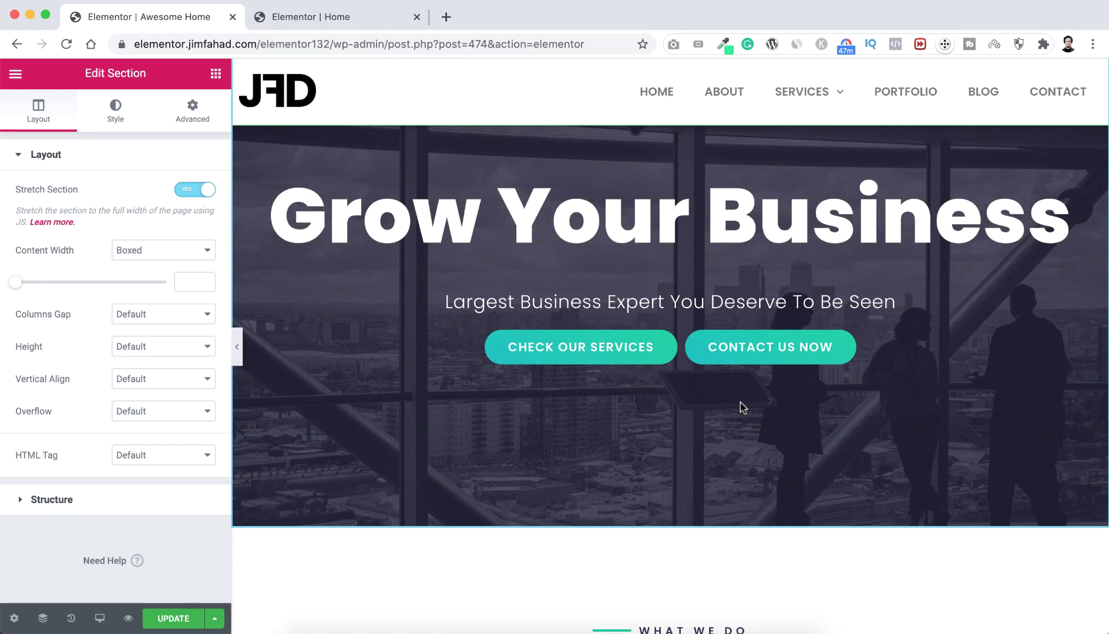
pyautogui.scroll(-5, 740, 402)
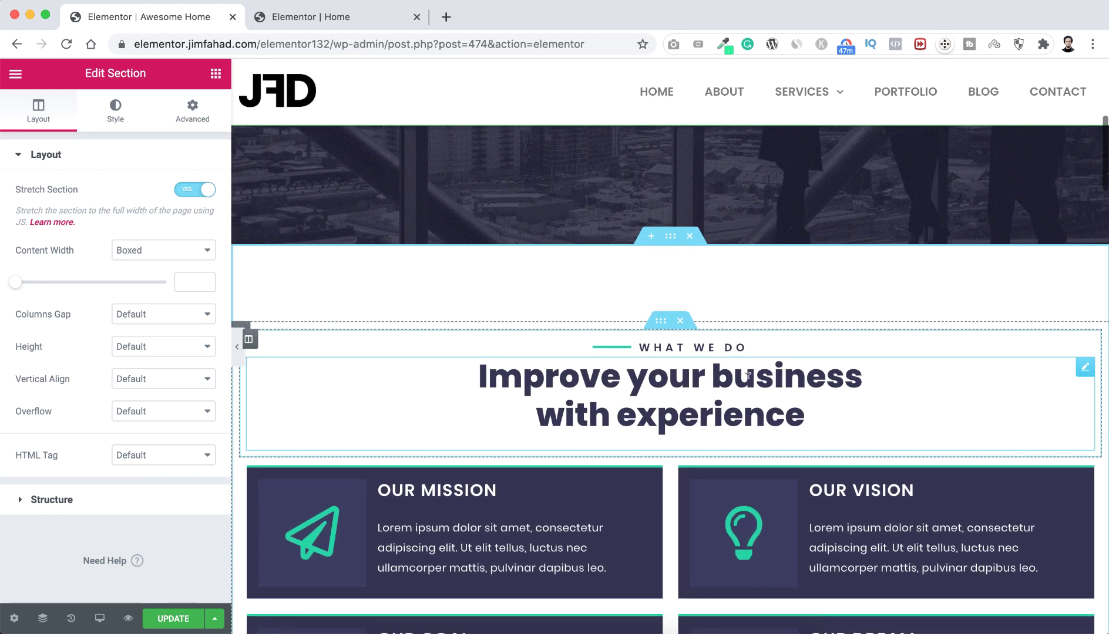
# - Edit the What We Do heading and select its 'Improve your business' line
pyautogui.click(629, 381)
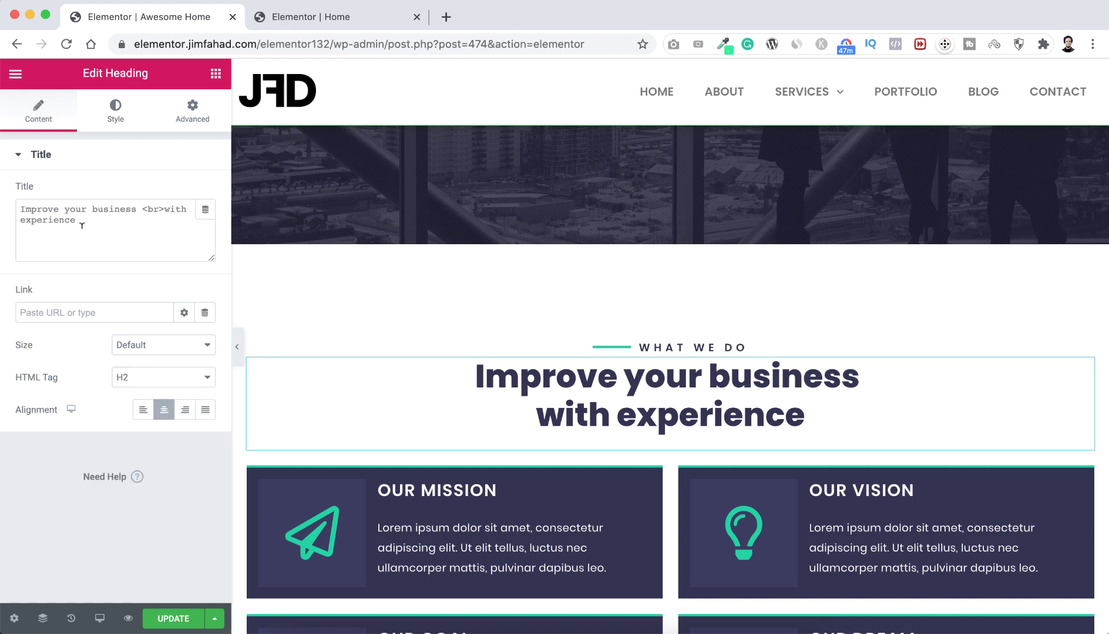
pyautogui.moveTo(81, 220); pyautogui.dragTo(22, 208)
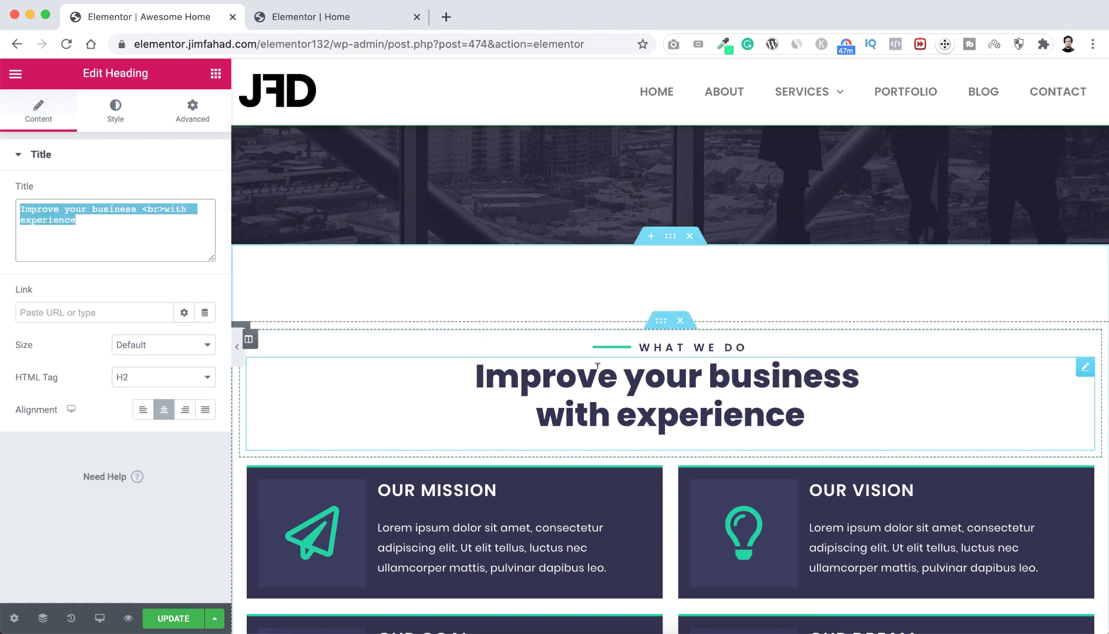
pyautogui.click(582, 379)
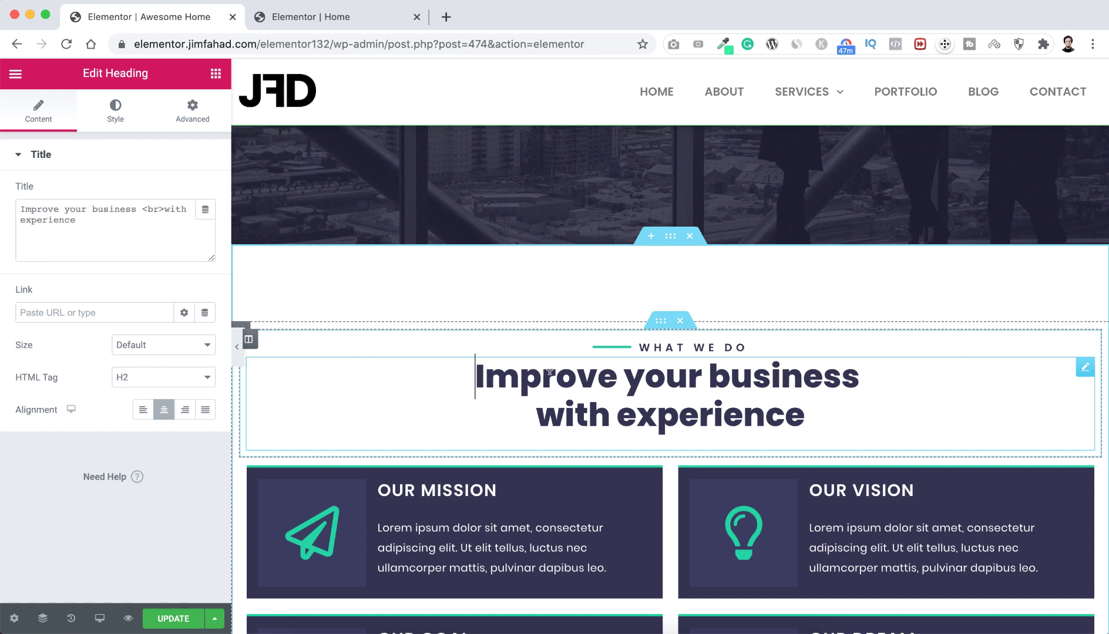
pyautogui.tripleClick(583, 377)
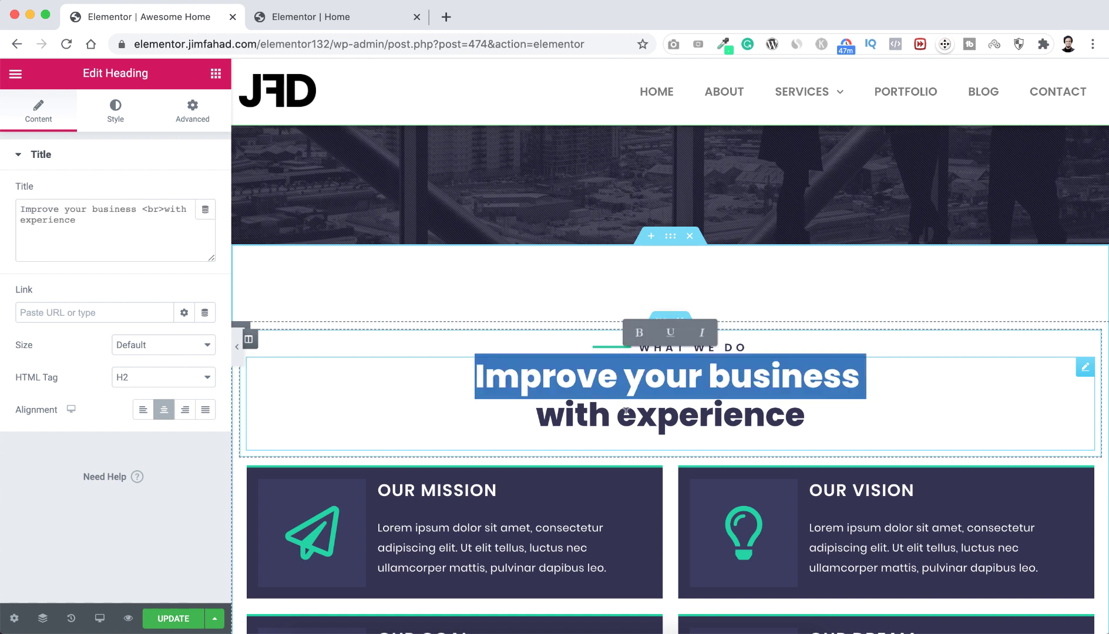
# - Open the Our Mission box's settings and scroll down to the service flip boxes
pyautogui.click(617, 521)
pyautogui.scroll(-3, 617, 523)
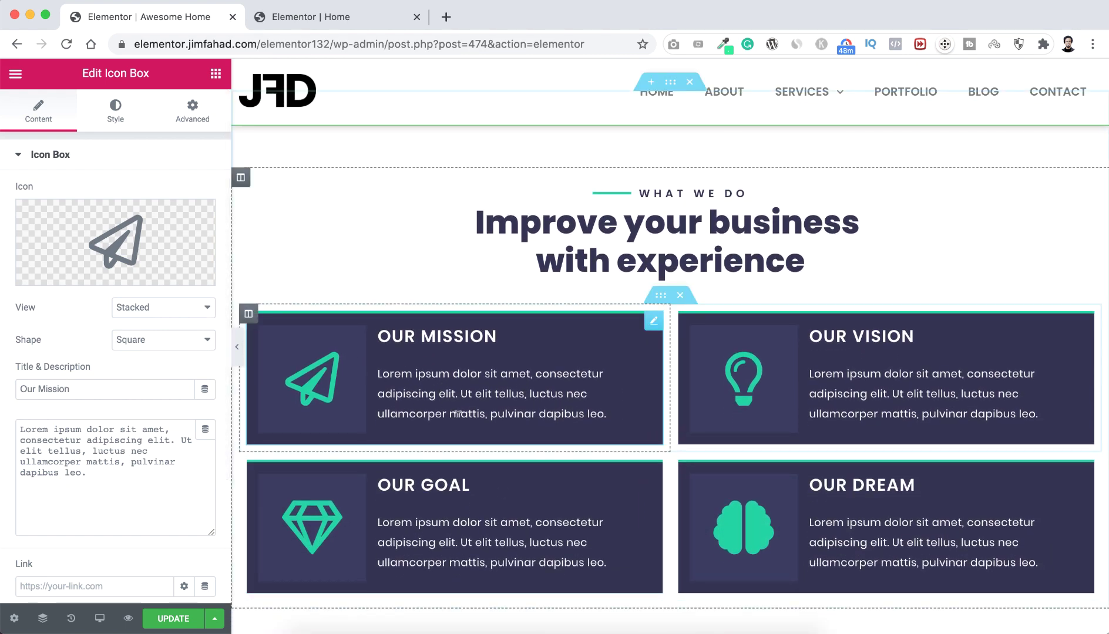
pyautogui.scroll(-3, 458, 415)
pyautogui.scroll(-4, 456, 416)
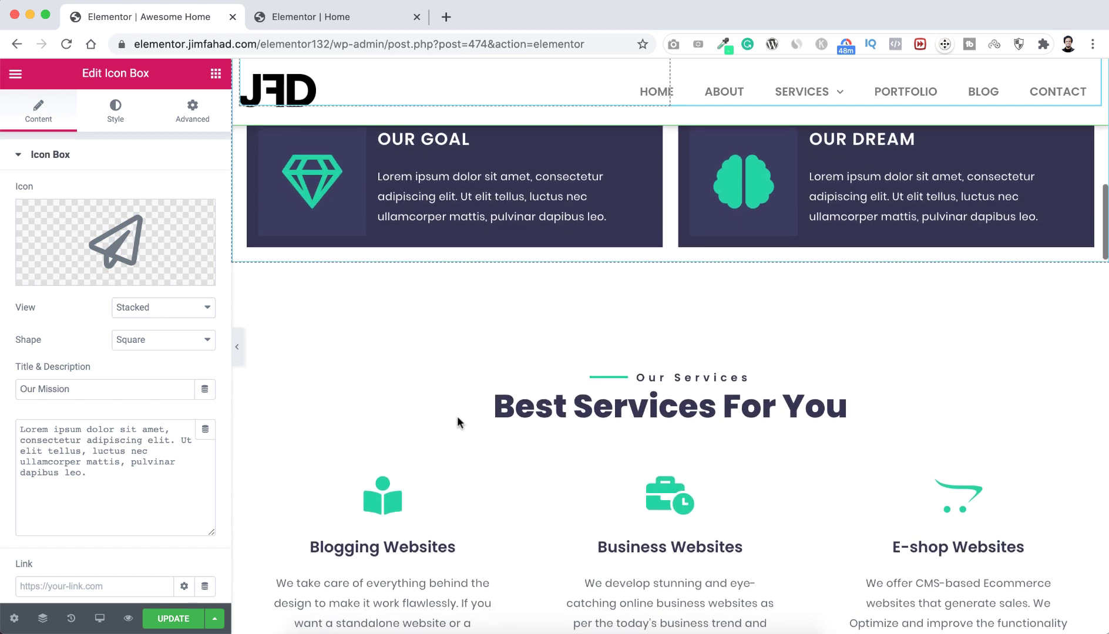
pyautogui.scroll(-1, 583, 375)
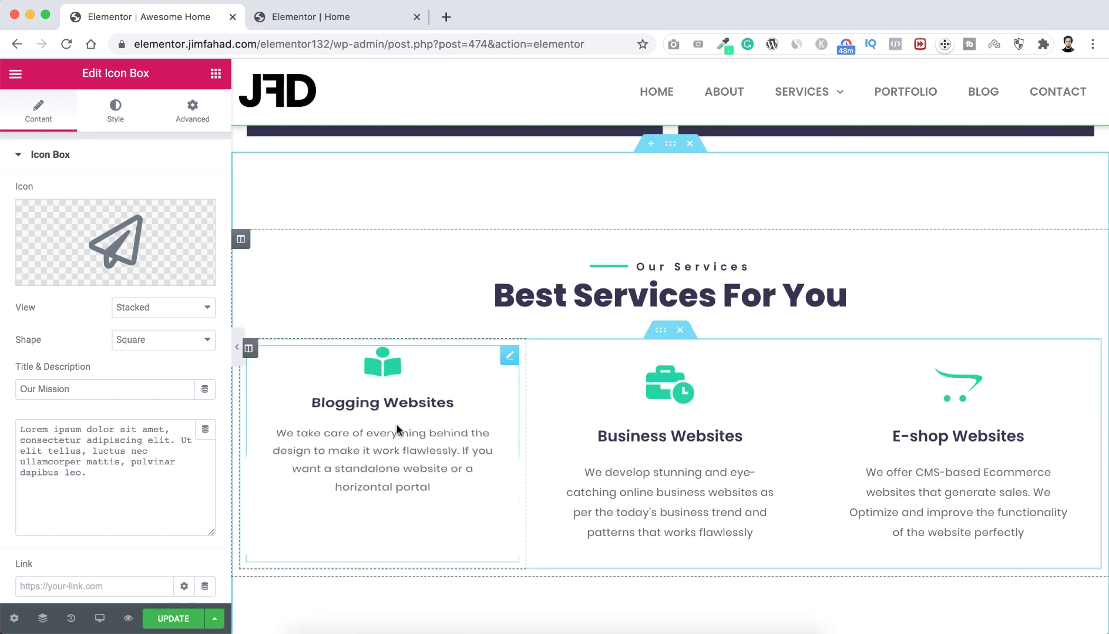
pyautogui.moveTo(413, 433)
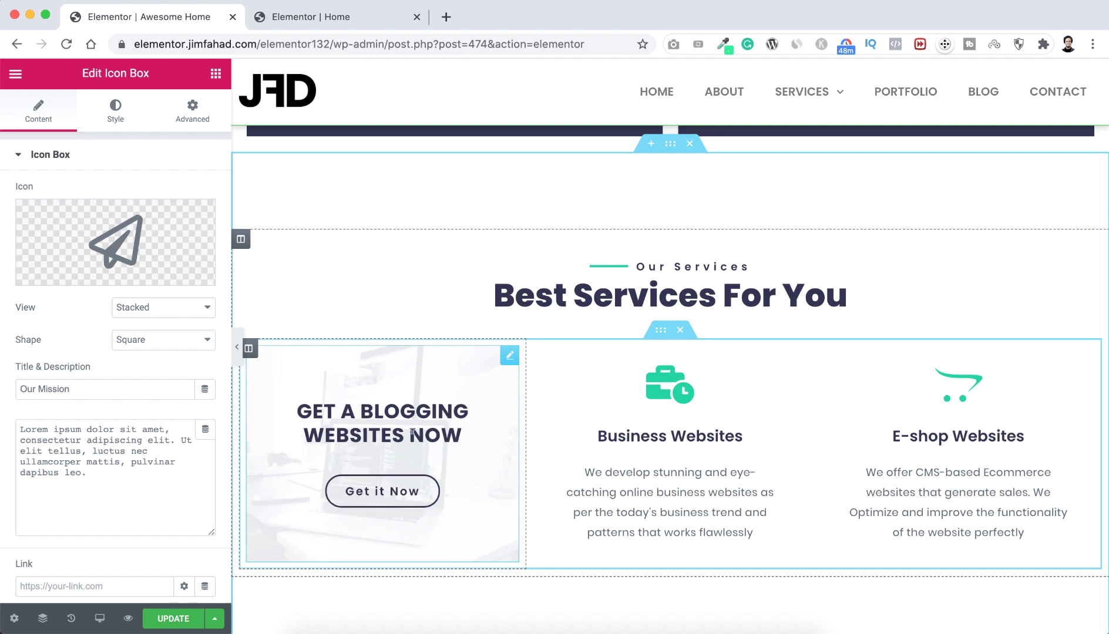
# - Expand the Blogging Websites flip box's Back settings and select its 'Get A Blogging Websites Now' title
pyautogui.click(509, 356)
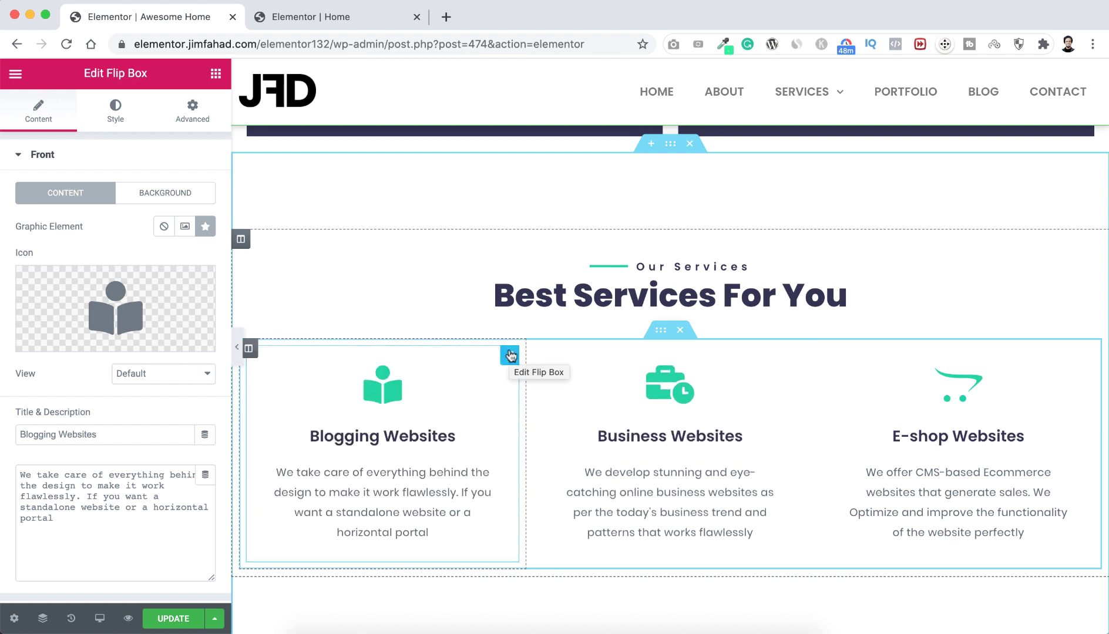
pyautogui.moveTo(119, 316)
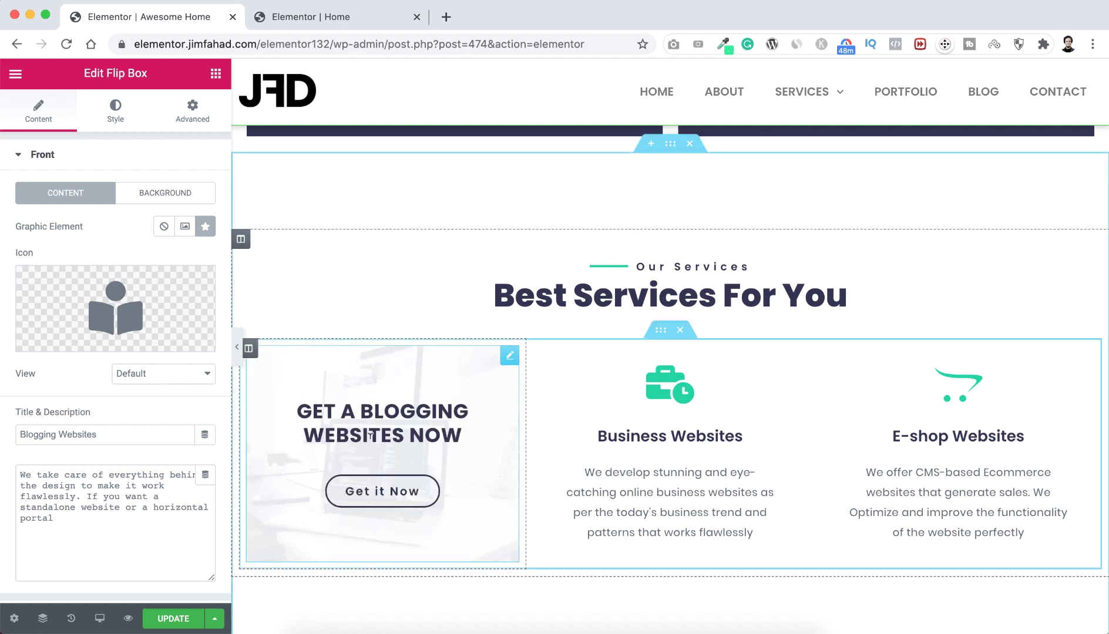
pyautogui.click(162, 195)
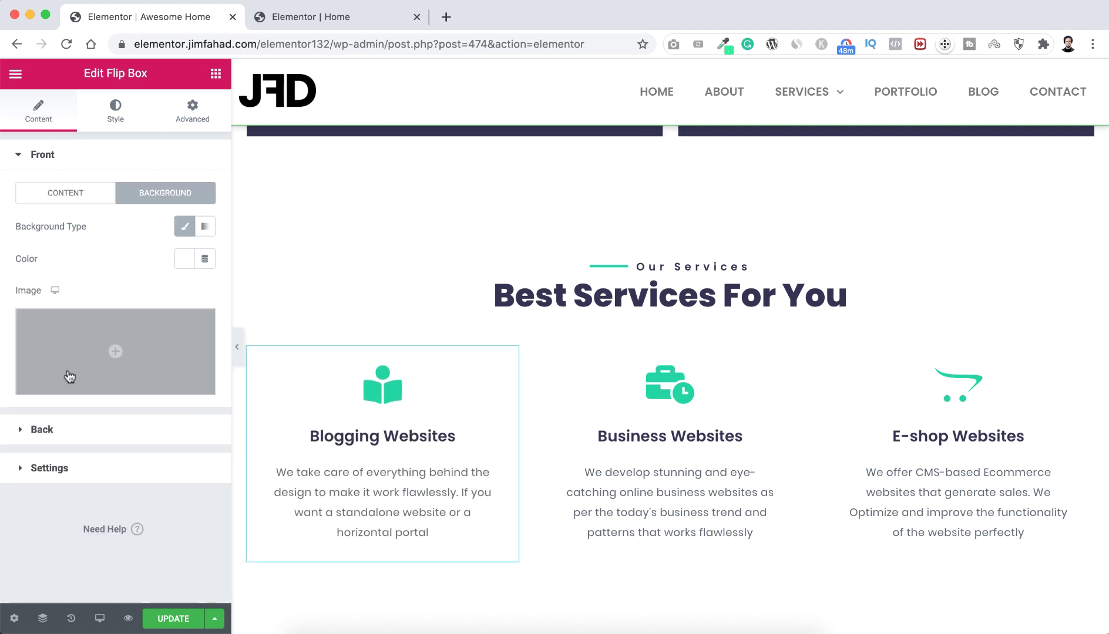
pyautogui.click(76, 432)
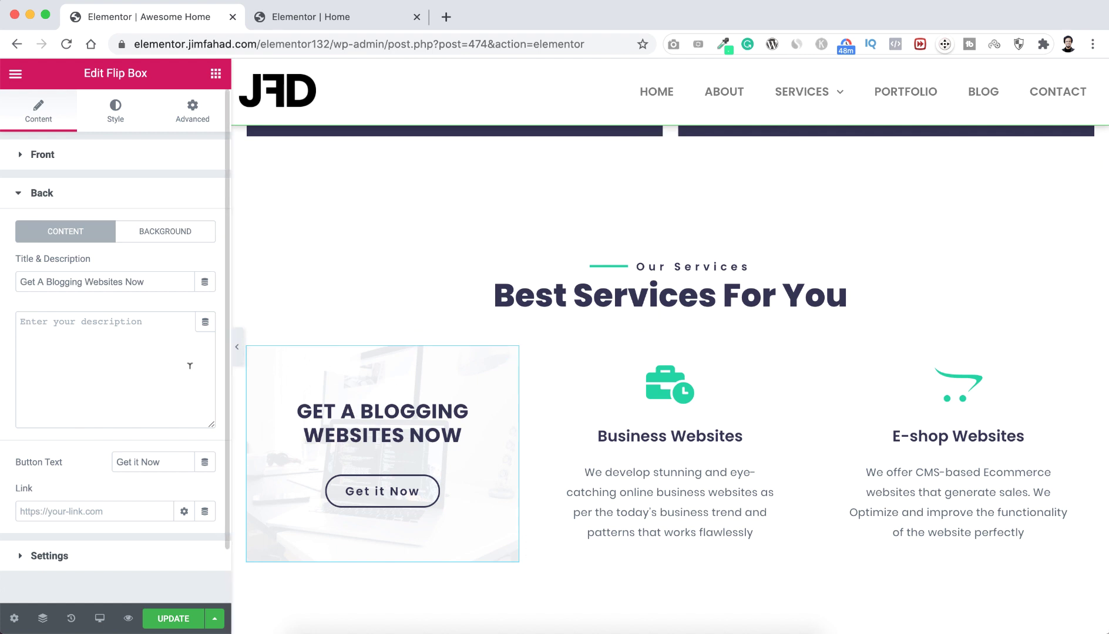
pyautogui.moveTo(159, 281); pyautogui.dragTo(20, 274)
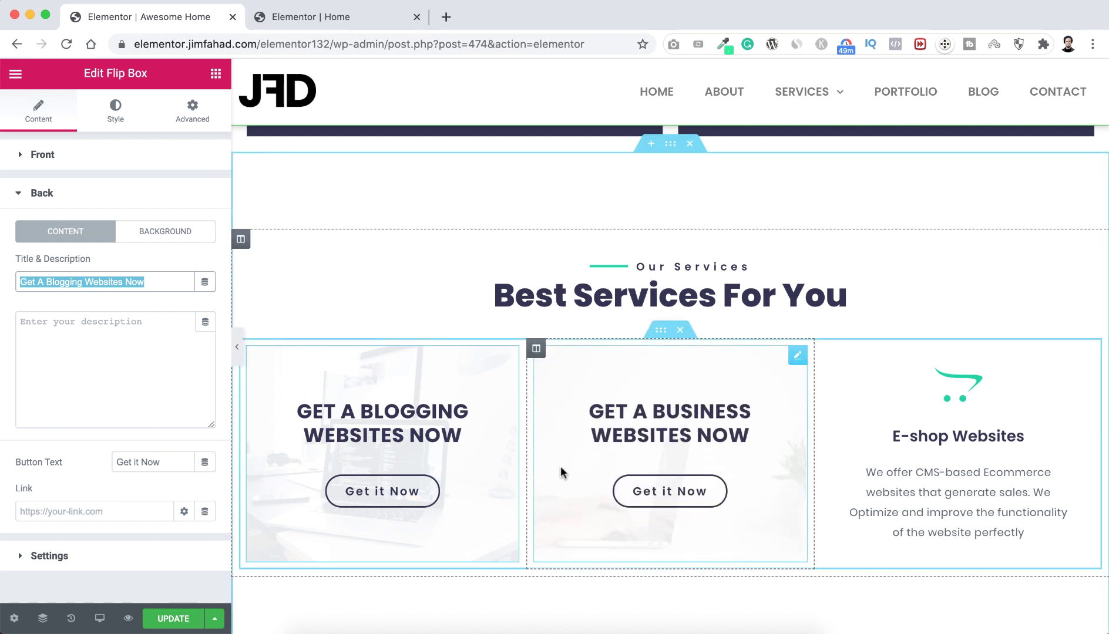
# - Scroll the canvas down to the Recent Post articles and back up toward the hero
pyautogui.scroll(-6, 561, 468)
pyautogui.scroll(-10, 562, 474)
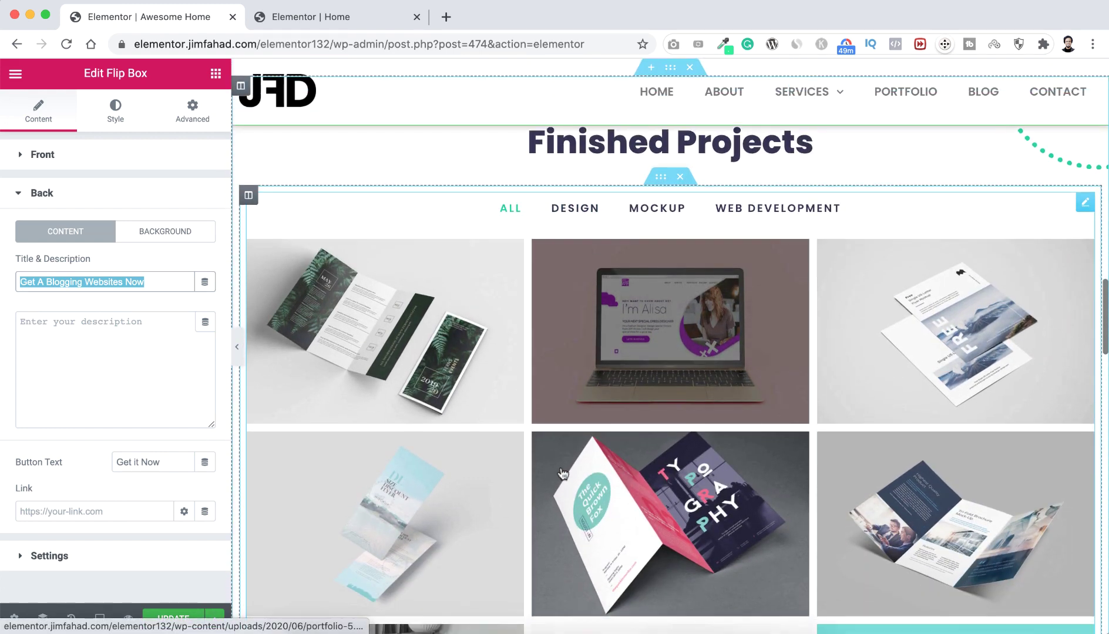
pyautogui.scroll(-5, 562, 473)
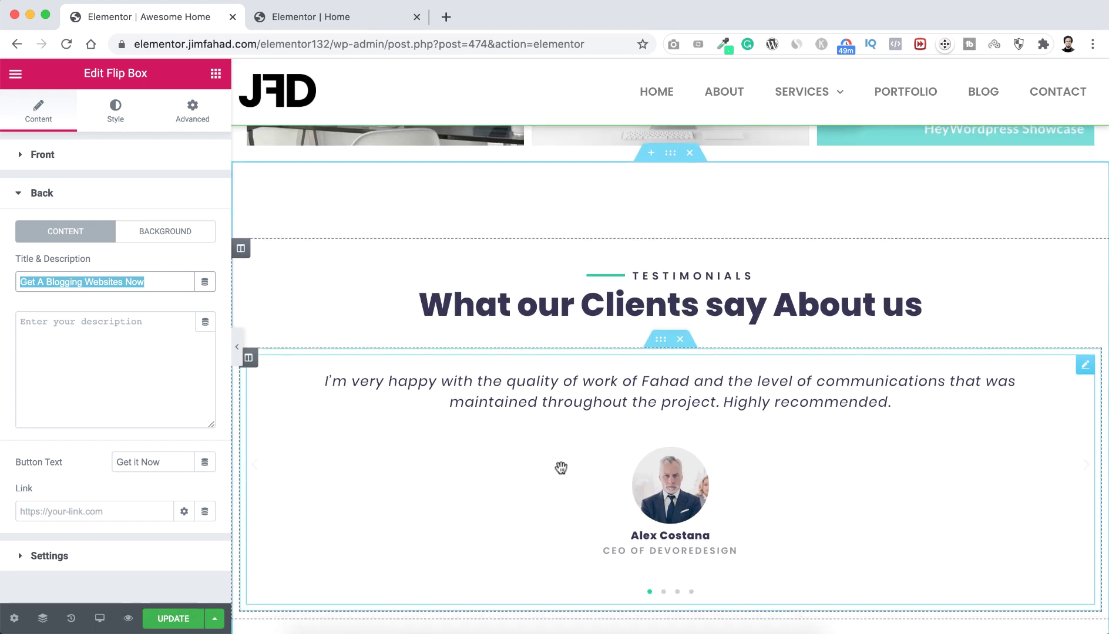
pyautogui.scroll(-3, 639, 529)
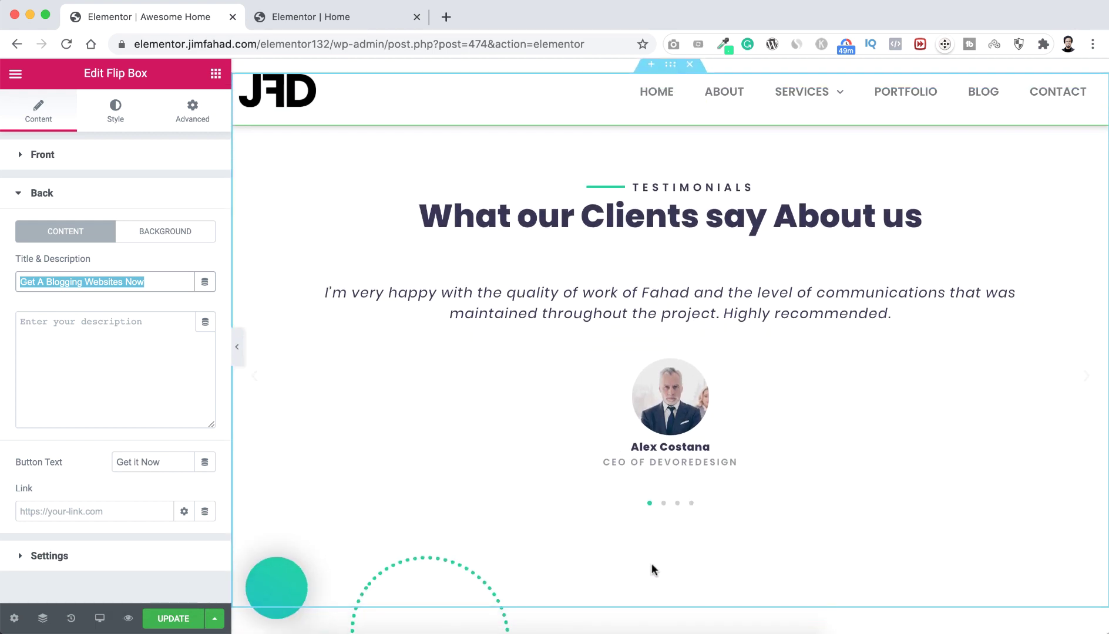
pyautogui.scroll(-2, 651, 563)
pyautogui.scroll(-10, 652, 563)
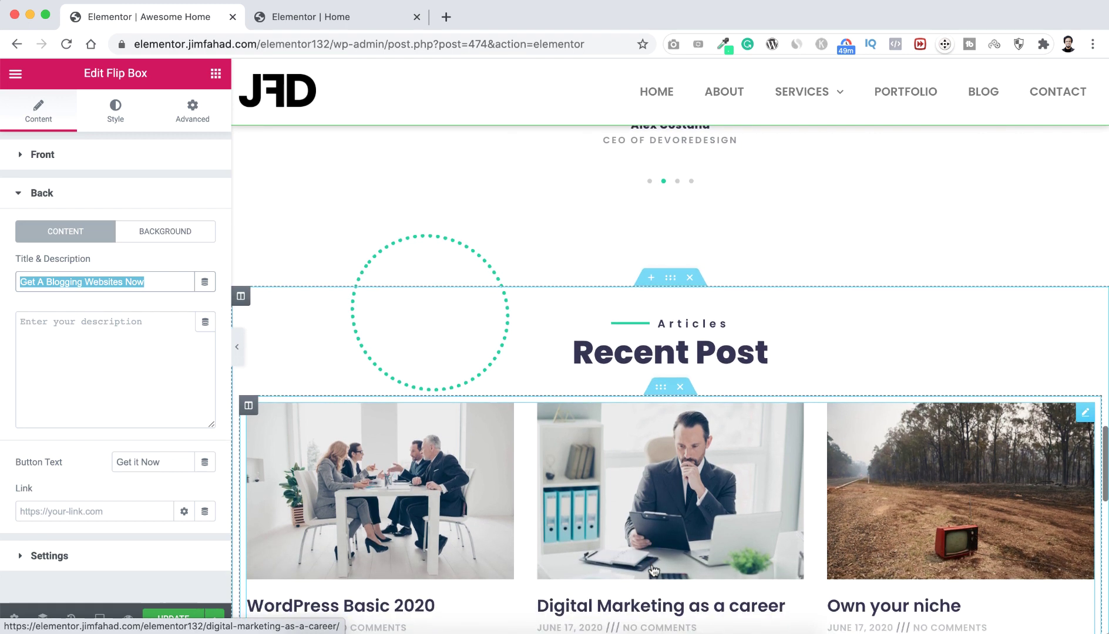
pyautogui.scroll(-2, 654, 570)
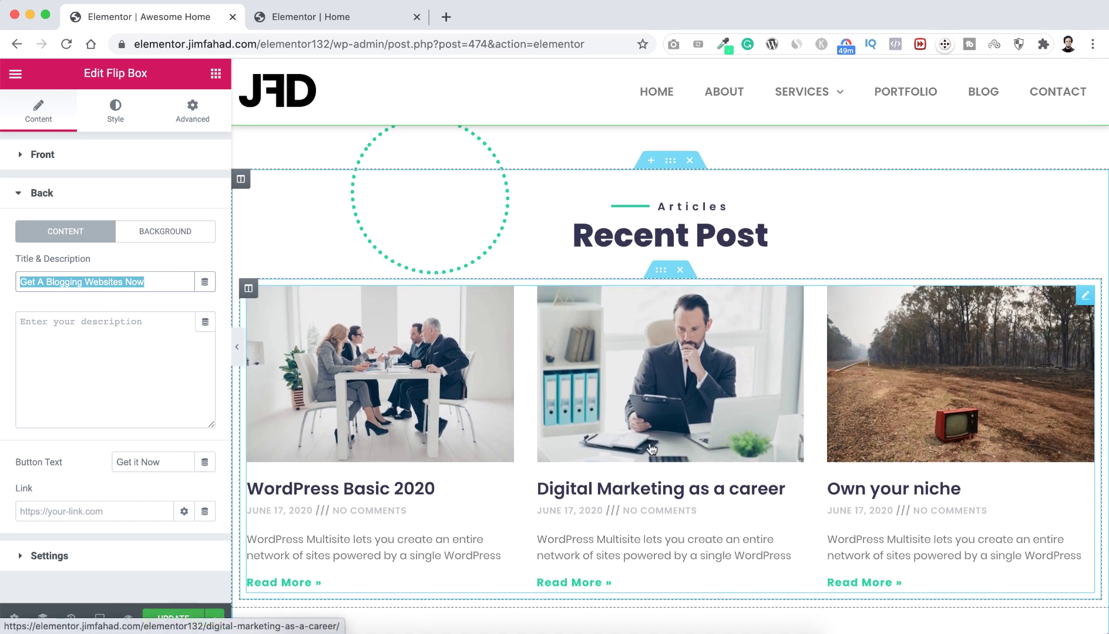
pyautogui.scroll(-1, 650, 449)
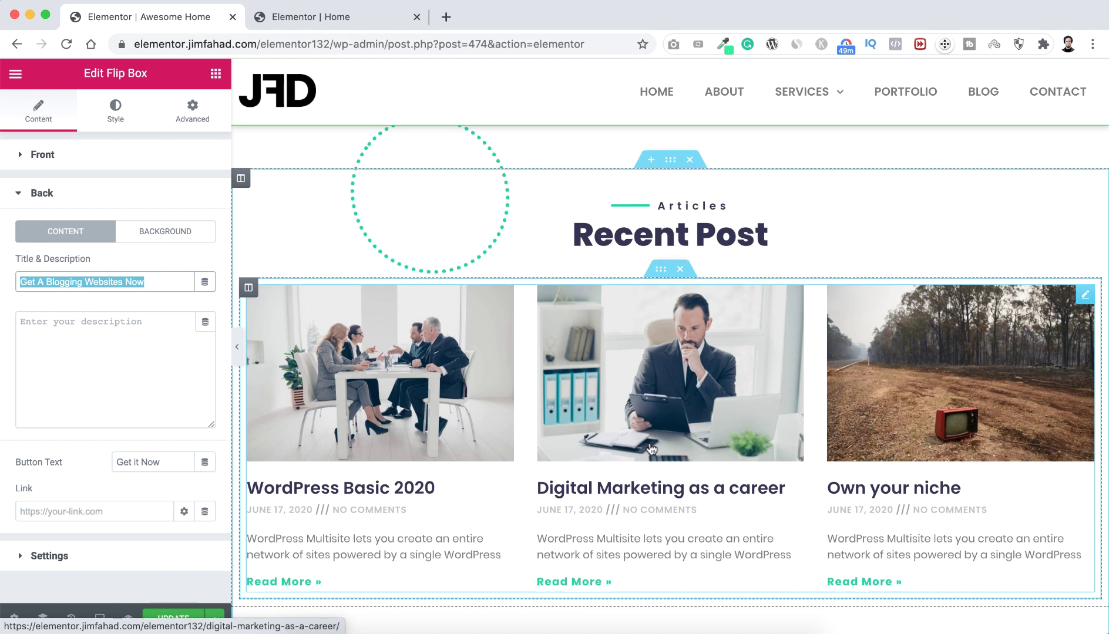
pyautogui.scroll(-1, 651, 449)
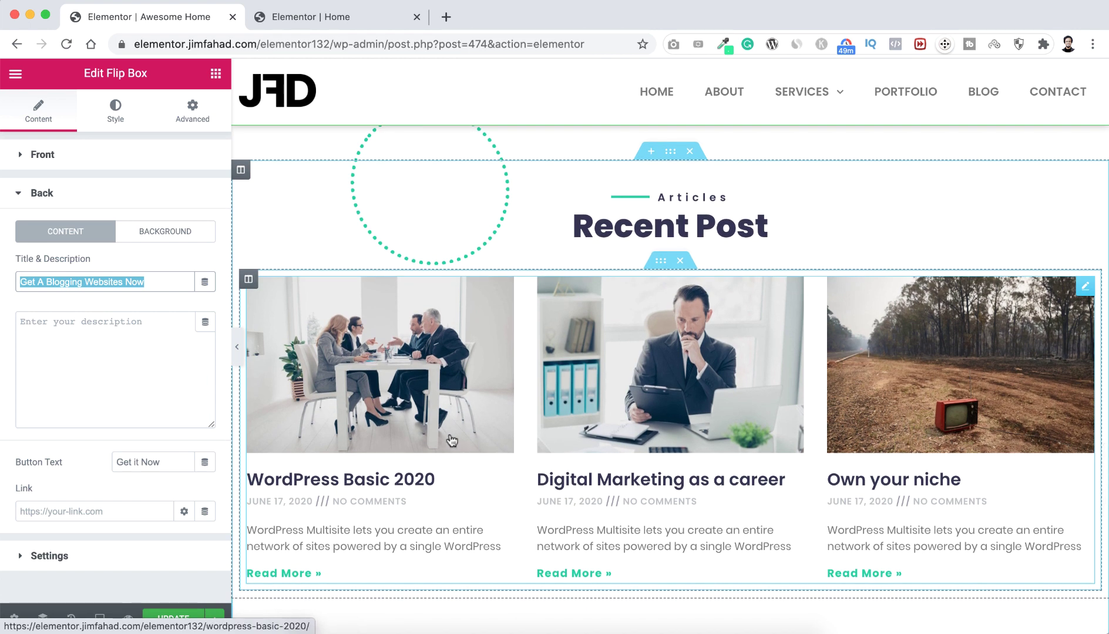
pyautogui.scroll(-5, 643, 440)
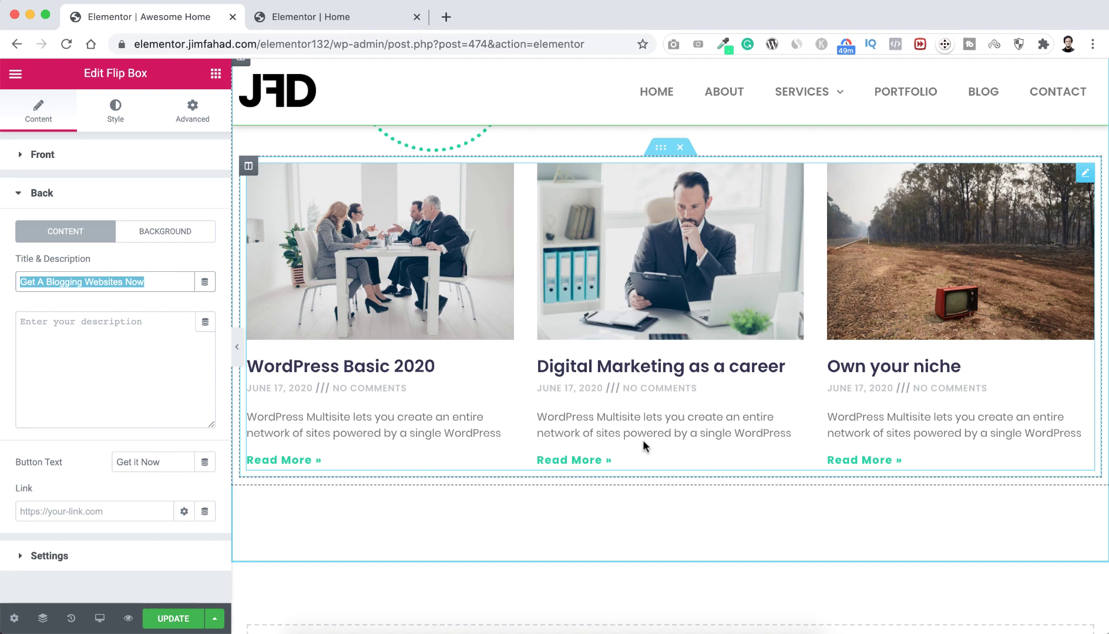
pyautogui.scroll(20, 650, 339)
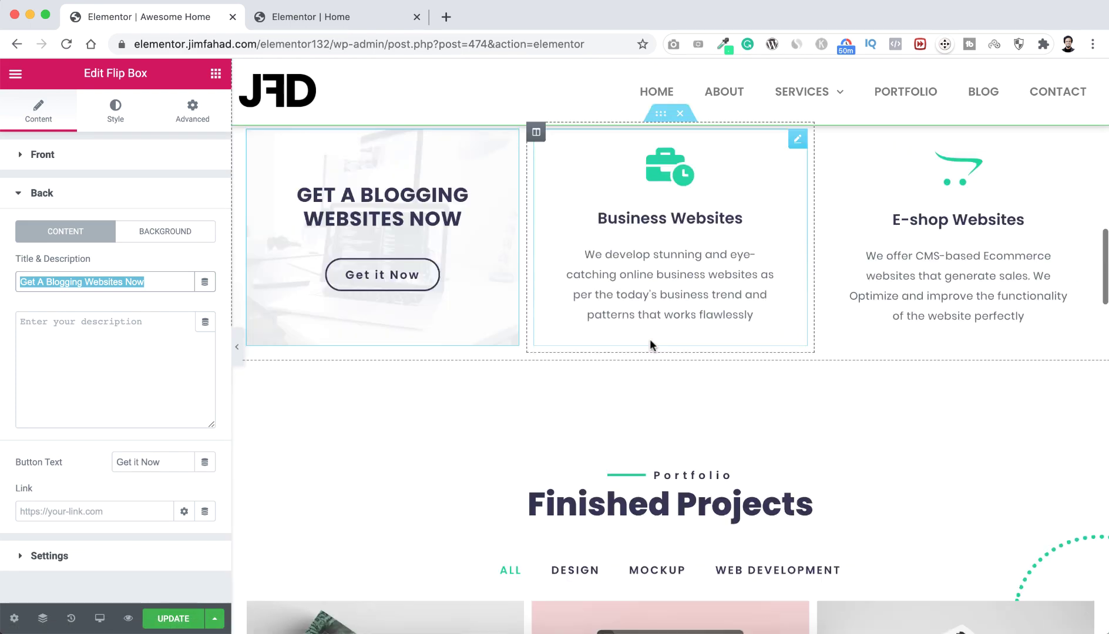
pyautogui.scroll(10, 650, 339)
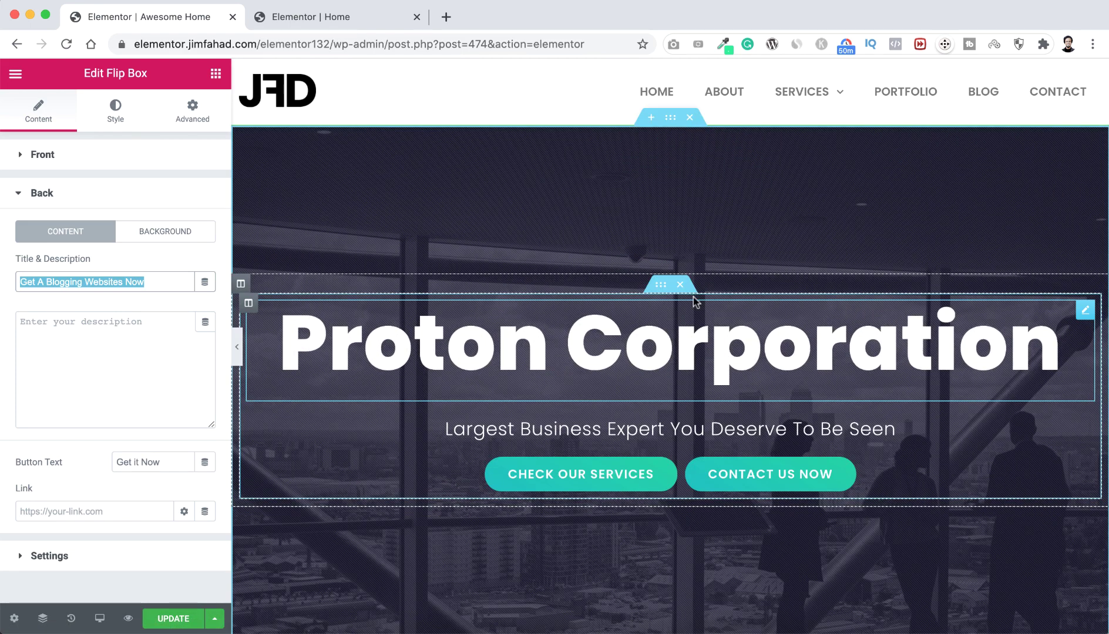
# - Preview Awesome Home at tablet width and scroll through the layout
pyautogui.click(101, 611)
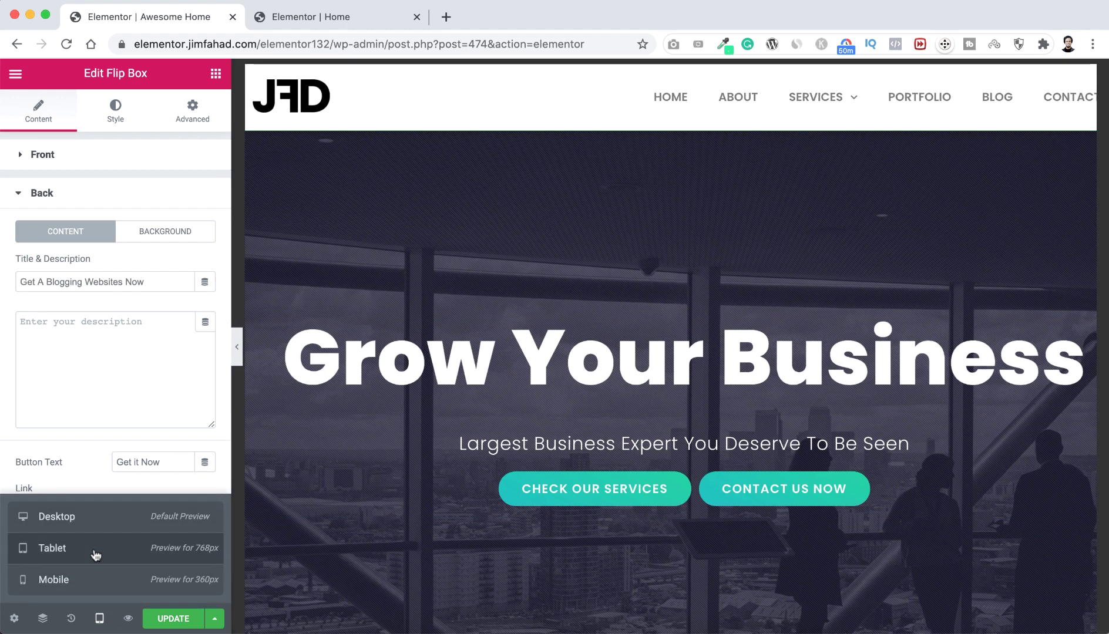
pyautogui.click(94, 555)
pyautogui.scroll(-15, 556, 450)
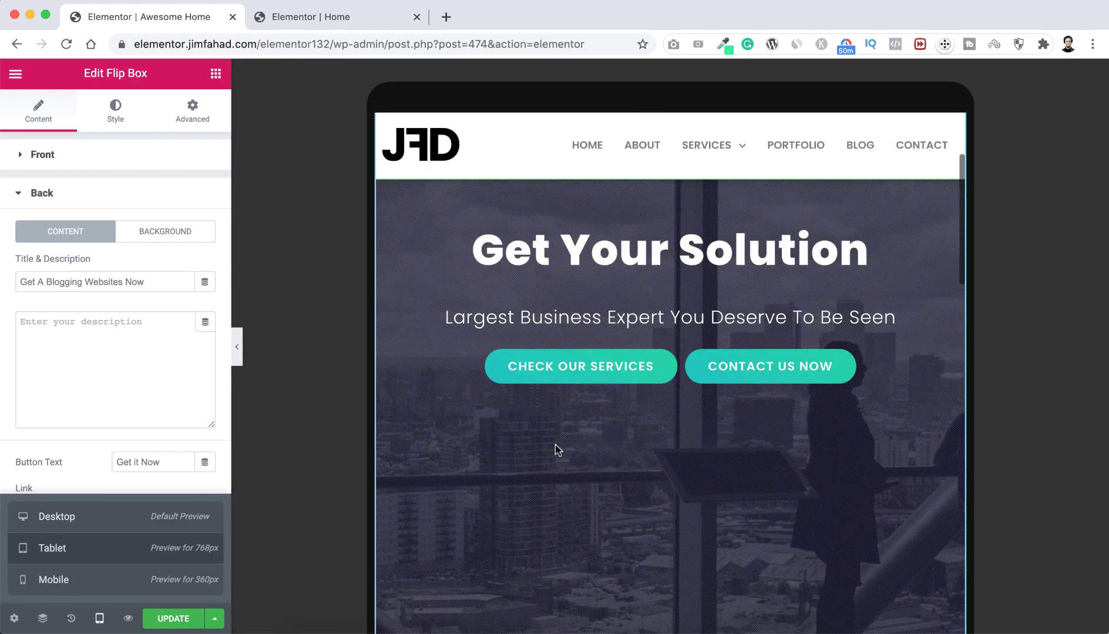
pyautogui.scroll(-7, 555, 445)
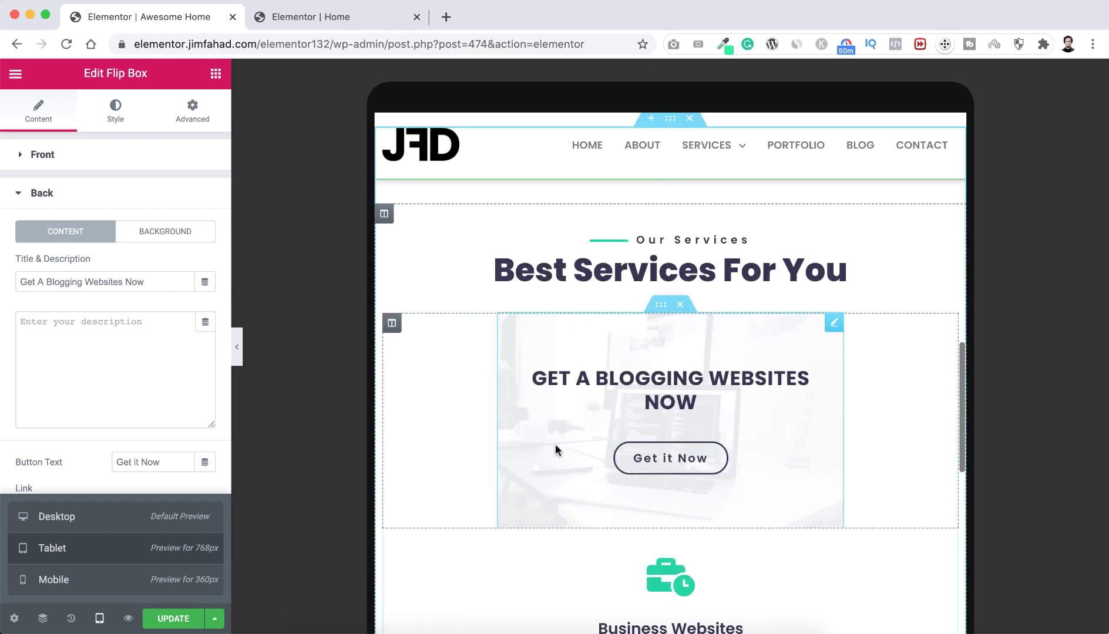
pyautogui.scroll(-10, 556, 450)
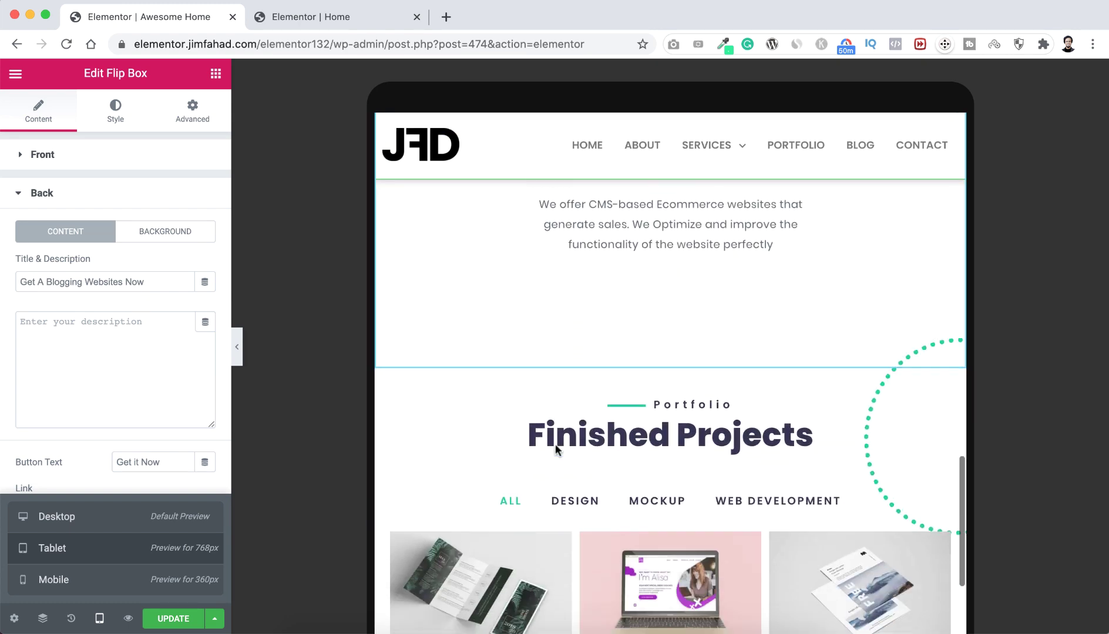
pyautogui.scroll(-10, 555, 445)
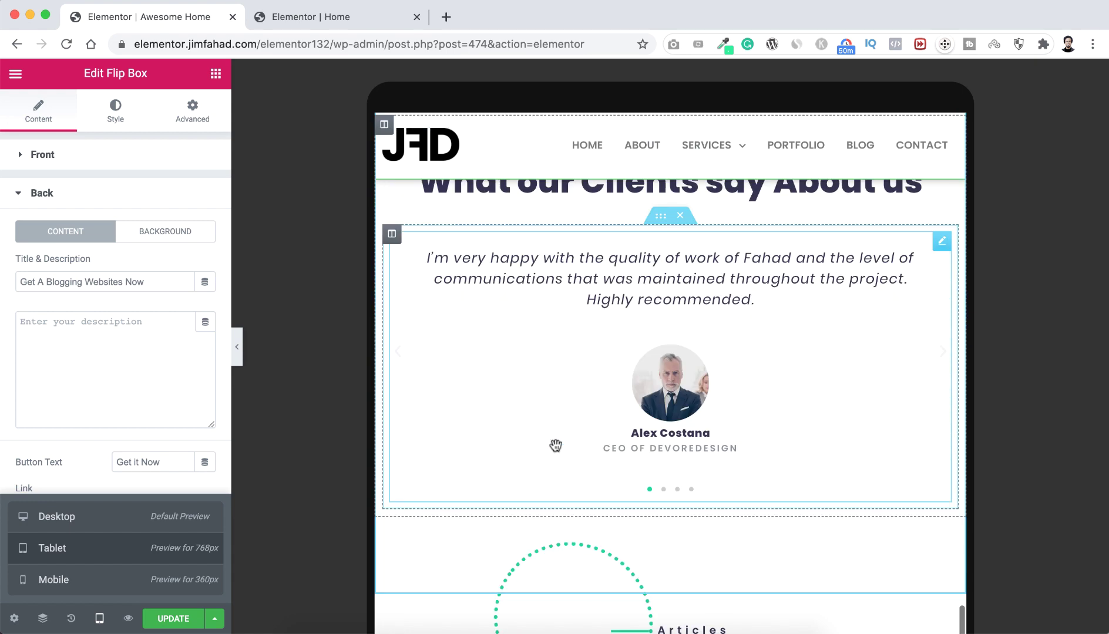
pyautogui.scroll(-9, 555, 444)
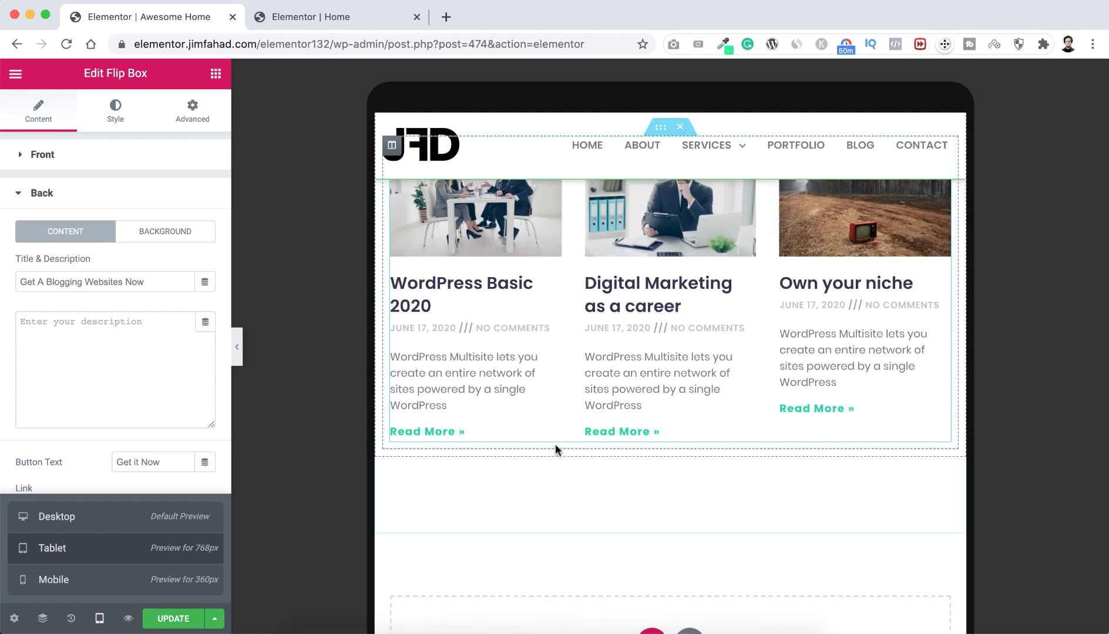
pyautogui.scroll(4, 556, 445)
pyautogui.scroll(8, 555, 445)
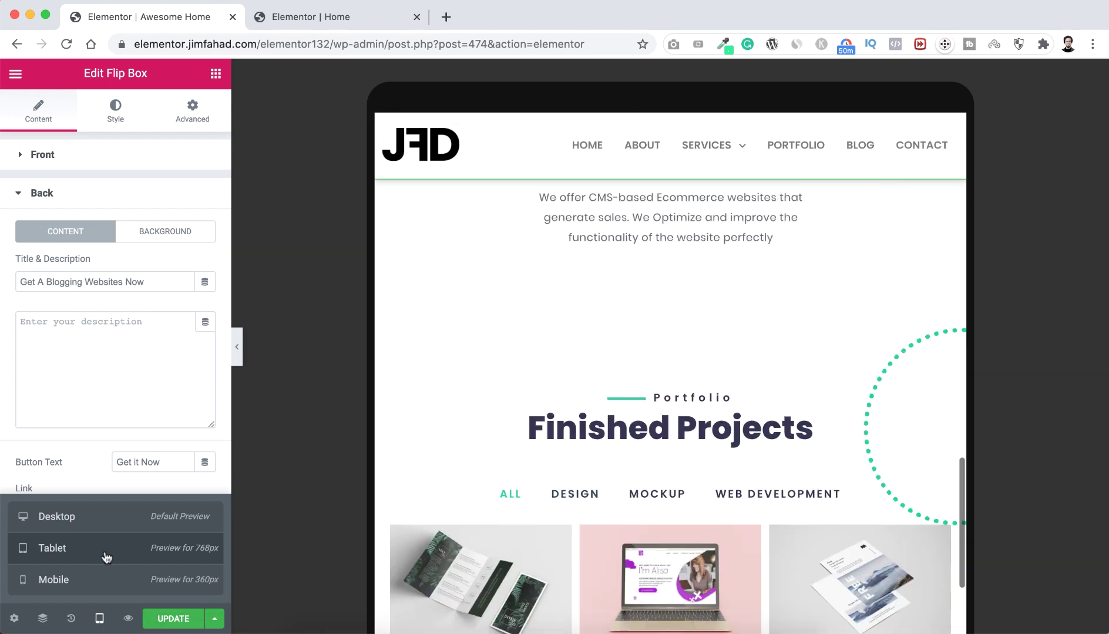
# - Switch to mobile width and check the single-column stacking of sections
pyautogui.click(78, 582)
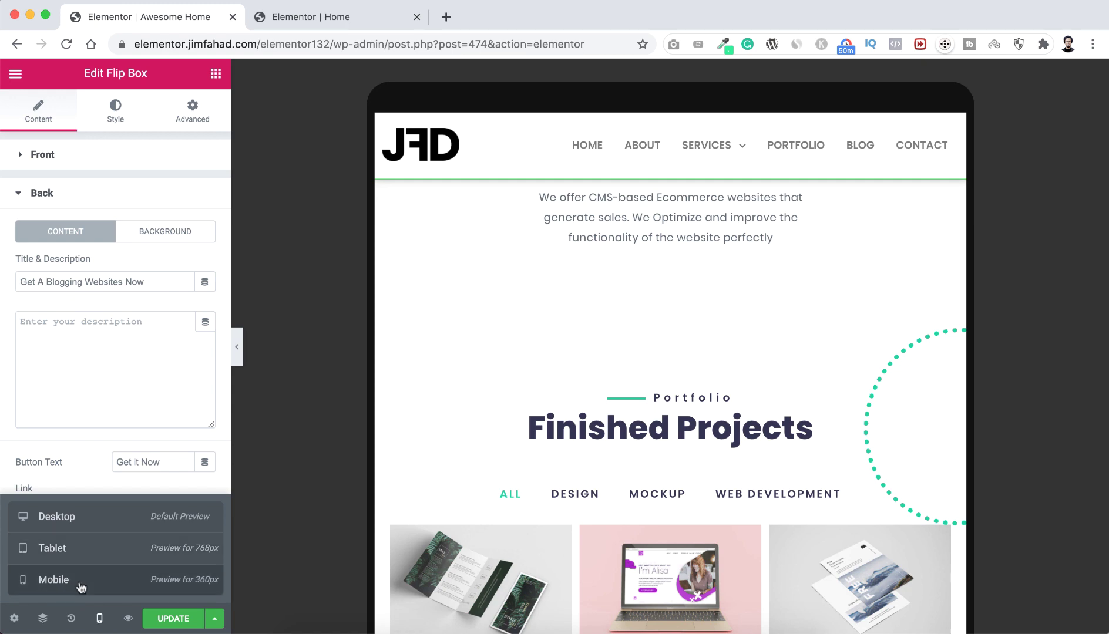
pyautogui.scroll(-5, 618, 552)
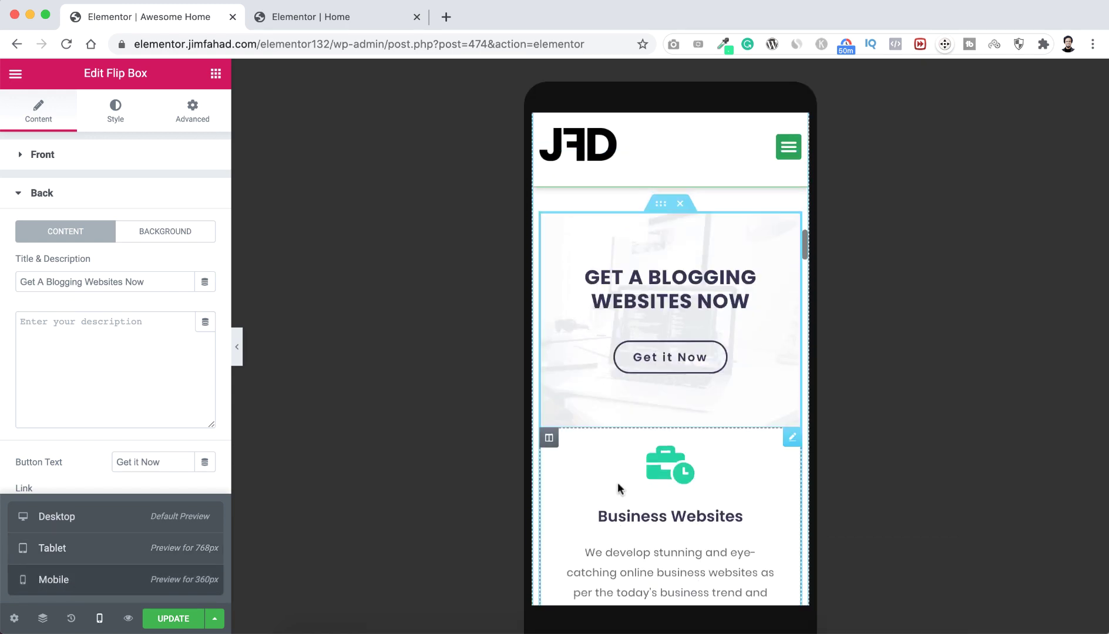
pyautogui.scroll(9, 626, 422)
pyautogui.scroll(10, 627, 424)
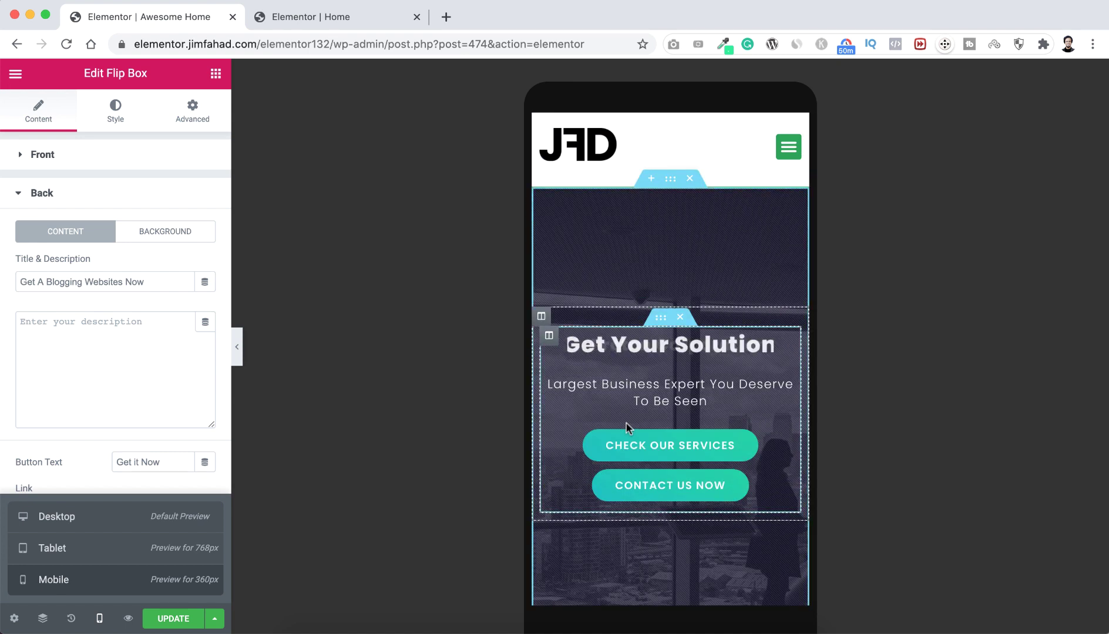
pyautogui.scroll(-10, 626, 428)
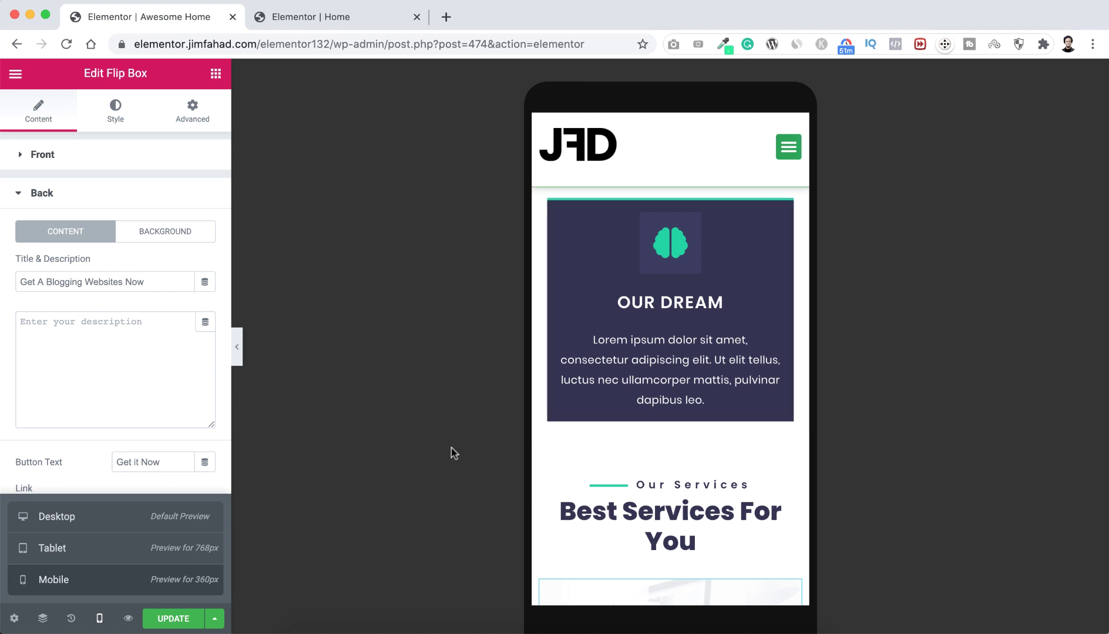
# - Return the preview to Desktop width and scroll up to the rotating hero heading
pyautogui.click(176, 520)
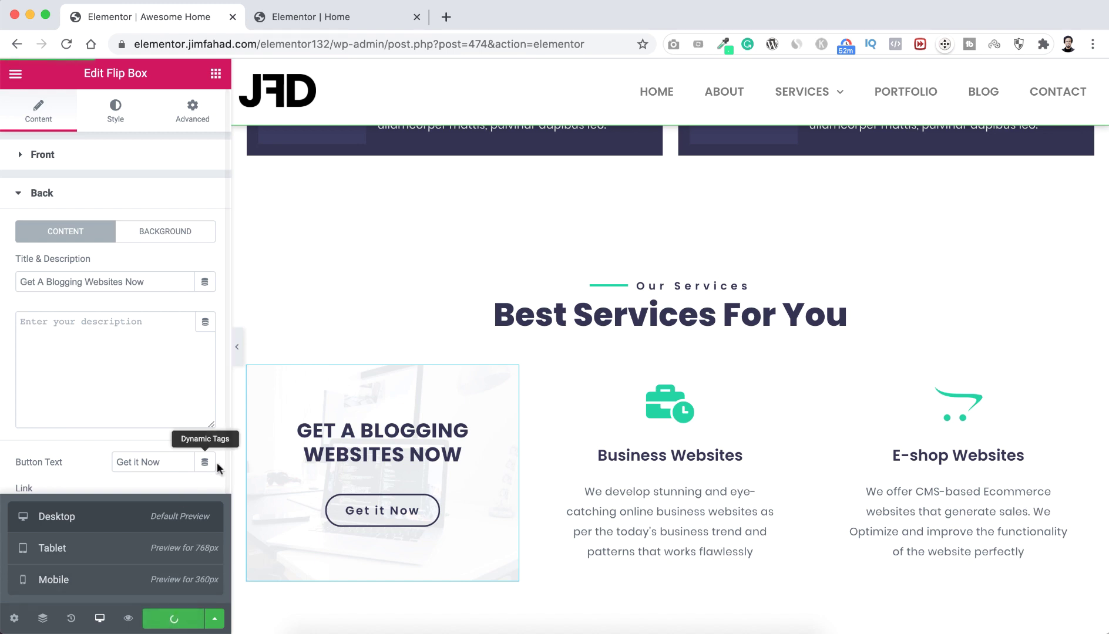
pyautogui.scroll(10, 673, 233)
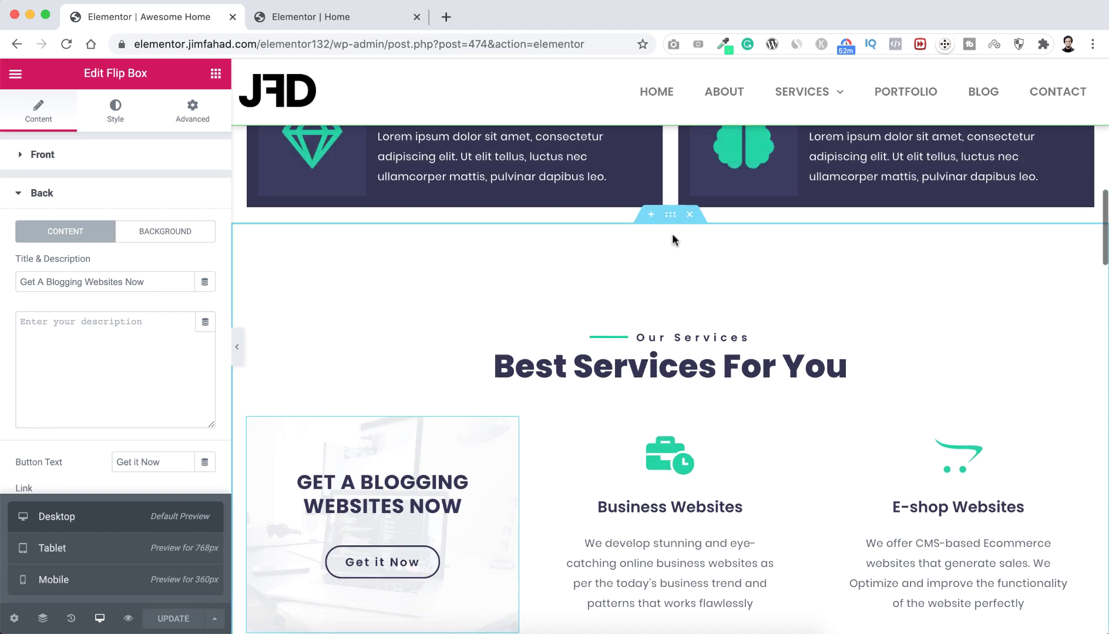
pyautogui.scroll(8, 673, 239)
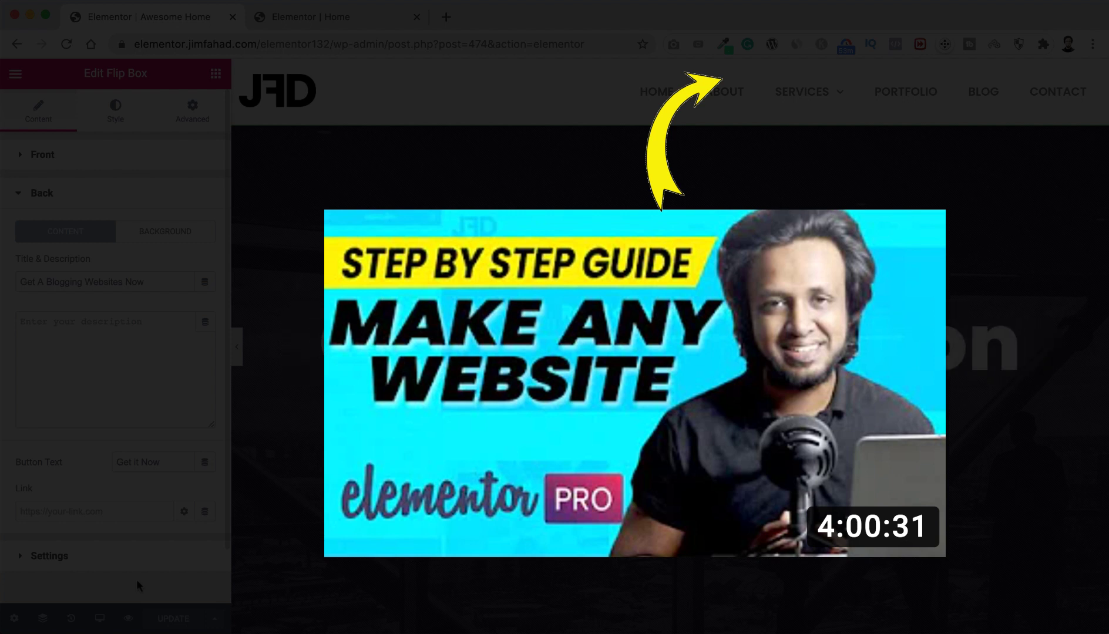
pyautogui.scroll(-8, 670, 353)
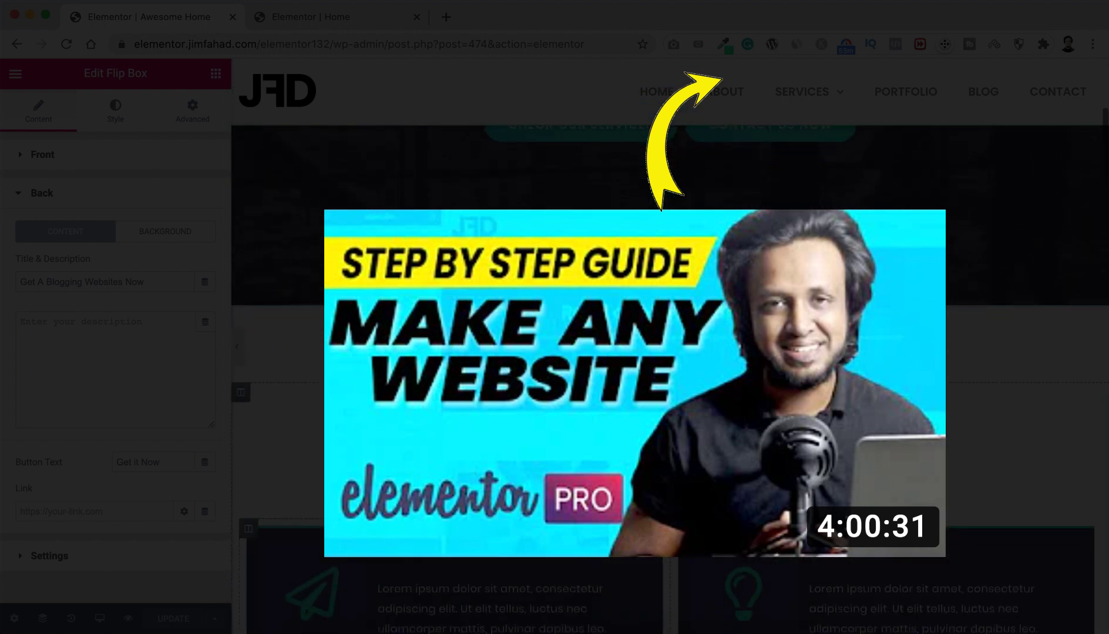
pyautogui.scroll(-1, 670, 352)
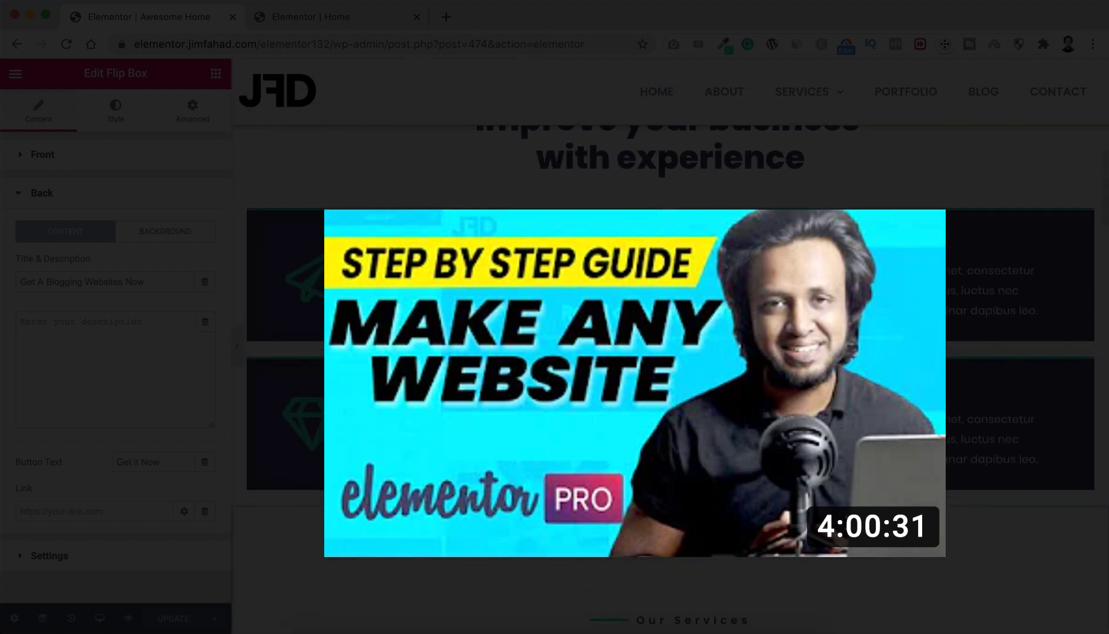
pyautogui.scroll(-3, 670, 352)
pyautogui.scroll(-10, 669, 352)
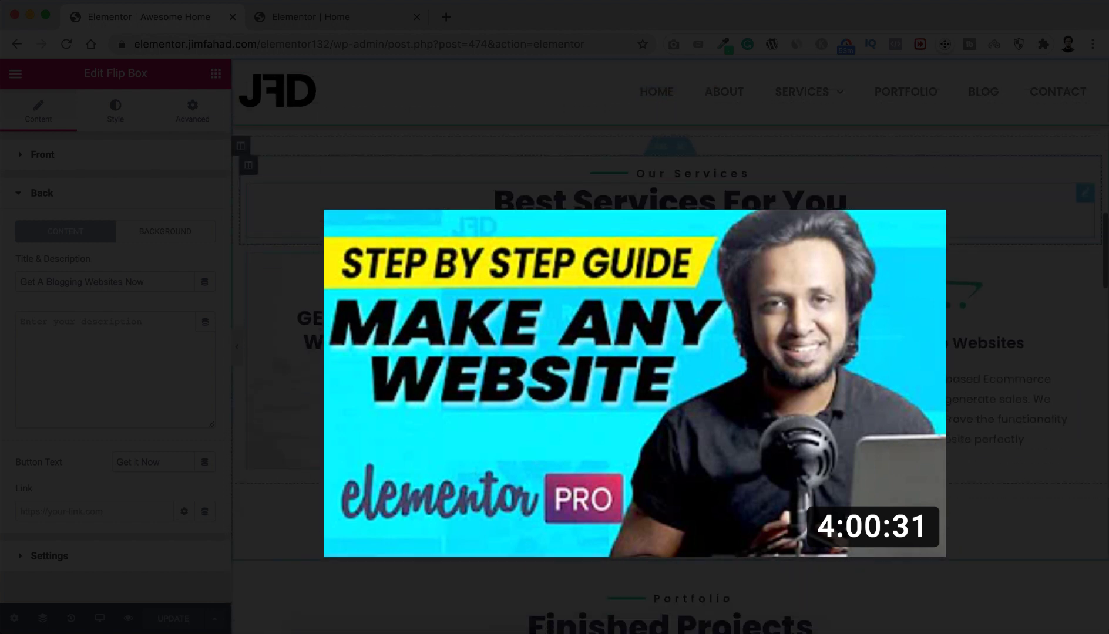
pyautogui.scroll(-6, 670, 352)
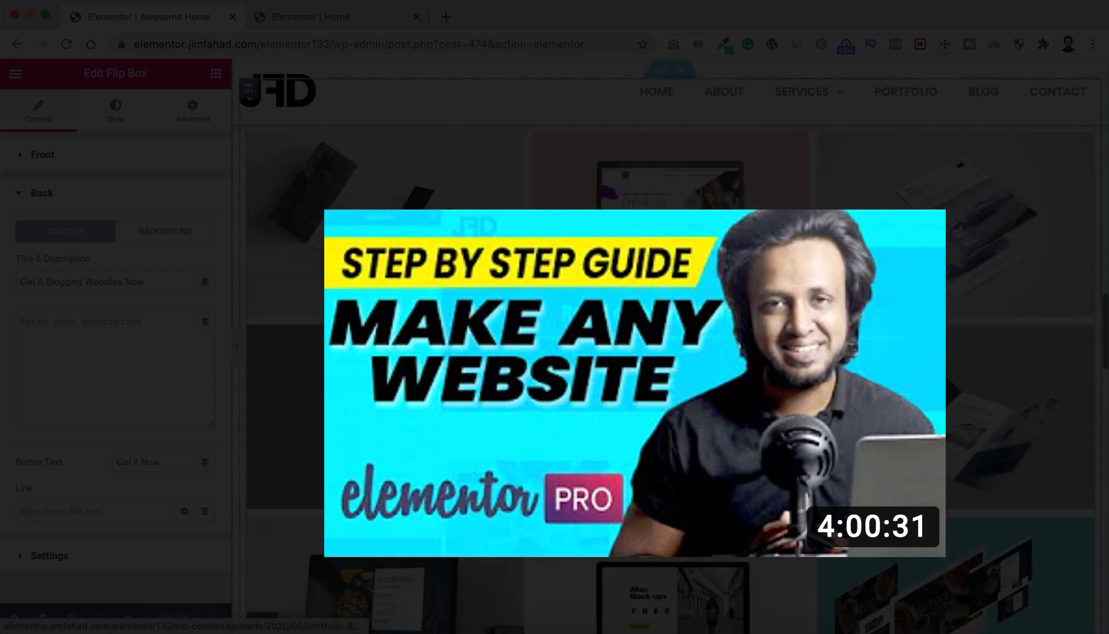
pyautogui.scroll(-2, 533, 621)
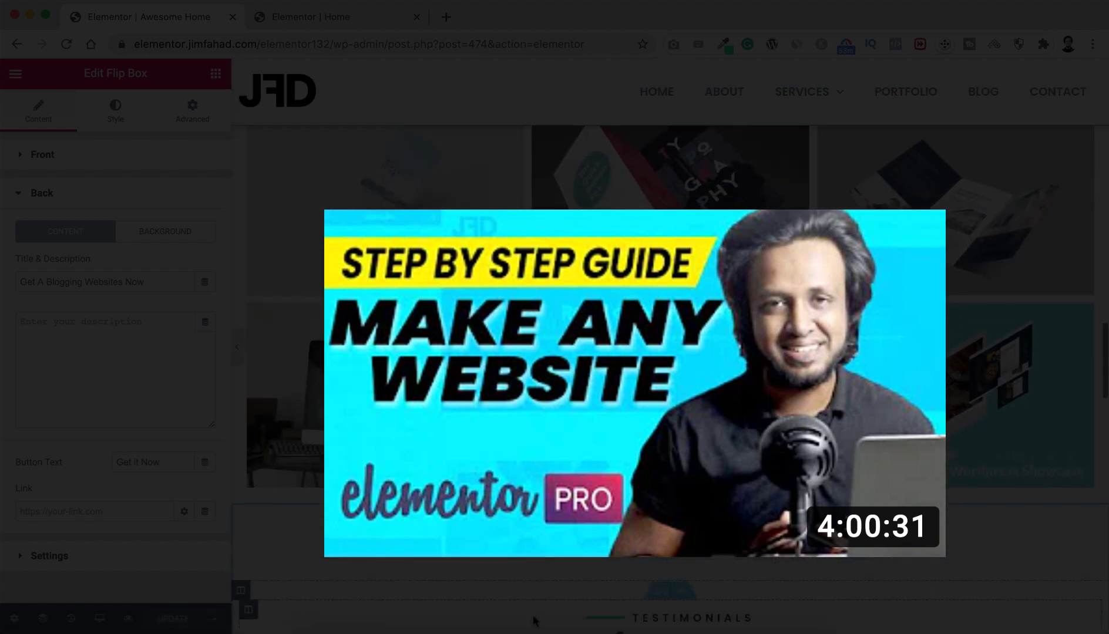
pyautogui.scroll(-3, 534, 621)
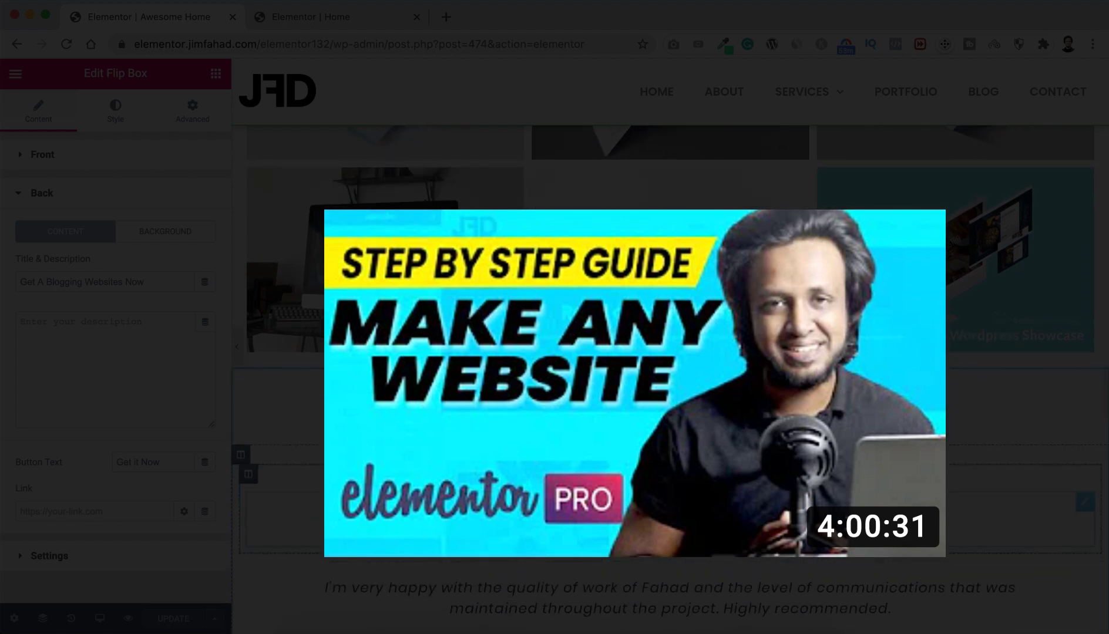
pyautogui.scroll(3, 670, 353)
pyautogui.scroll(-8, 670, 352)
pyautogui.scroll(8, 670, 353)
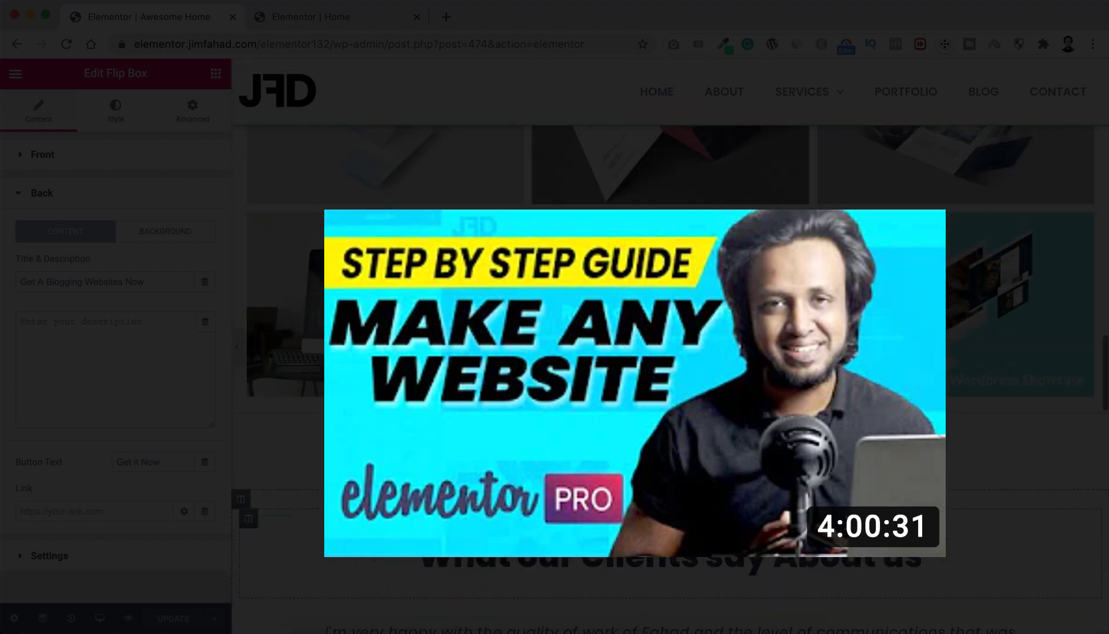
pyautogui.scroll(8, 670, 353)
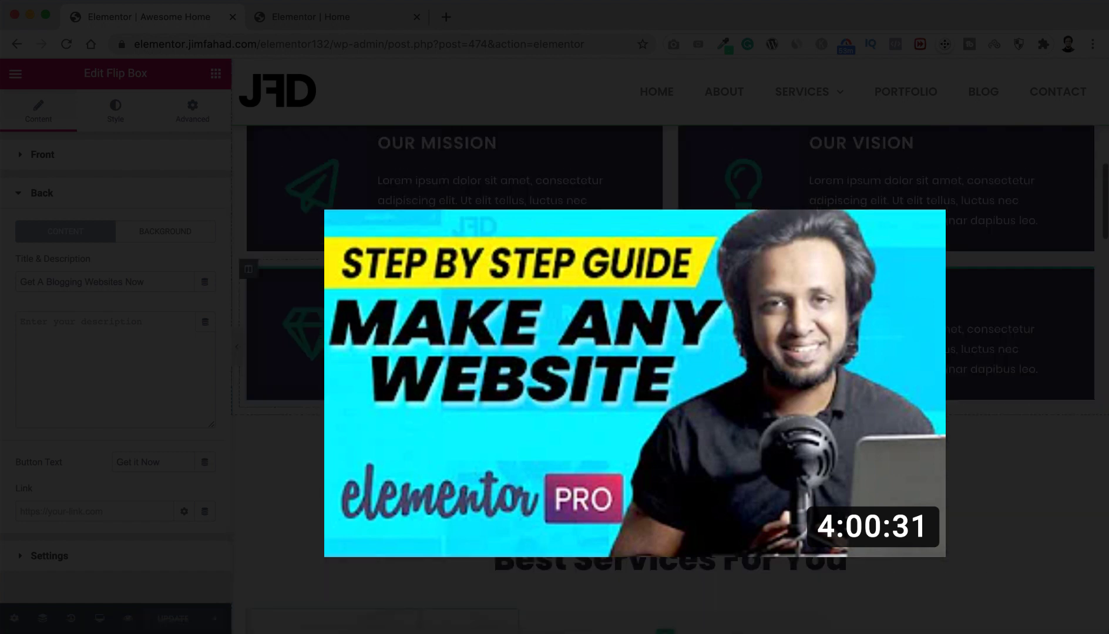
pyautogui.scroll(8, 670, 352)
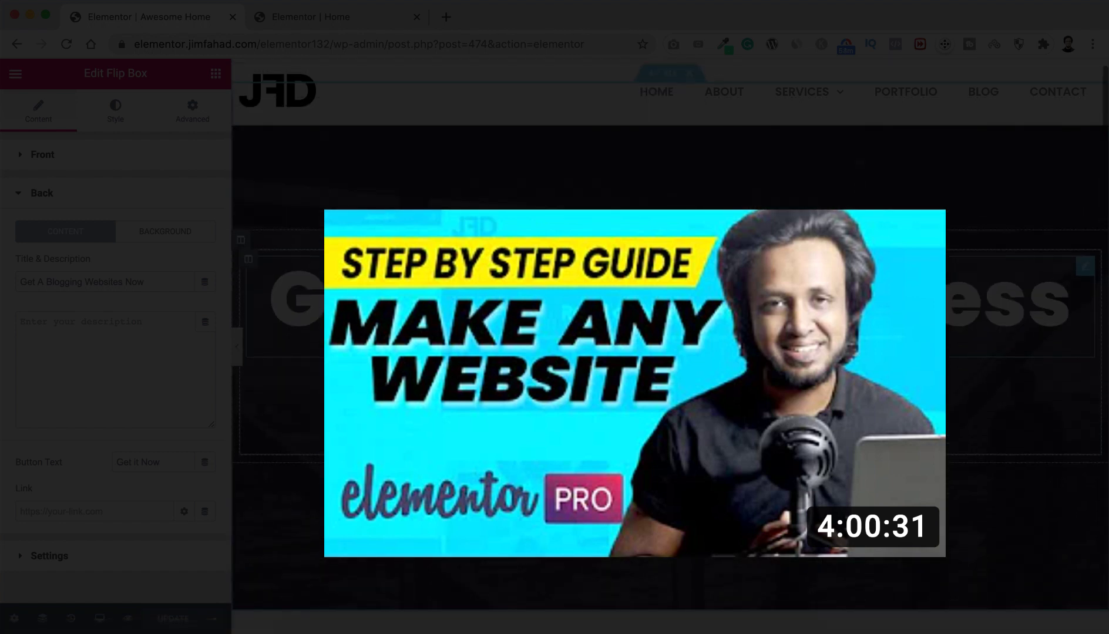
pyautogui.scroll(-8, 670, 352)
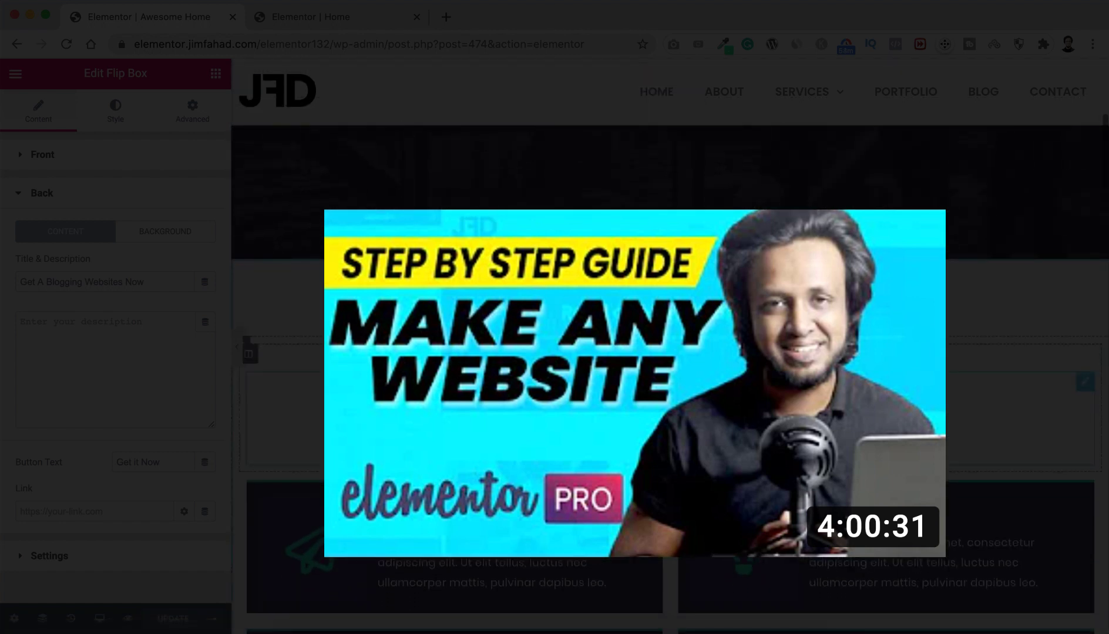